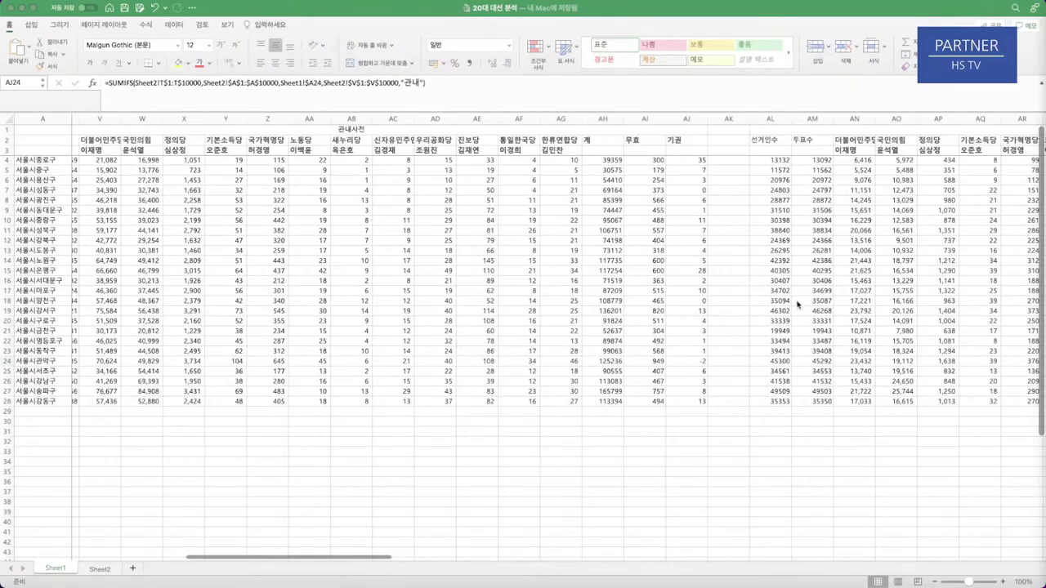
# - Enlarge the Sheet1 view to 111% and look over the 당일투표 and 관내사전 vote tables
pyautogui.click(969, 584)
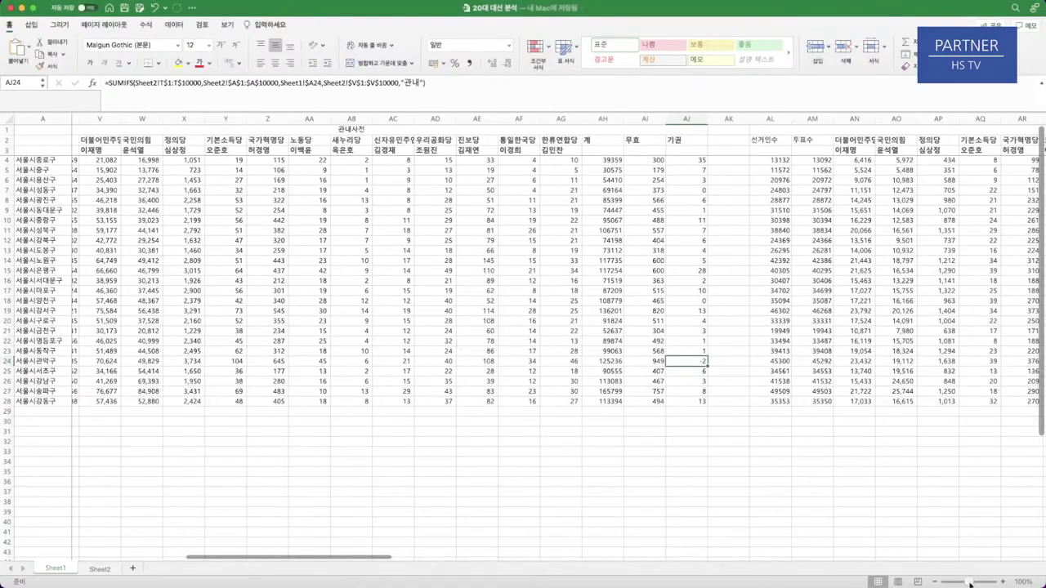
pyautogui.moveTo(970, 584); pyautogui.dragTo(971, 585)
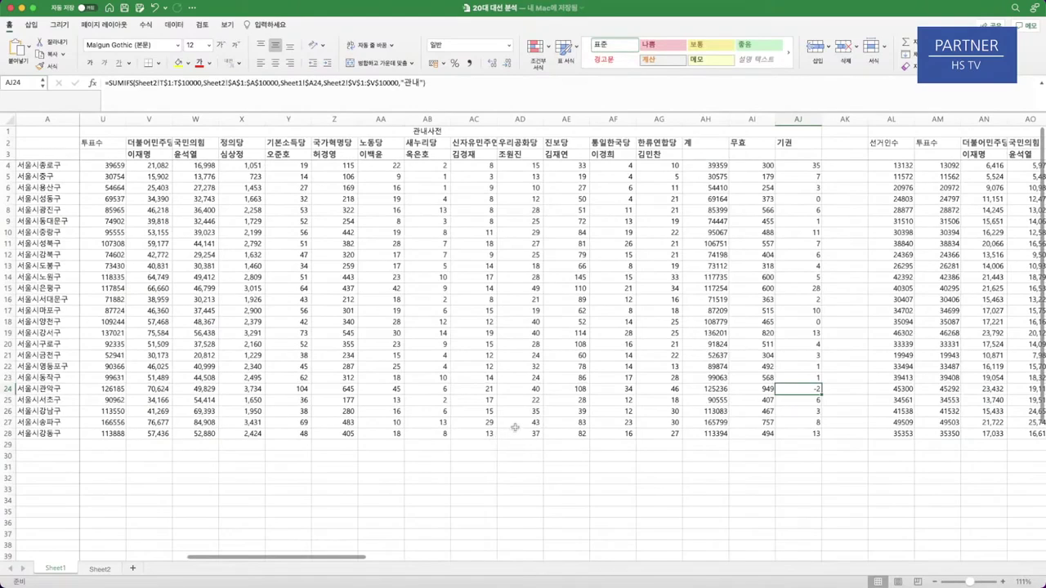
pyautogui.hscroll(-8, 394, 389)
pyautogui.hscroll(-10, 394, 390)
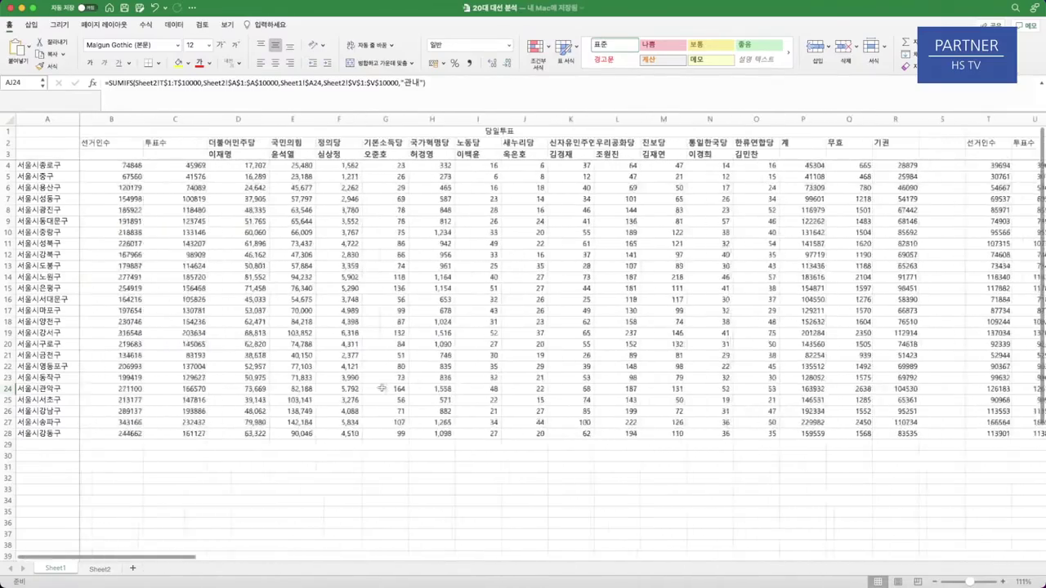
pyautogui.hscroll(10, 555, 375)
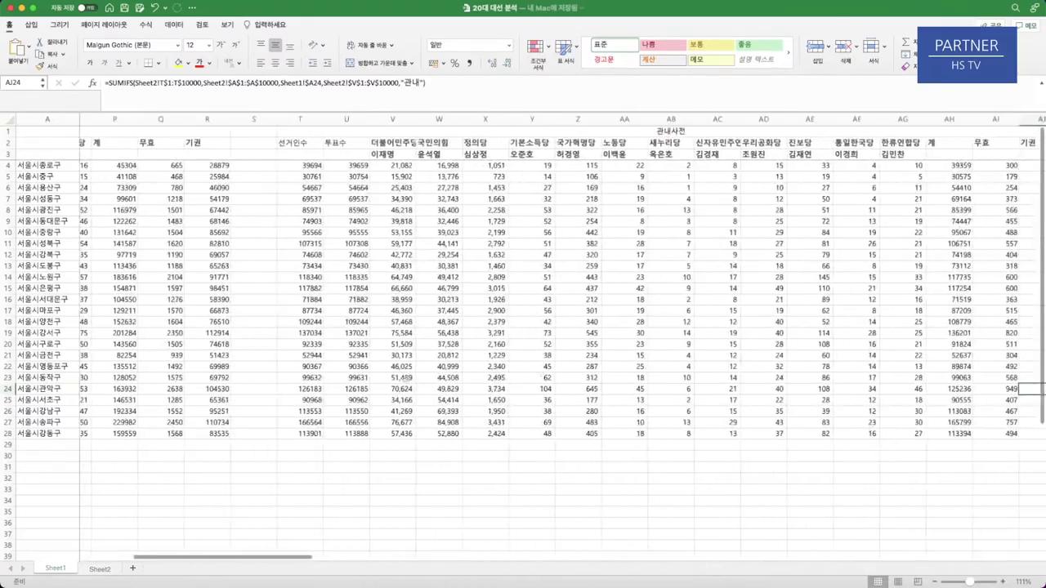
pyautogui.hscroll(-10, 335, 380)
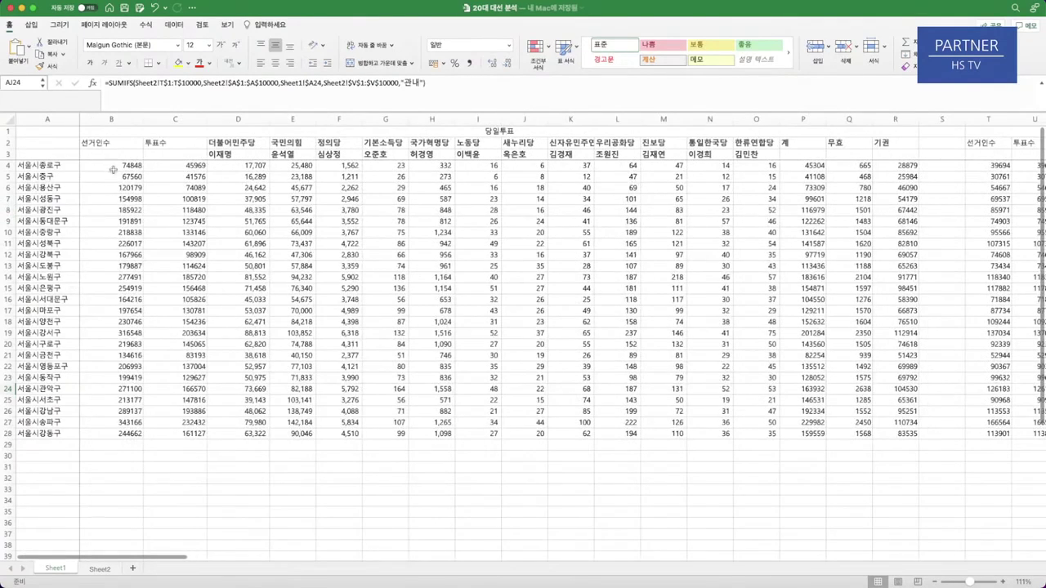
# - Examine the Seoul districts in A4:A28 and the table headed 당일투표 in B1
pyautogui.moveTo(31, 166); pyautogui.dragTo(28, 431)
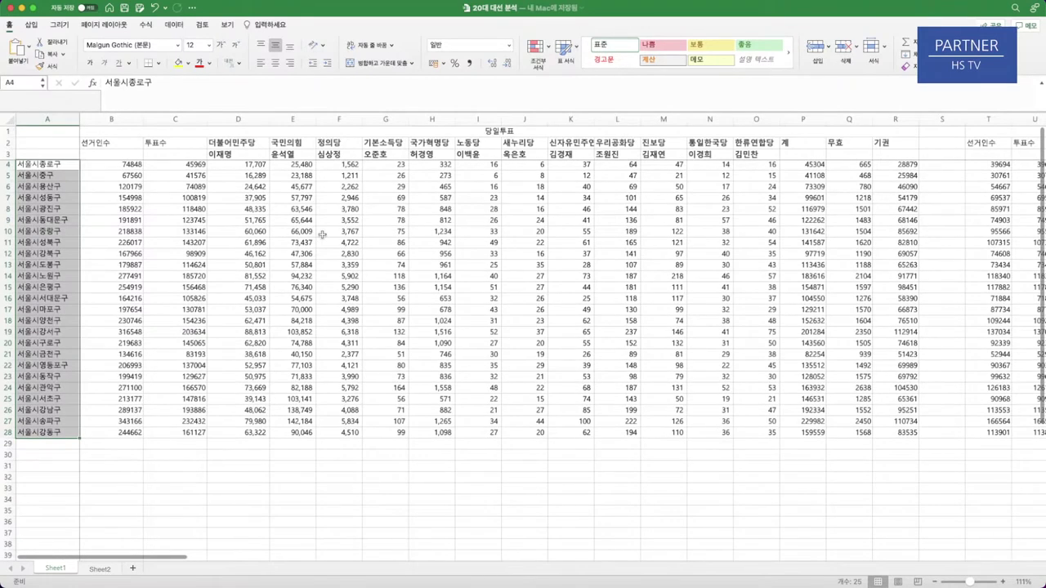
pyautogui.hscroll(1, 323, 236)
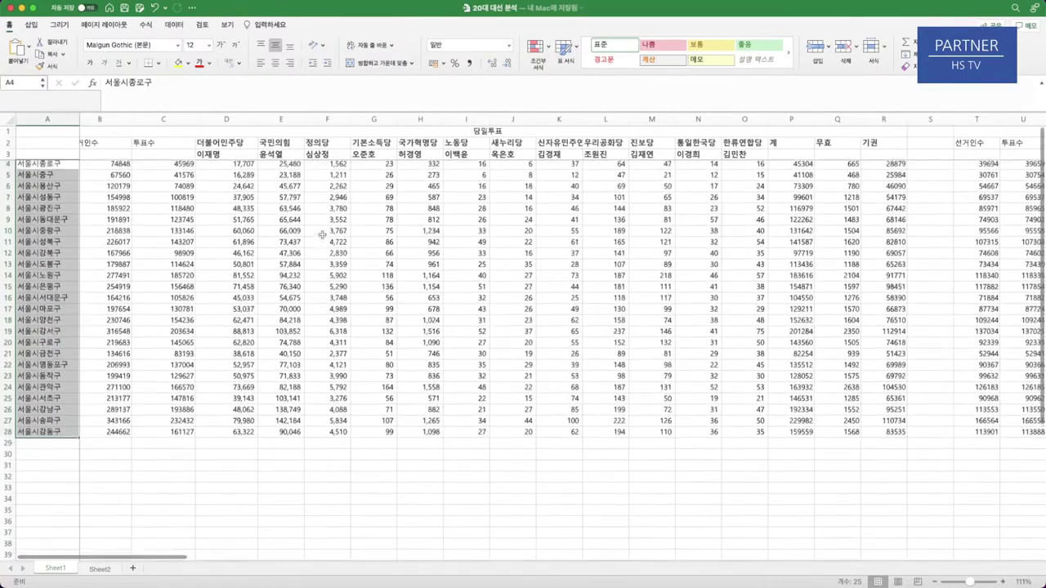
pyautogui.hscroll(-1, 322, 235)
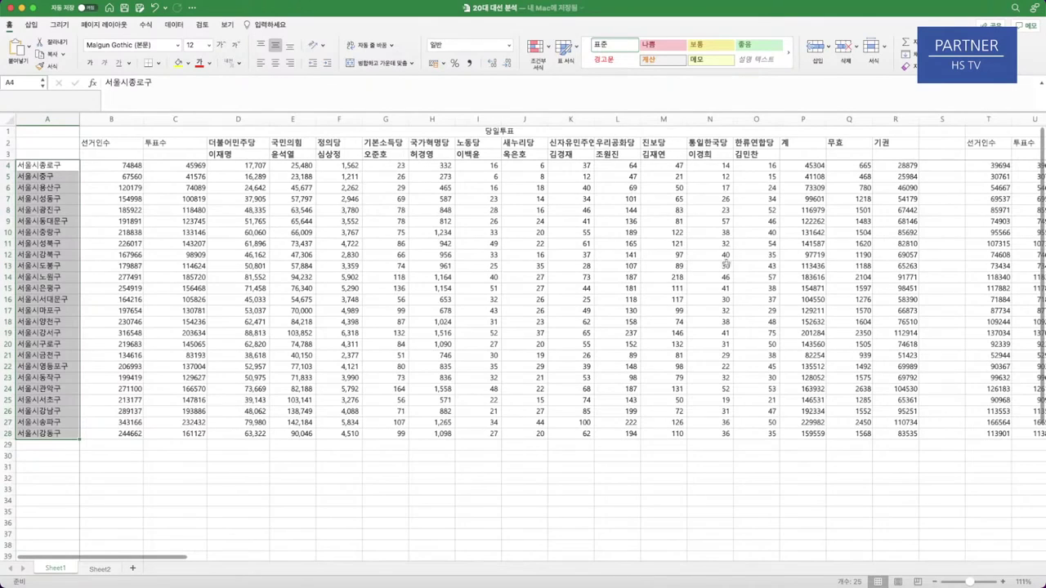
pyautogui.hscroll(5, 749, 270)
pyautogui.hscroll(10, 748, 270)
pyautogui.hscroll(-15, 748, 270)
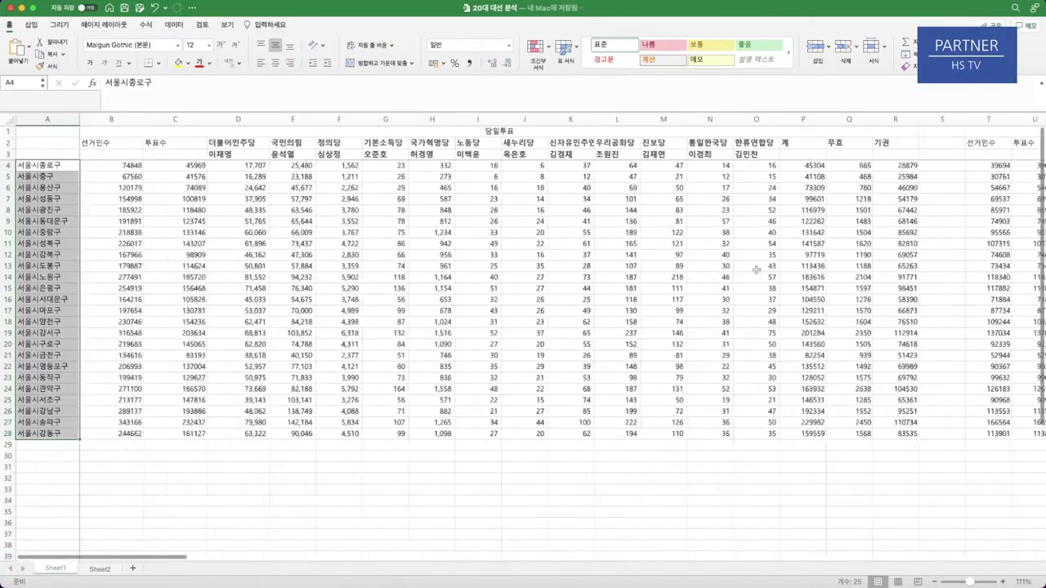
pyautogui.scroll(-1, 193, 182)
pyautogui.scroll(1, 193, 182)
pyautogui.click(525, 131)
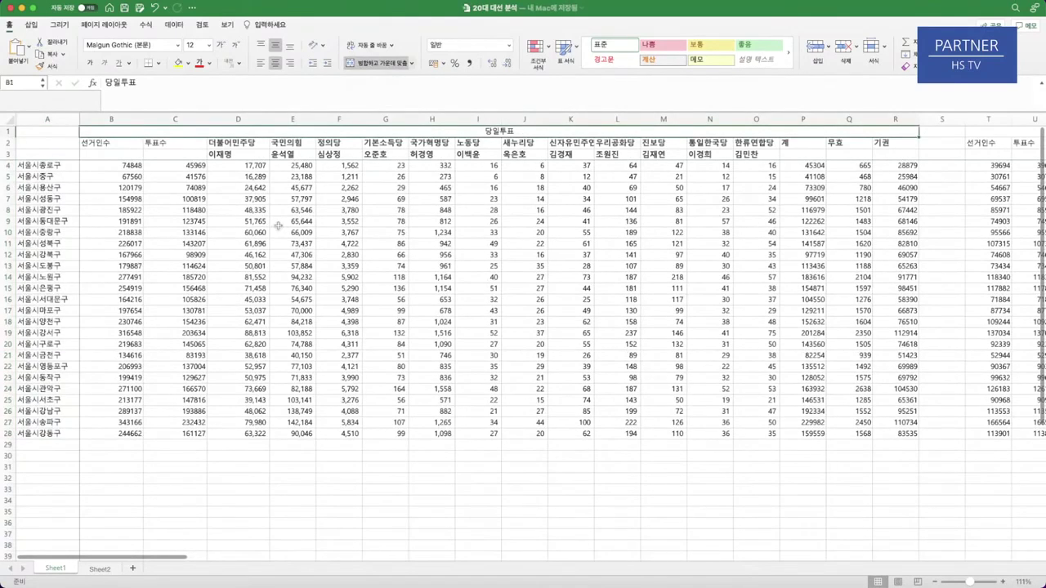
# - Inspect the 투표수 values in C4:C28 and the SUMIFS formulas in D4 and E4 of the 당일투표 table
pyautogui.moveTo(193, 166); pyautogui.dragTo(178, 433)
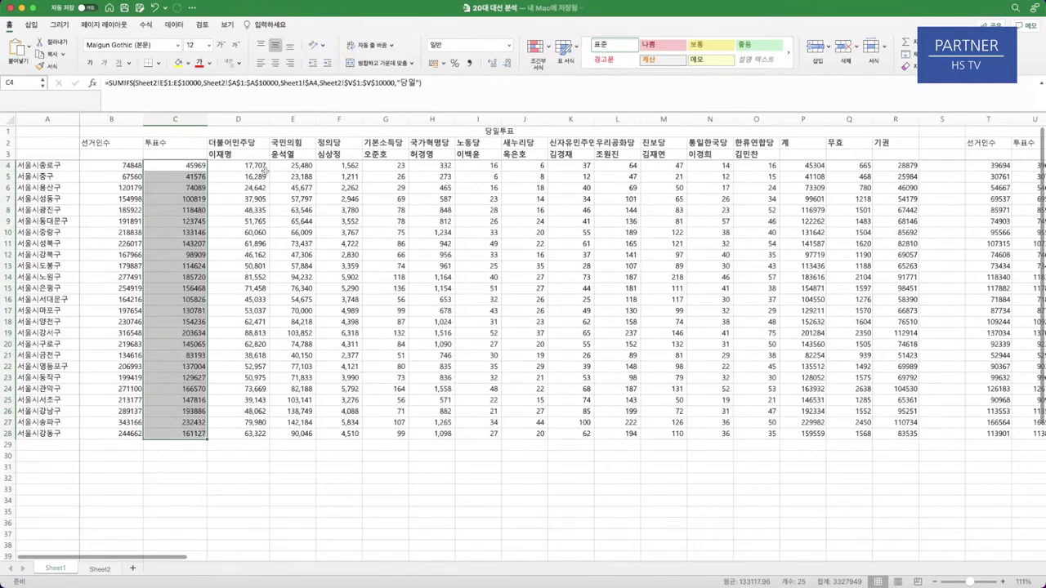
pyautogui.click(254, 167)
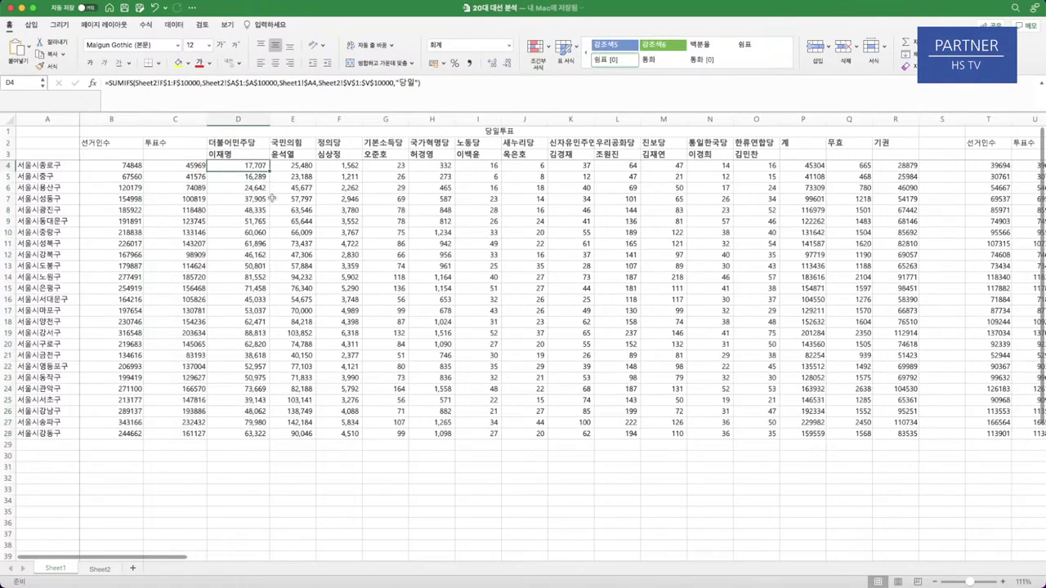
pyautogui.click(296, 174)
pyautogui.click(296, 165)
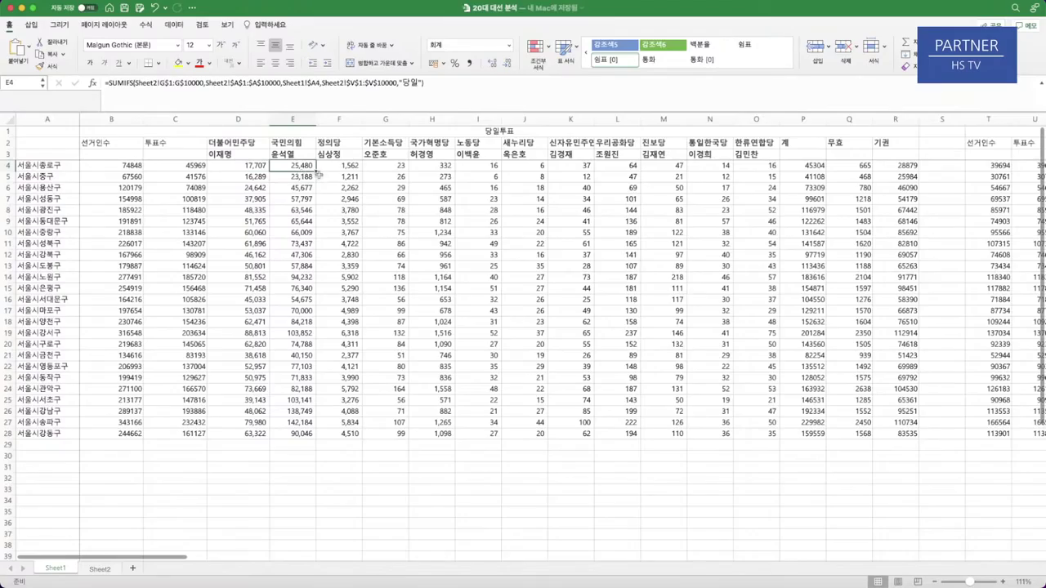
# - Inspect the 국민의힘 vote-share formula for 서울시종로구 in BF4 of the 당일득표율 table
pyautogui.hscroll(15, 695, 220)
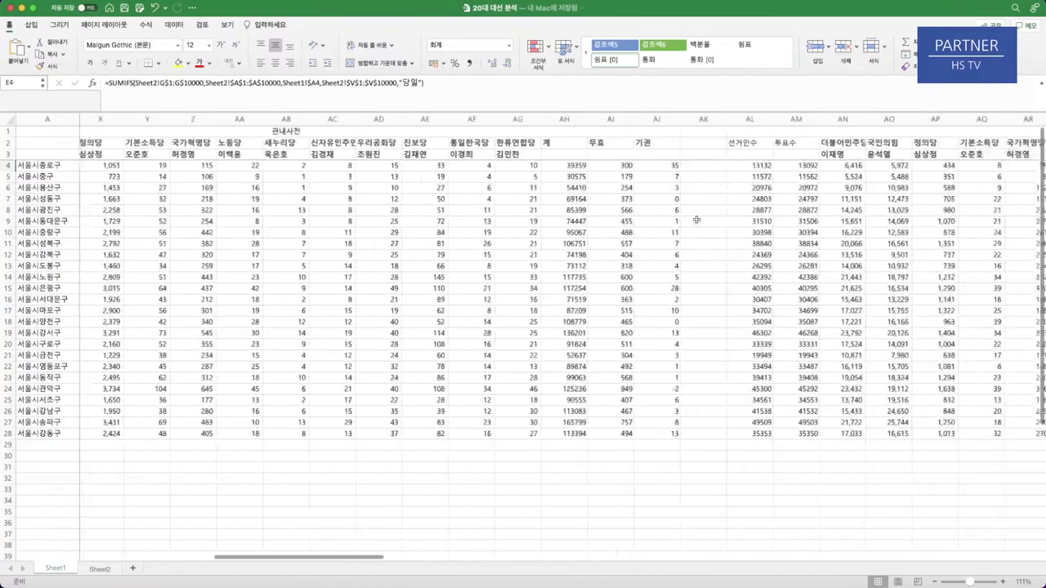
pyautogui.hscroll(15, 695, 220)
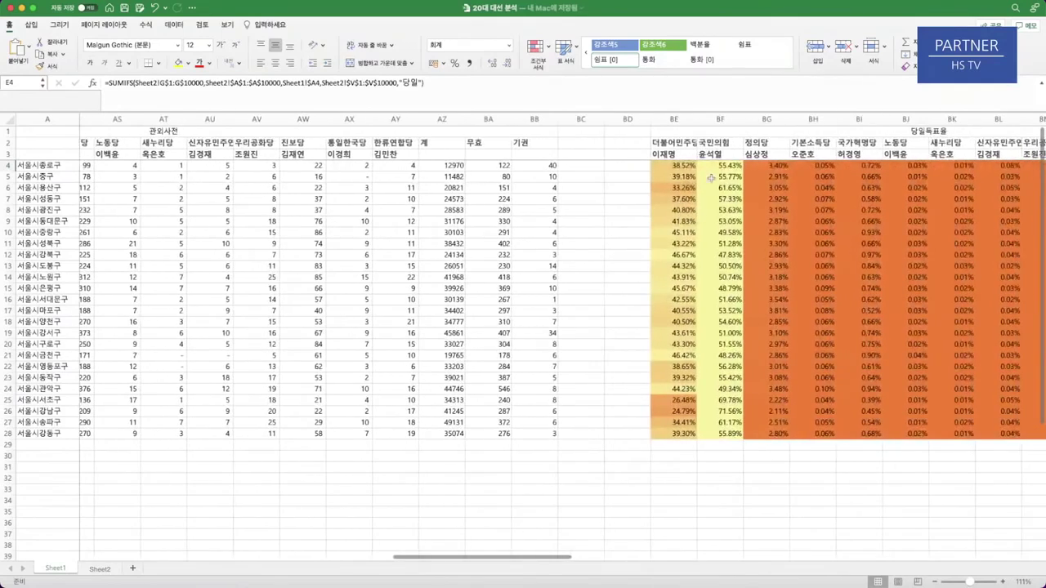
pyautogui.click(718, 166)
pyautogui.hscroll(5, 760, 254)
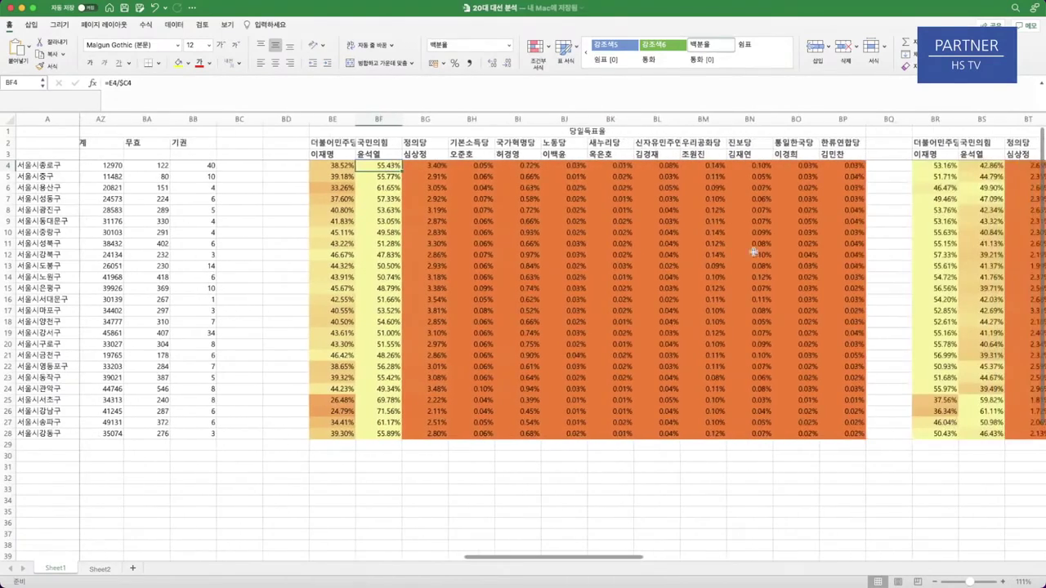
pyautogui.hscroll(-1, 391, 240)
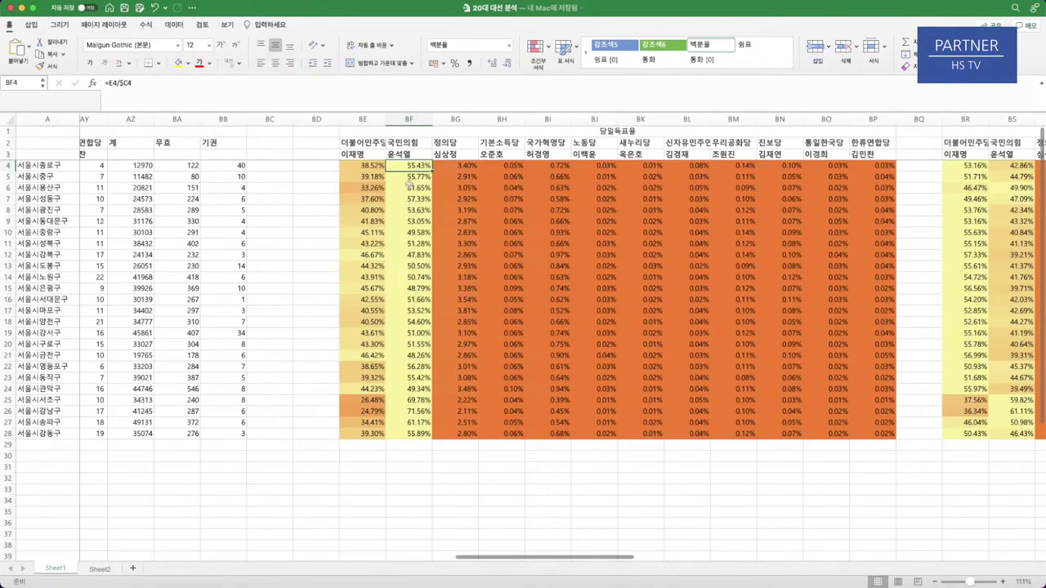
pyautogui.hscroll(-1, 415, 166)
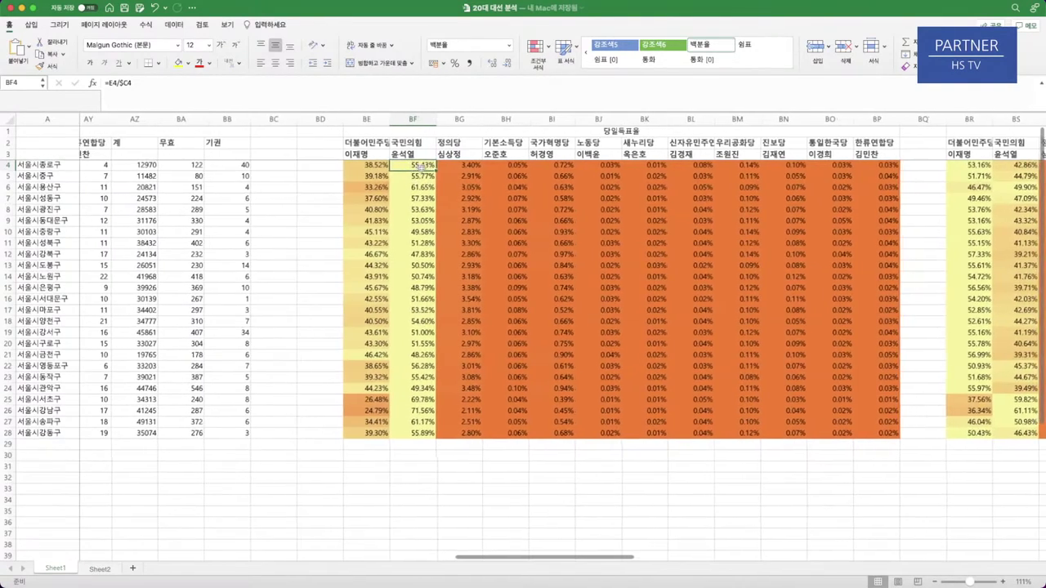
pyautogui.hscroll(2, 419, 166)
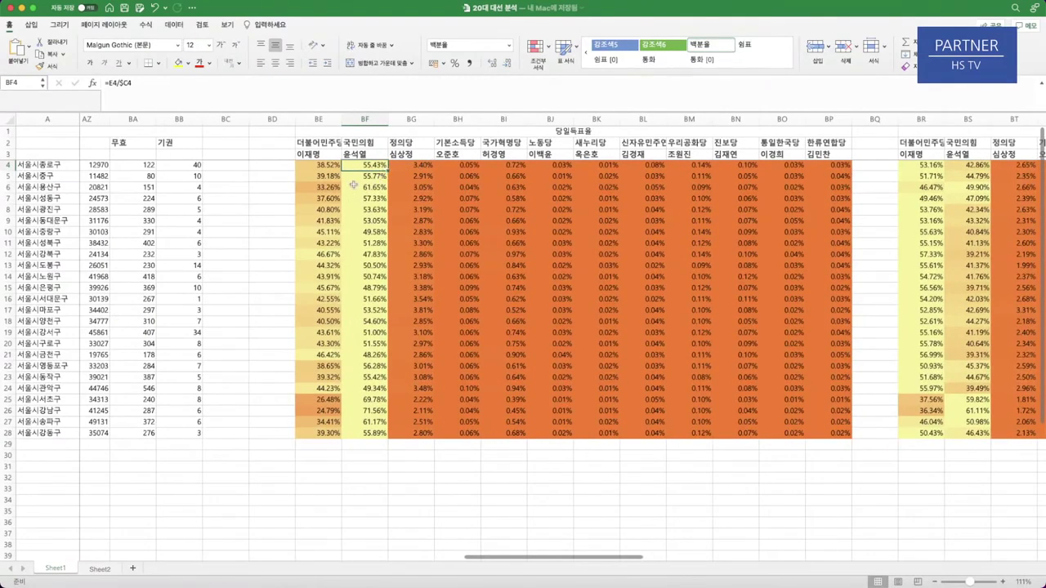
# - Compare the average 당일득표율 of 더불어민주당 in BE4:BE28 with that of 국민의힘 in BF4:BF28
pyautogui.moveTo(327, 166); pyautogui.dragTo(333, 435)
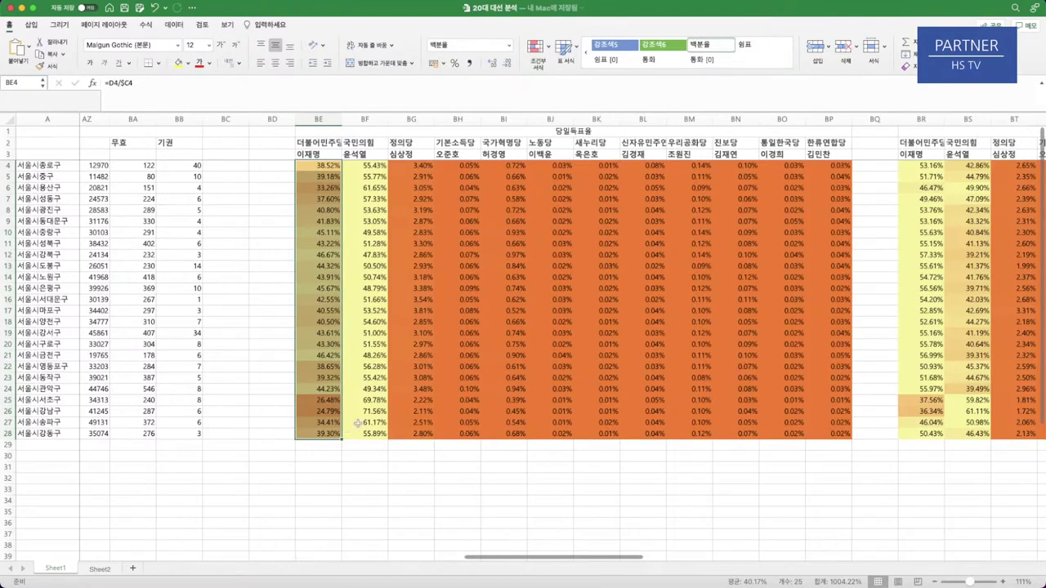
pyautogui.hscroll(-1, 392, 421)
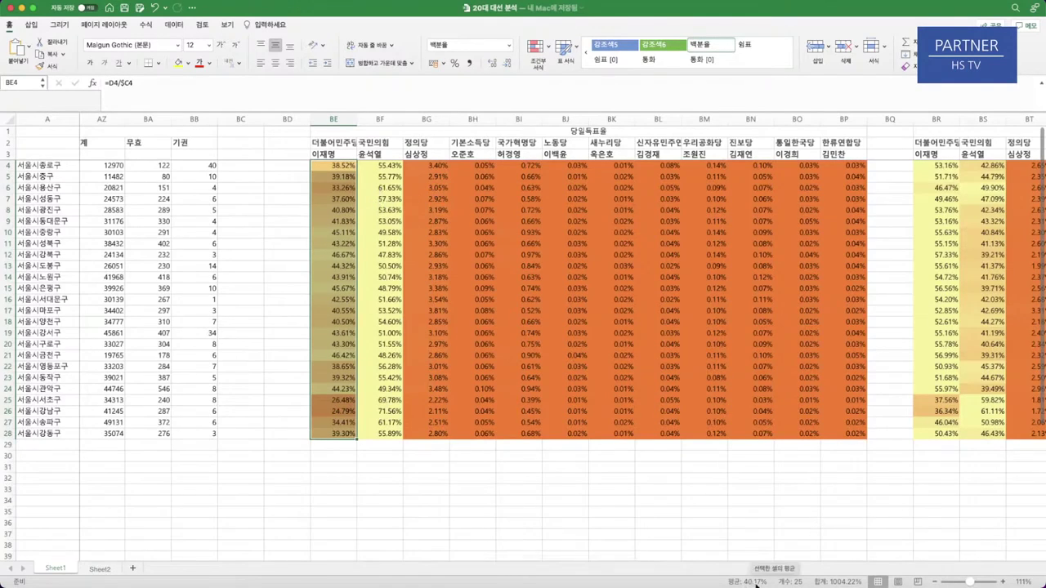
pyautogui.moveTo(391, 165); pyautogui.dragTo(403, 433)
pyautogui.moveTo(393, 436); pyautogui.dragTo(393, 435)
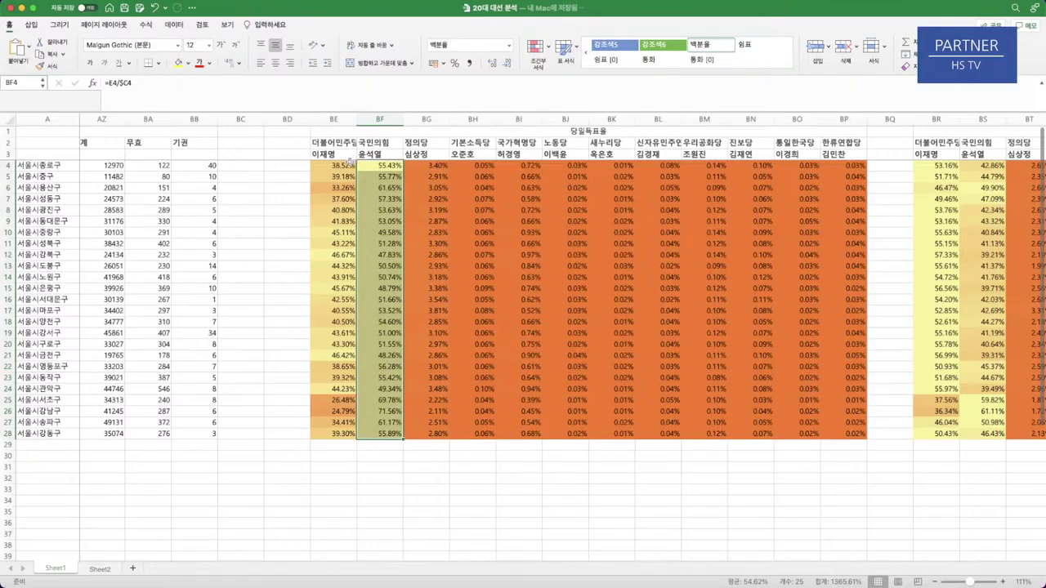
pyautogui.click(349, 165)
pyautogui.moveTo(349, 165); pyautogui.dragTo(343, 435)
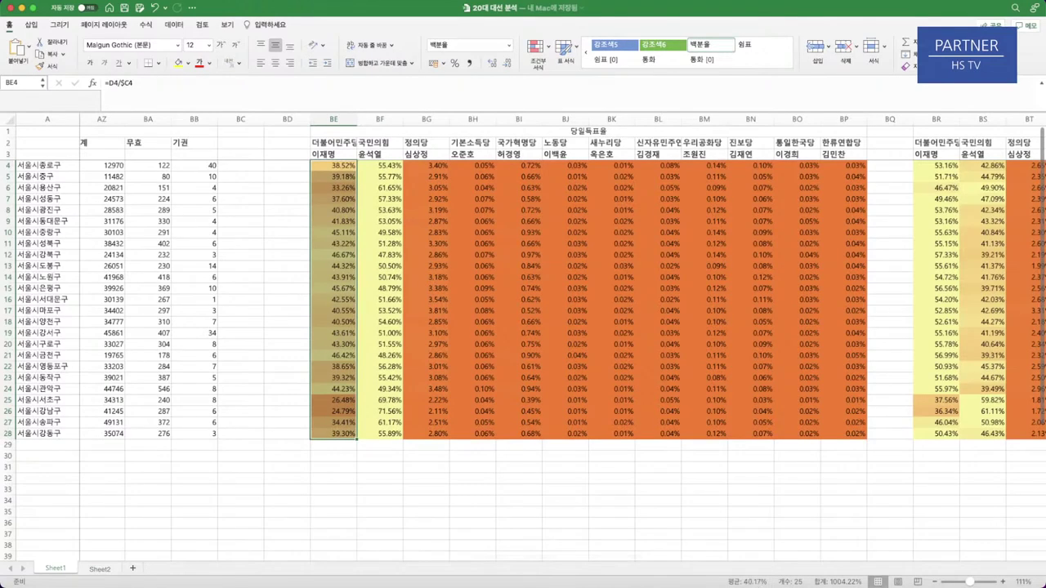
pyautogui.moveTo(381, 165); pyautogui.dragTo(381, 334)
pyautogui.moveTo(380, 433); pyautogui.dragTo(381, 163)
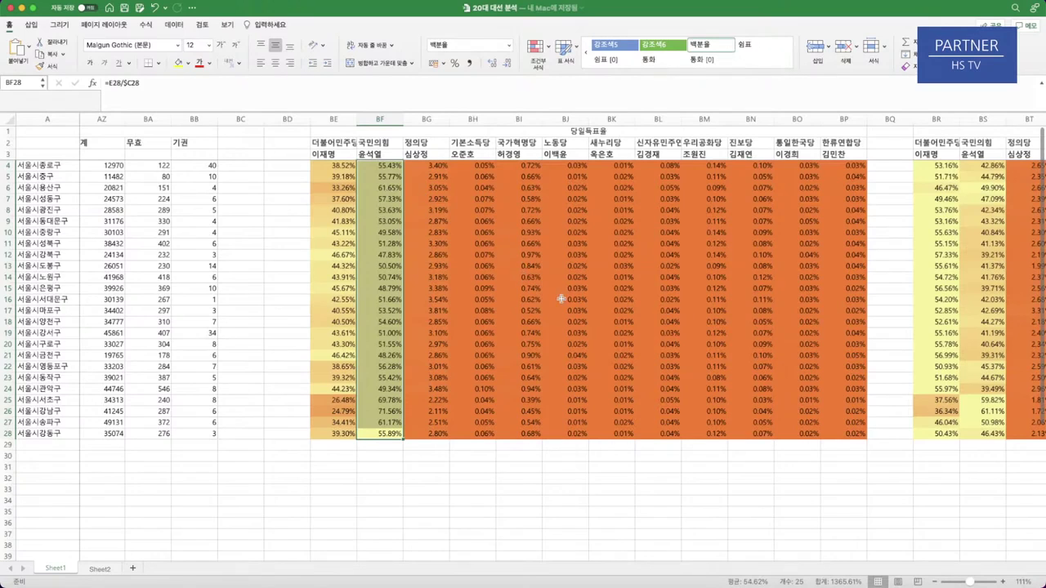
# - Review the 당일득표율 of 더불어민주당, 국민의힘 and 정의당 in columns BE to BG district by district
pyautogui.hscroll(-5, 561, 299)
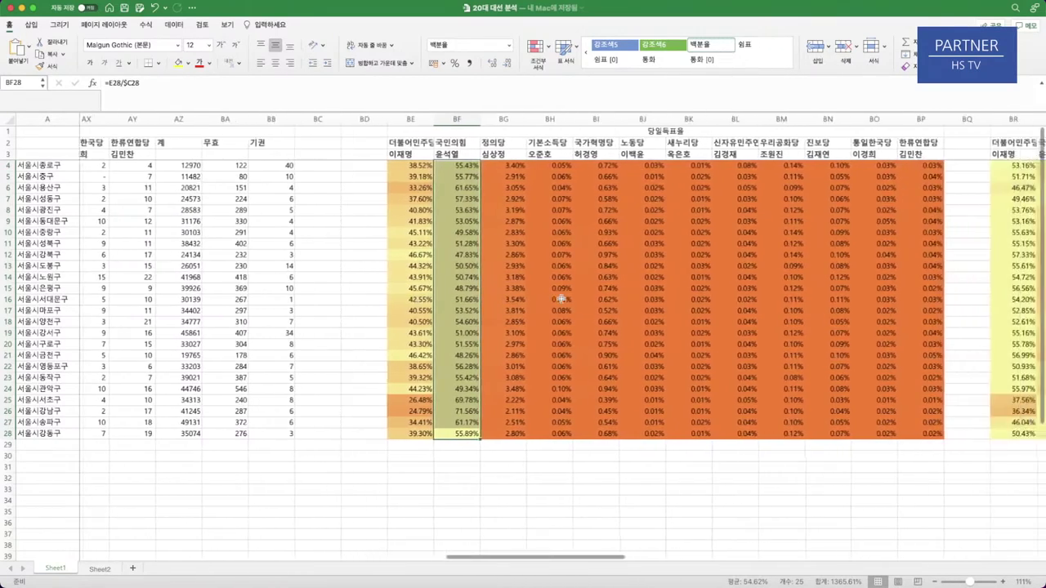
pyautogui.hscroll(3, 561, 299)
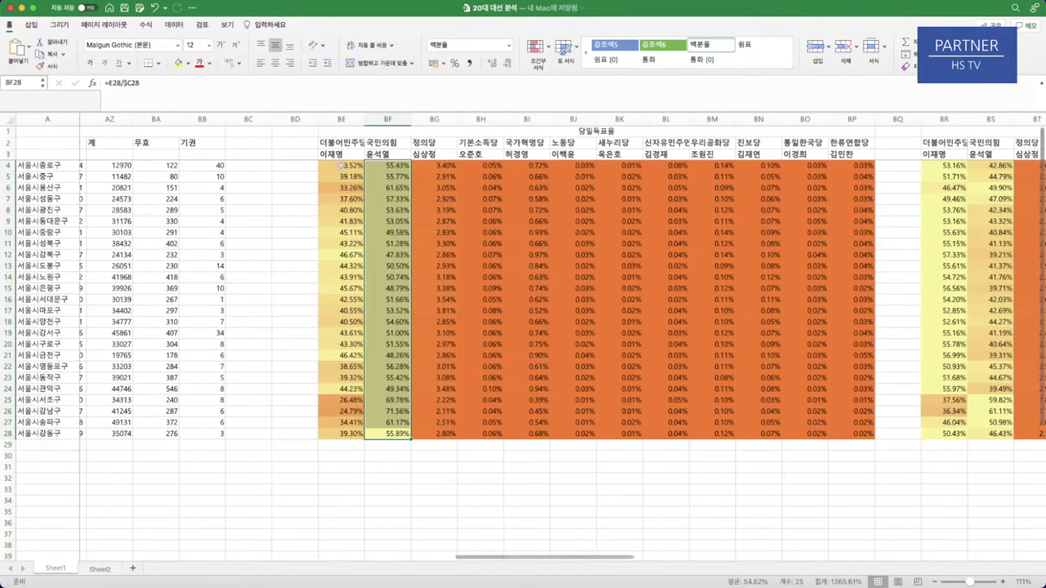
pyautogui.hscroll(2, 342, 166)
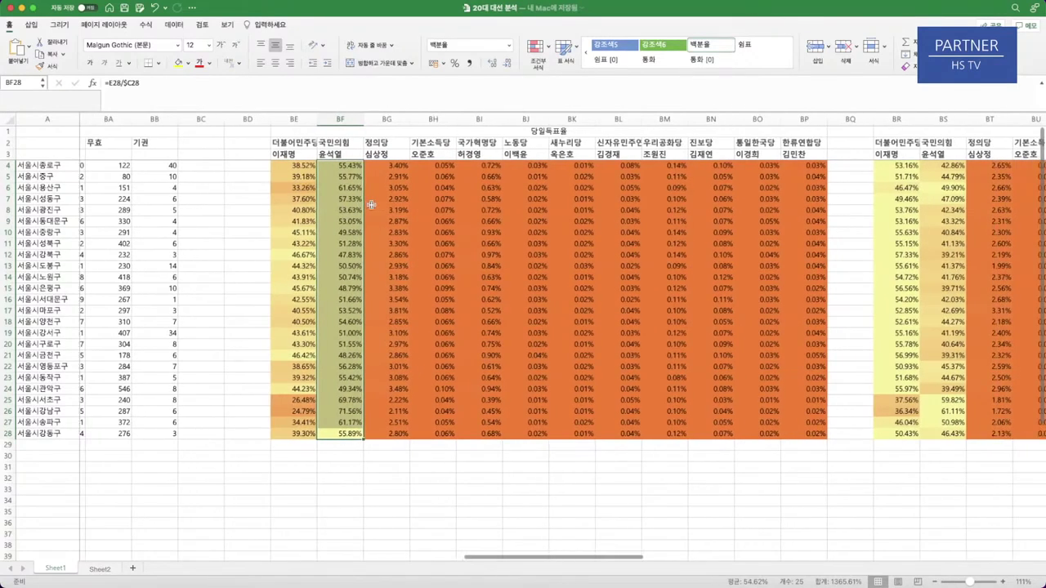
pyautogui.moveTo(309, 164); pyautogui.dragTo(315, 344)
pyautogui.click(306, 377)
pyautogui.moveTo(304, 436); pyautogui.dragTo(307, 165)
pyautogui.click(339, 165)
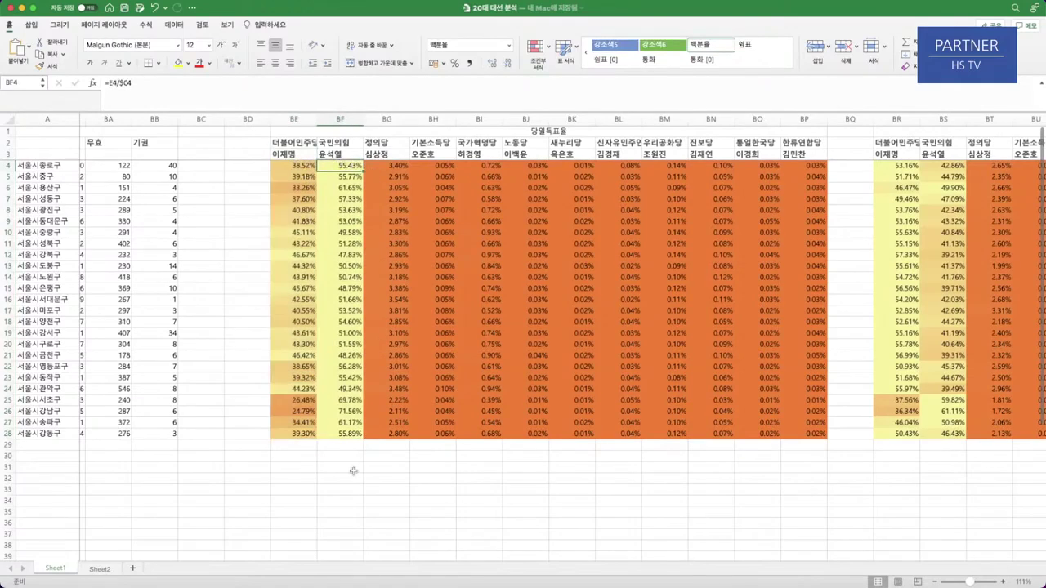
pyautogui.hscroll(-1, 350, 442)
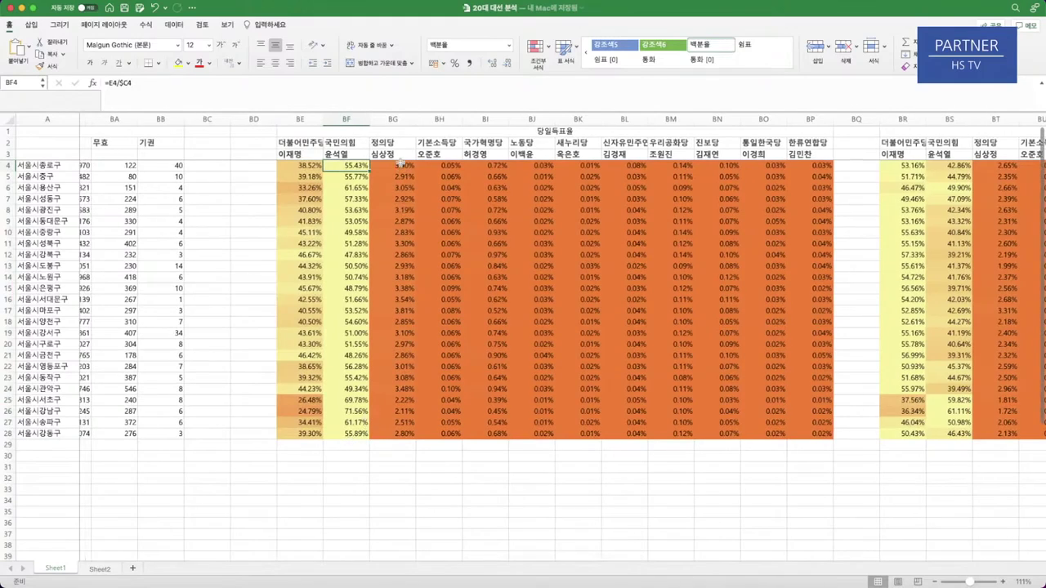
pyautogui.moveTo(400, 164); pyautogui.dragTo(399, 422)
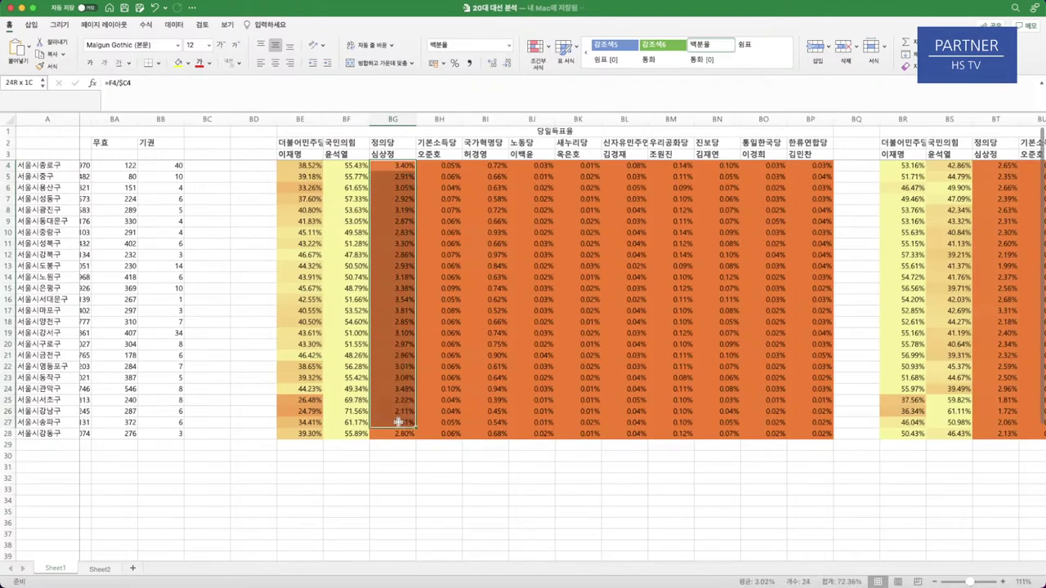
pyautogui.click(356, 422)
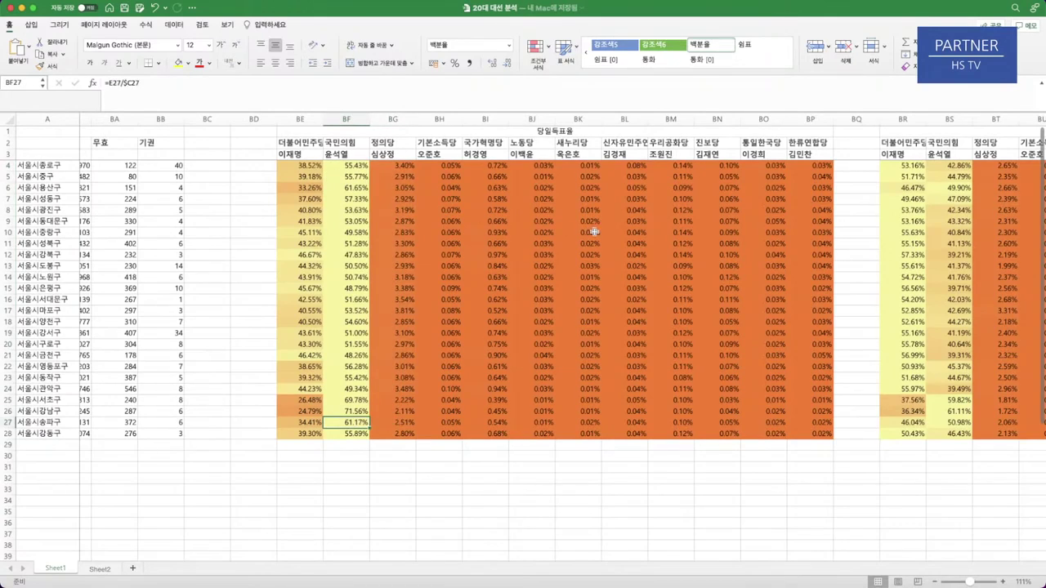
# - Examine the 더불어민주당 관내사전득표율 in column BR, checking 서초구, 강남구 and 송파구 in BR25, BR26 and BR27 individually
pyautogui.hscroll(6, 703, 256)
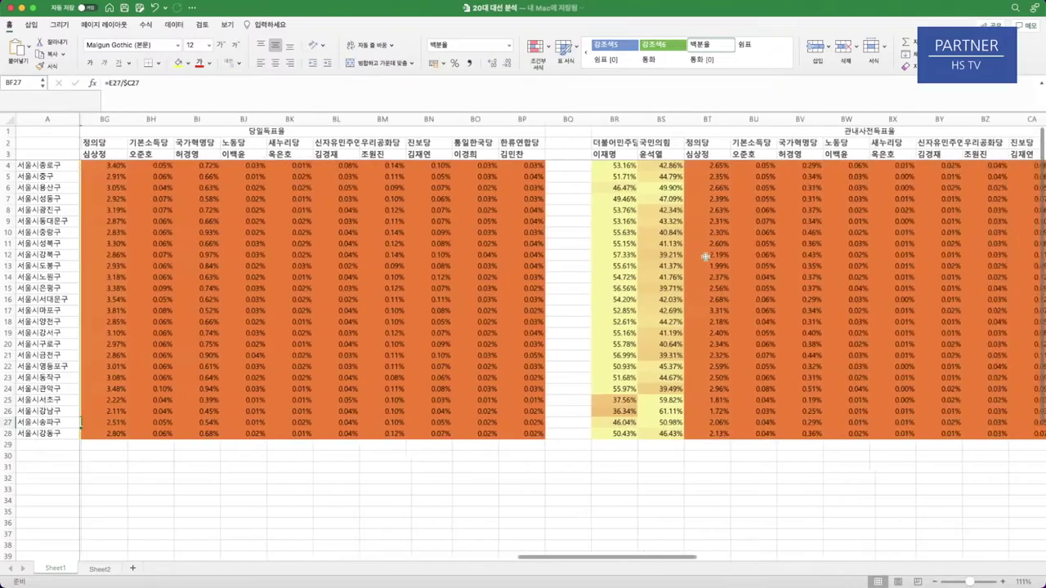
pyautogui.hscroll(4, 705, 256)
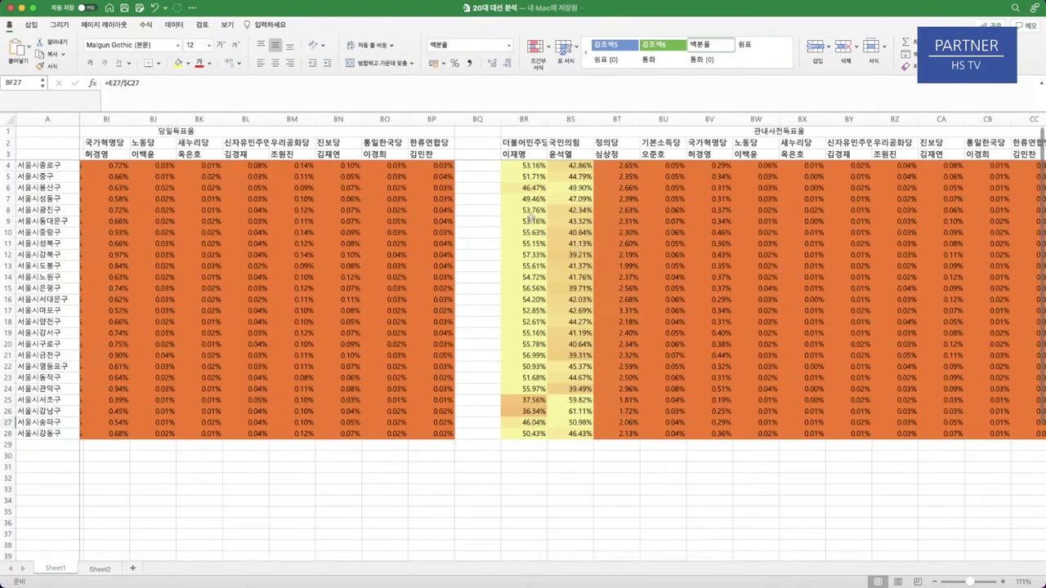
pyautogui.moveTo(531, 166); pyautogui.dragTo(523, 382)
pyautogui.click(529, 400)
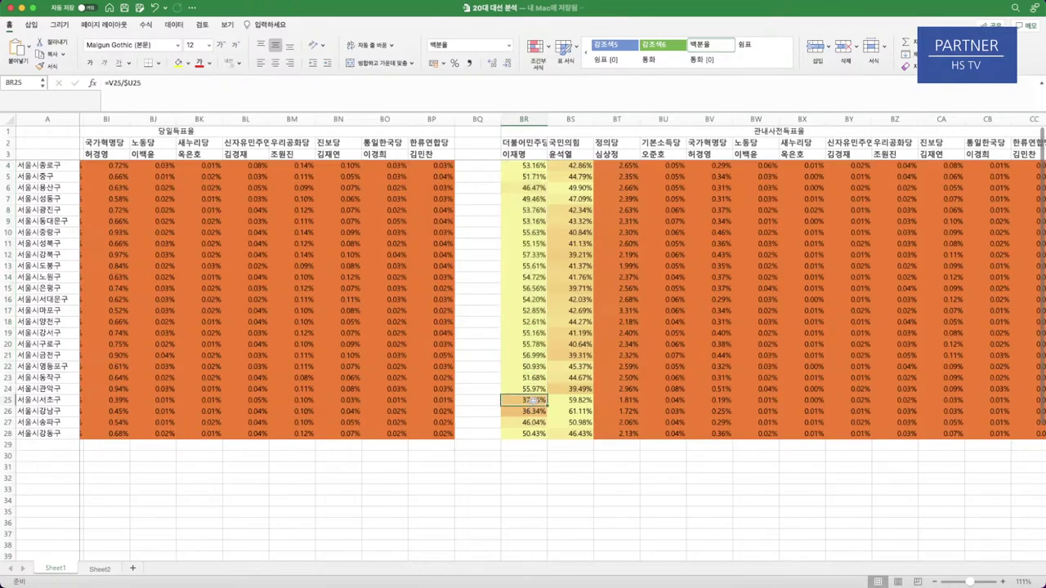
pyautogui.click(530, 410)
pyautogui.click(531, 423)
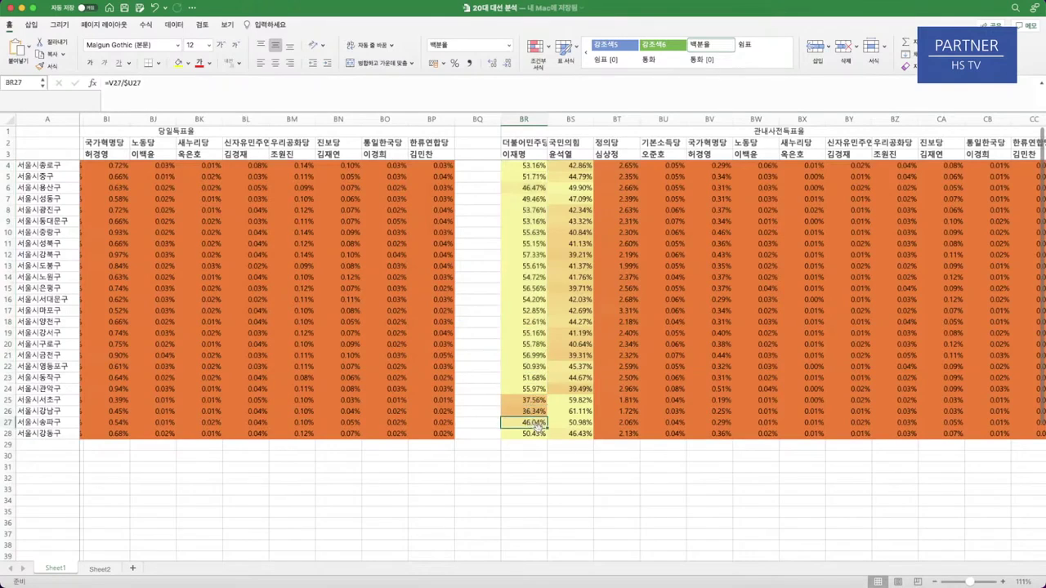
# - Compare the 당일득표율 of 더불어민주당 and 국민의힘 with their 관내사전득표율 across the Seoul districts
pyautogui.click(527, 447)
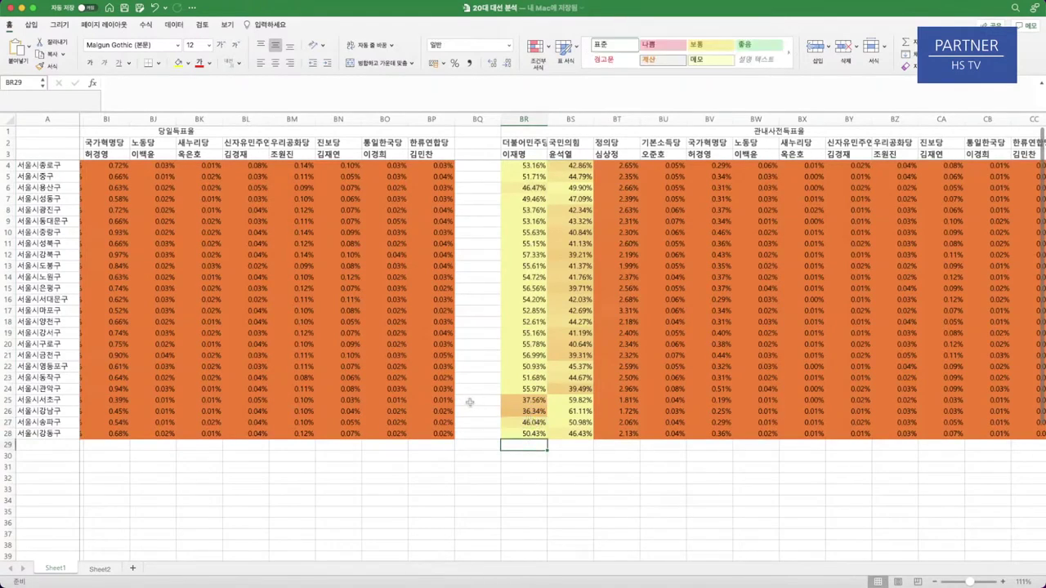
pyautogui.hscroll(-2, 479, 400)
pyautogui.hscroll(-2, 479, 400)
pyautogui.hscroll(5, 633, 393)
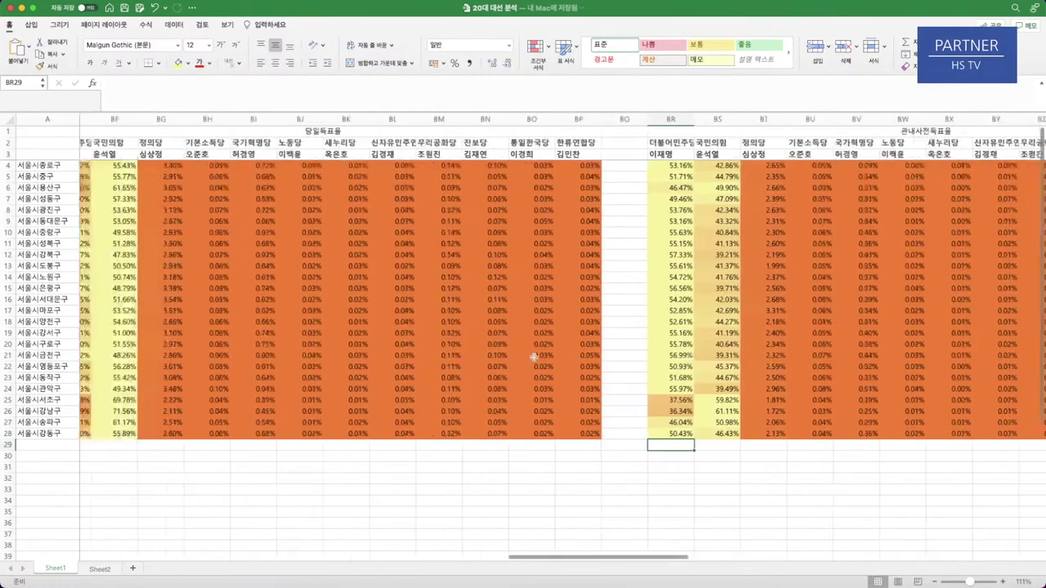
pyautogui.hscroll(-8, 537, 361)
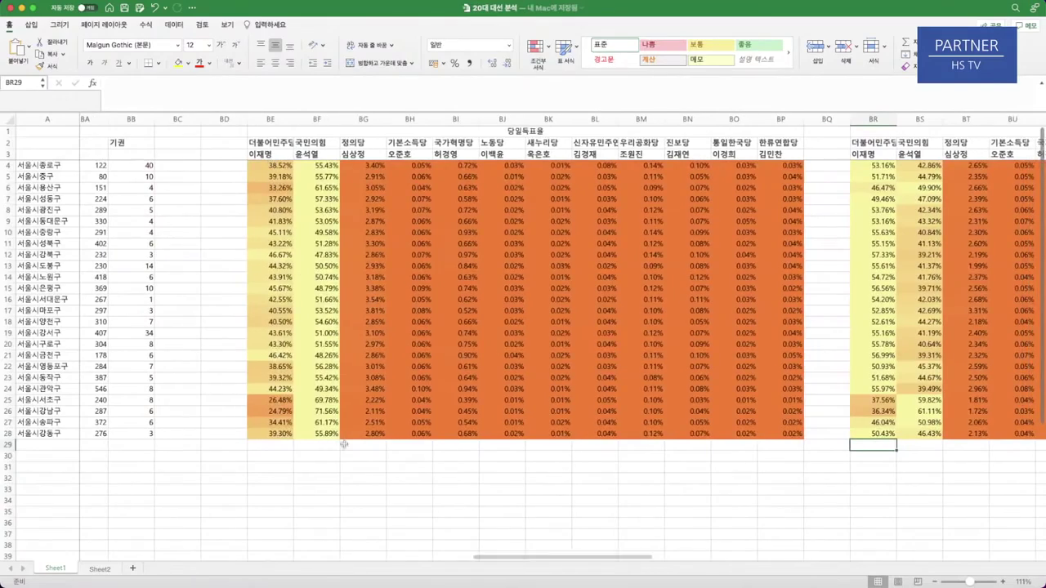
pyautogui.hscroll(4, 345, 445)
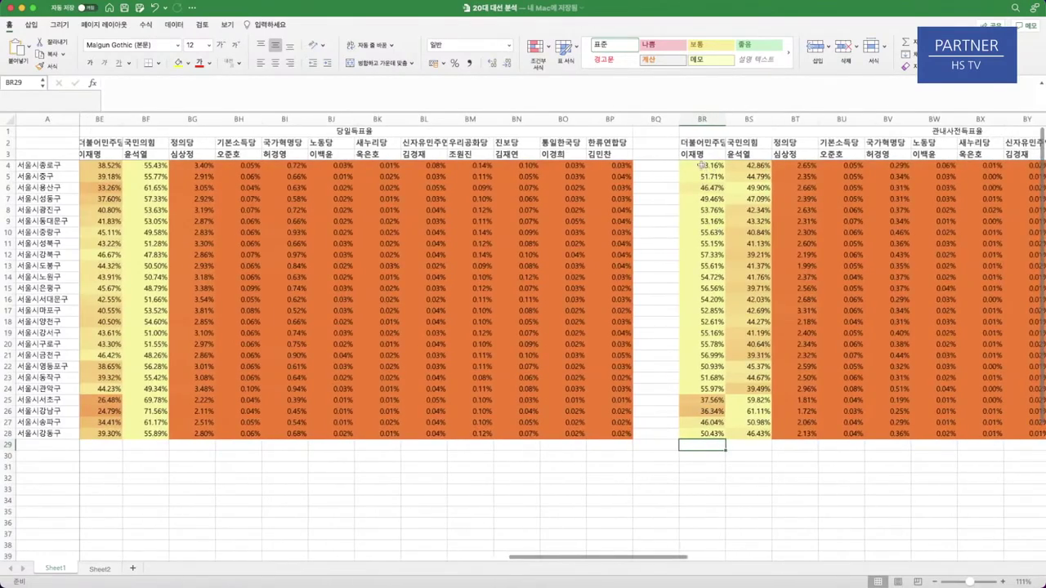
pyautogui.hscroll(15, 783, 407)
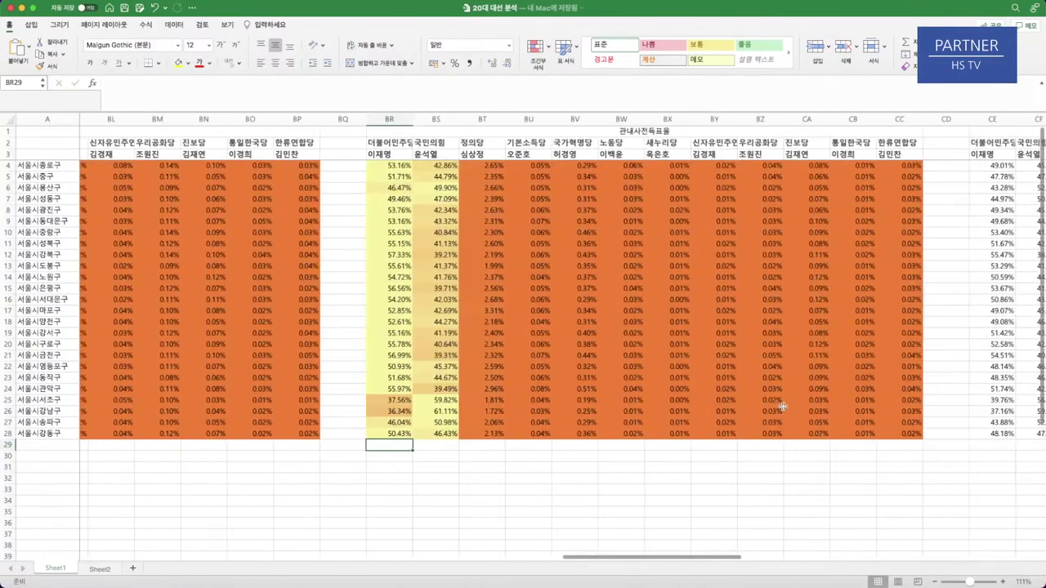
# - Examine the 더불어민주당 관내사전-당일득표율 differences in CR4:CR28, checking 종로구, 중구 and 용산구 individually
pyautogui.hscroll(16, 777, 406)
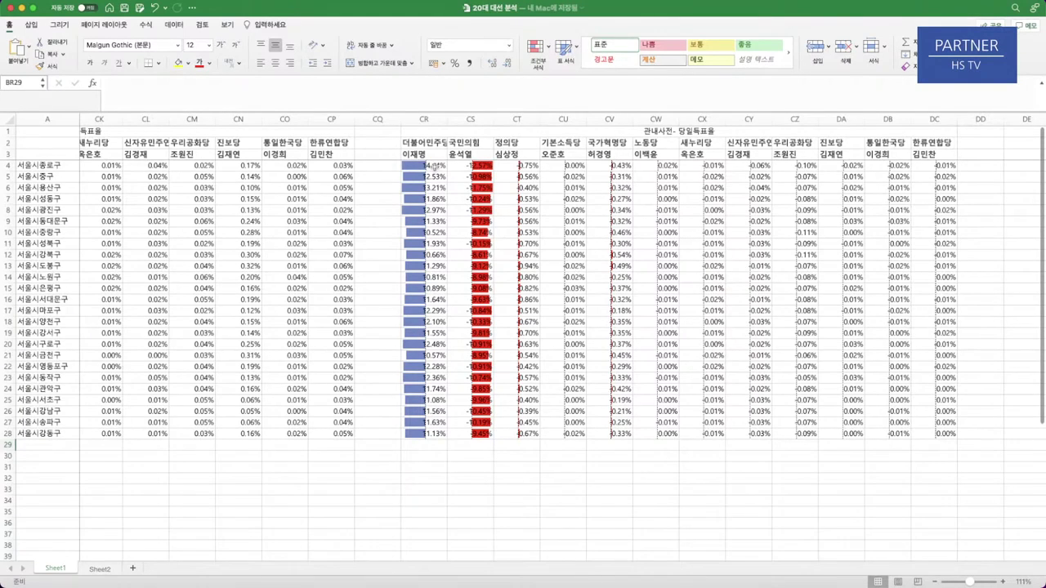
pyautogui.moveTo(434, 166); pyautogui.dragTo(427, 435)
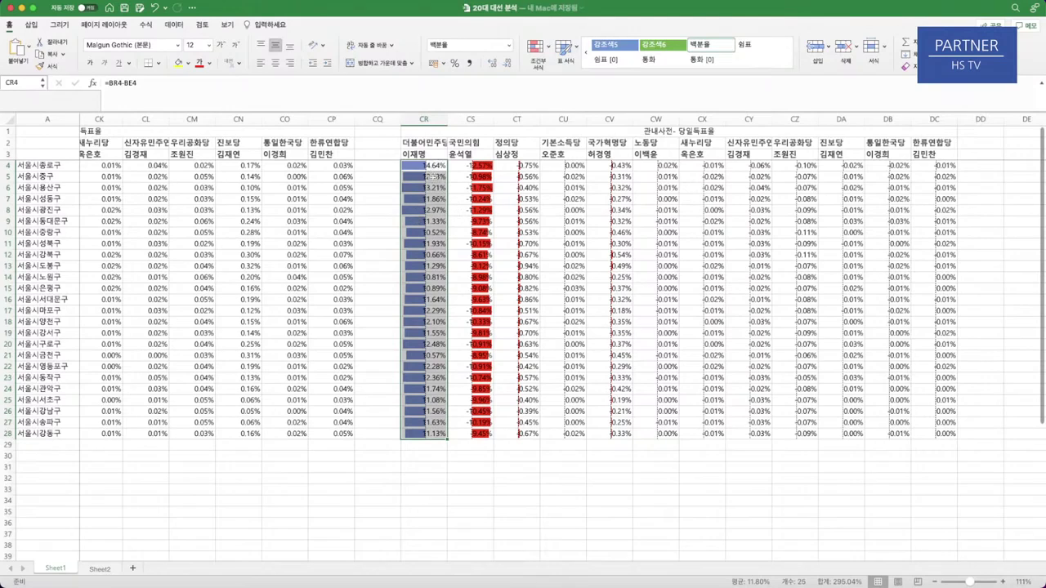
pyautogui.click(435, 212)
pyautogui.click(423, 164)
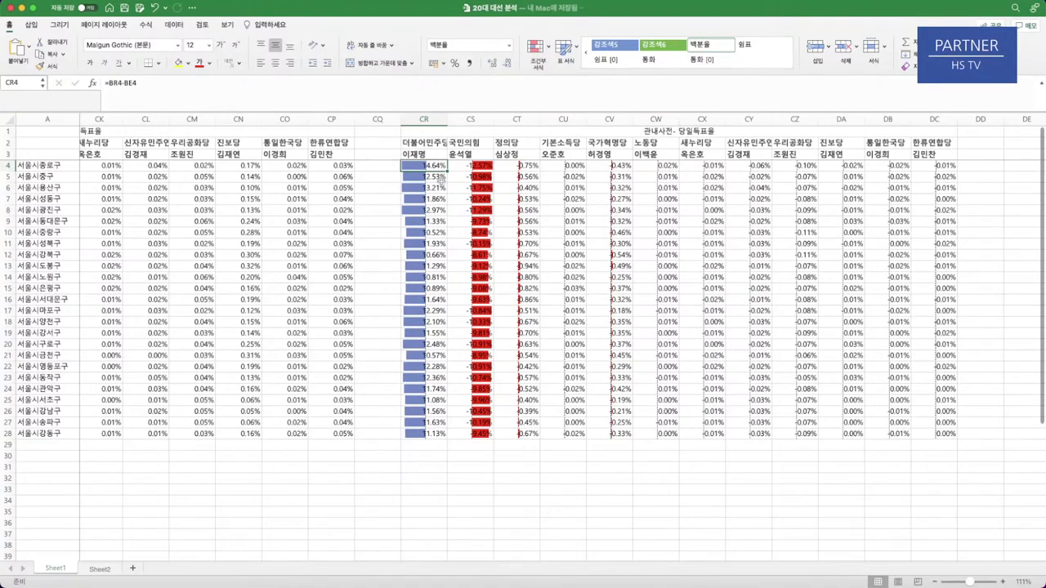
pyautogui.click(436, 187)
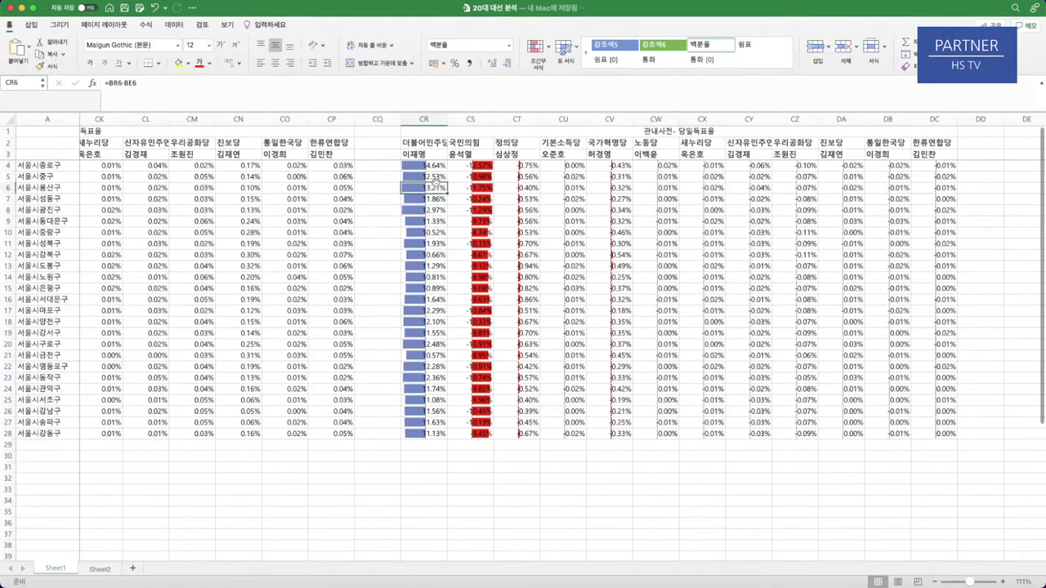
pyautogui.click(437, 176)
pyautogui.click(442, 165)
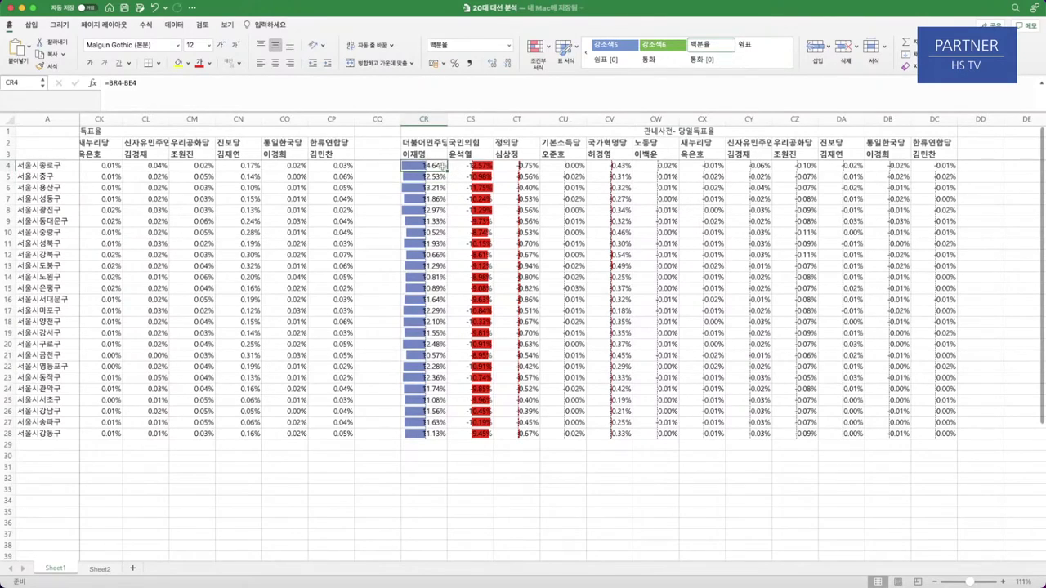
# - Look back through the vote-share tables and inspect the 투표수 formula for 서울시종로구 in C4 of the 당일투표 table
pyautogui.hscroll(-15, 431, 166)
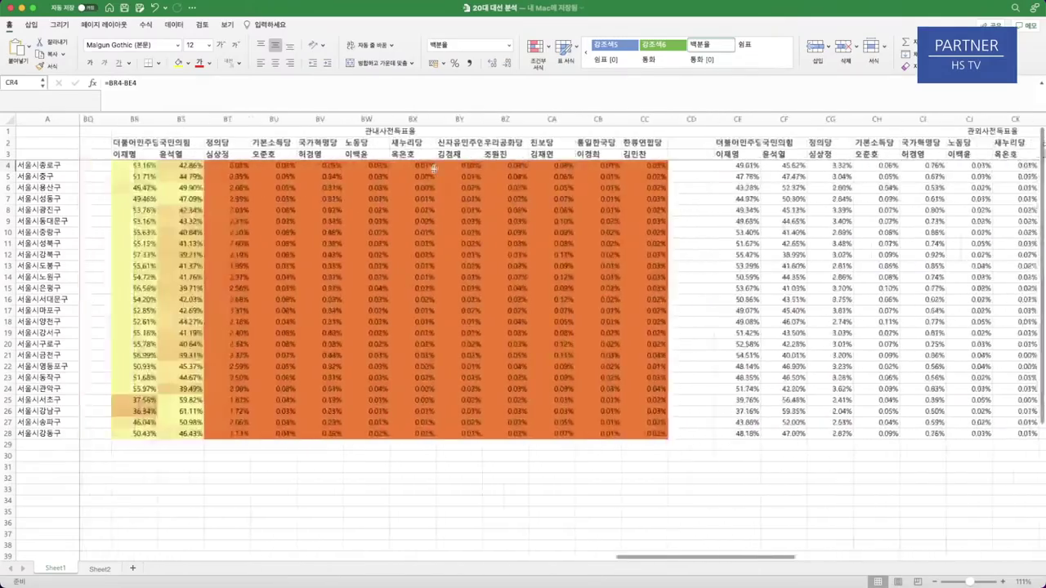
pyautogui.hscroll(-5, 360, 166)
pyautogui.hscroll(6, 457, 188)
pyautogui.hscroll(-10, 447, 177)
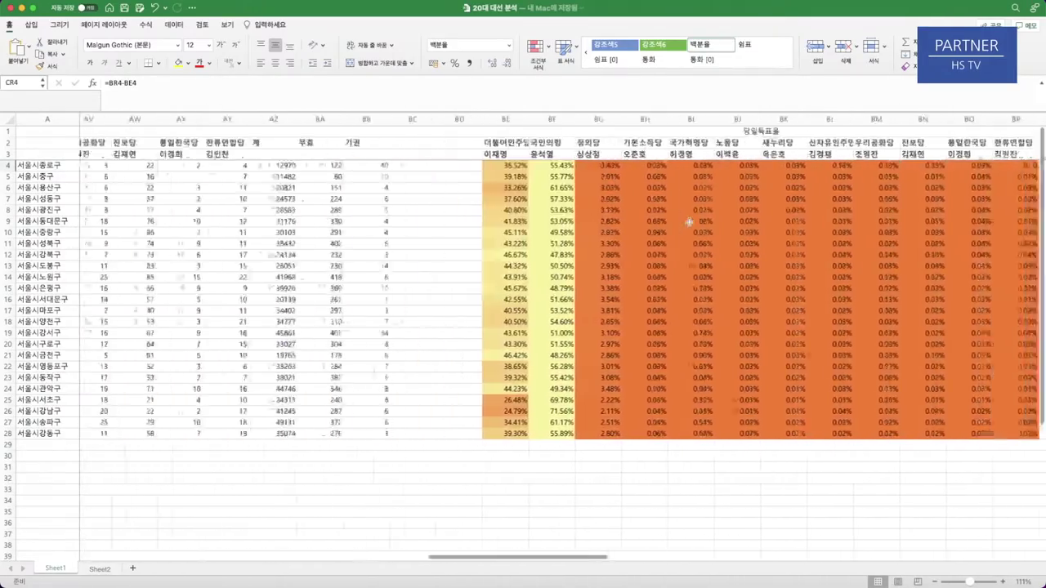
pyautogui.hscroll(-15, 406, 193)
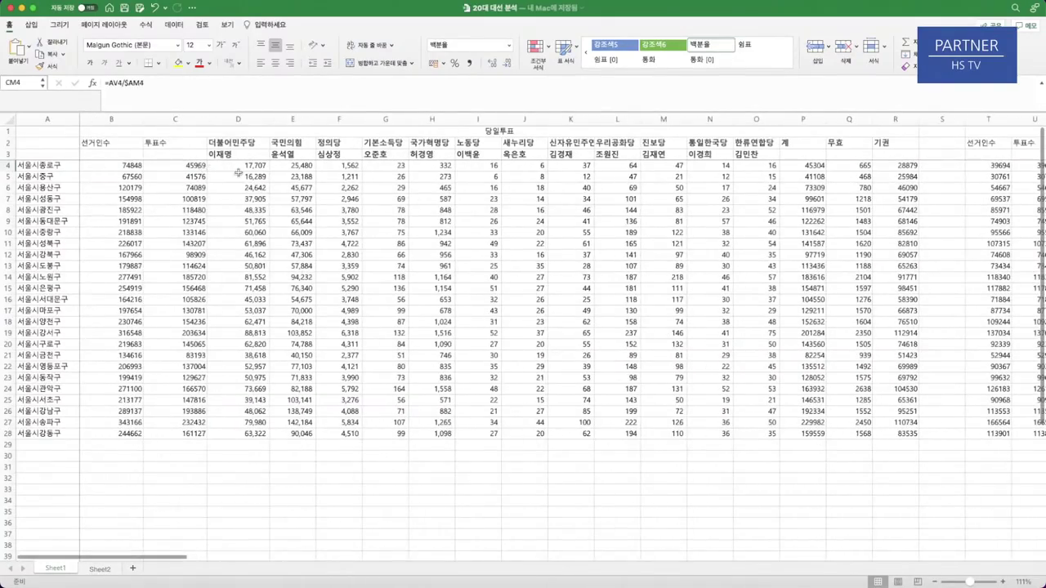
pyautogui.click(199, 165)
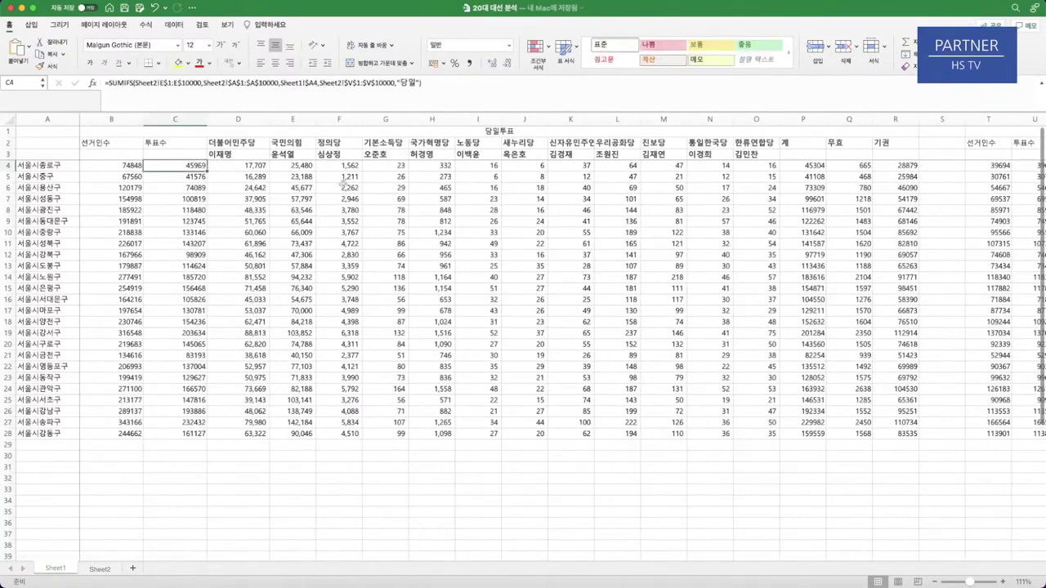
# - Return to the 관내사전-당일득표율 table and check the 더불어민주당 formula in CR4 and the average of CR4:CR28
pyautogui.hscroll(20, 551, 189)
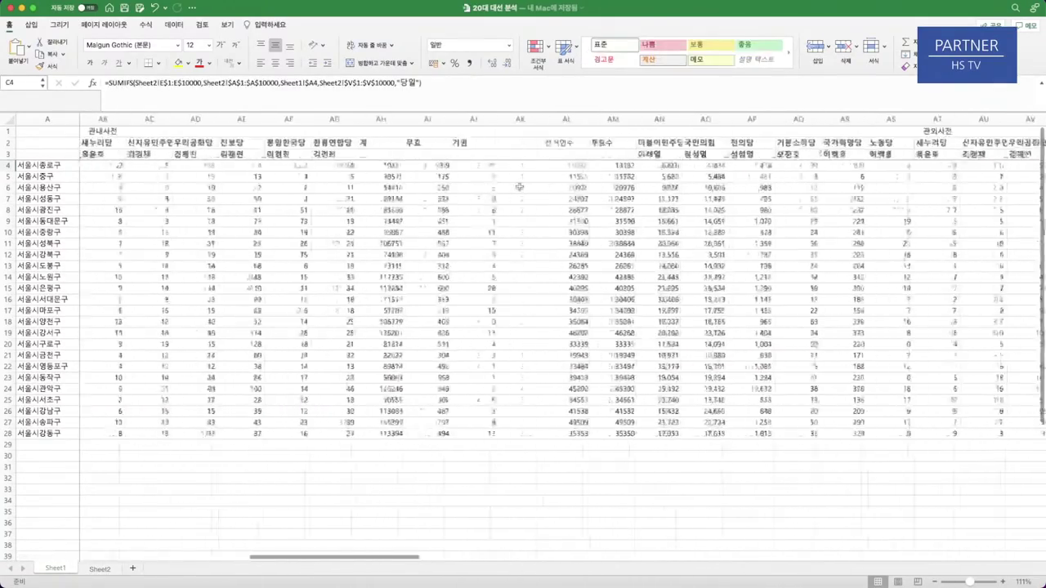
pyautogui.hscroll(15, 518, 187)
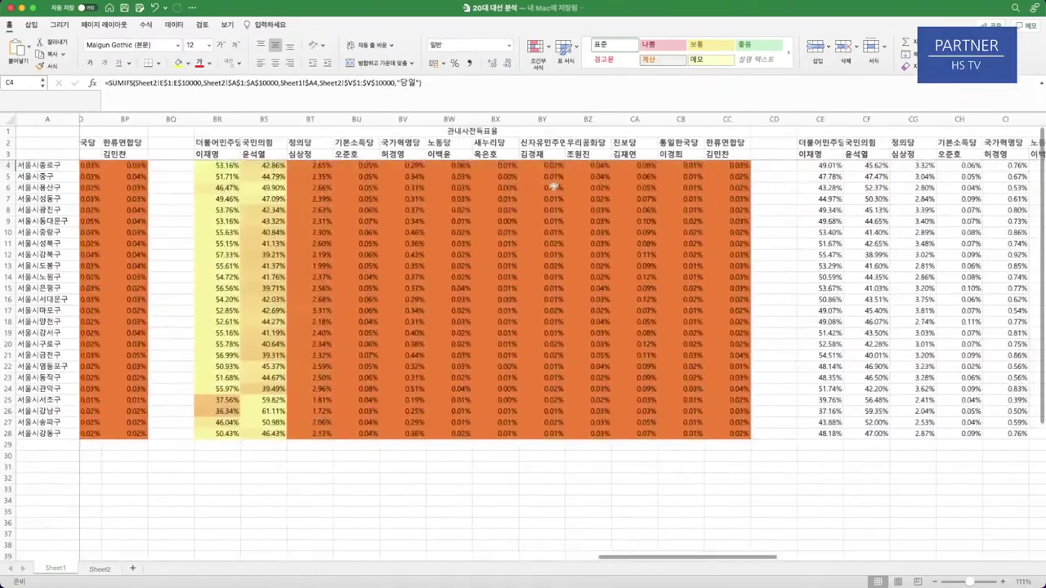
pyautogui.hscroll(15, 555, 188)
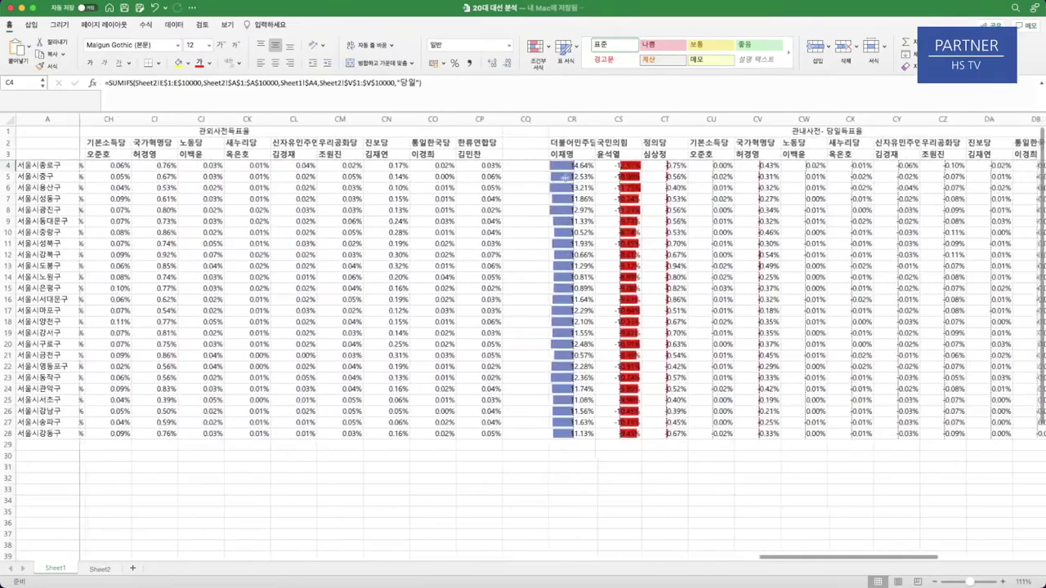
pyautogui.click(335, 165)
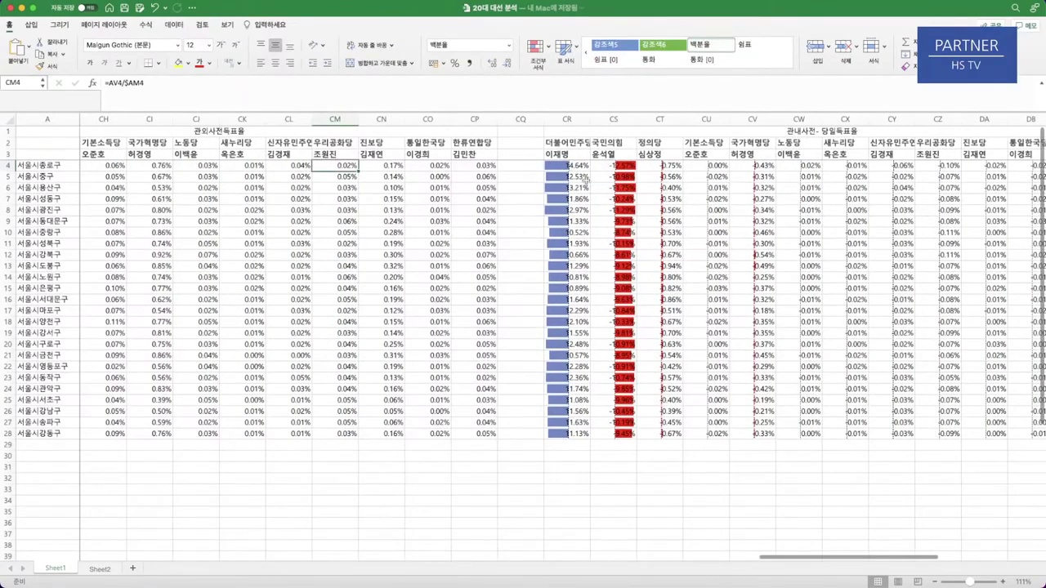
pyautogui.click(572, 166)
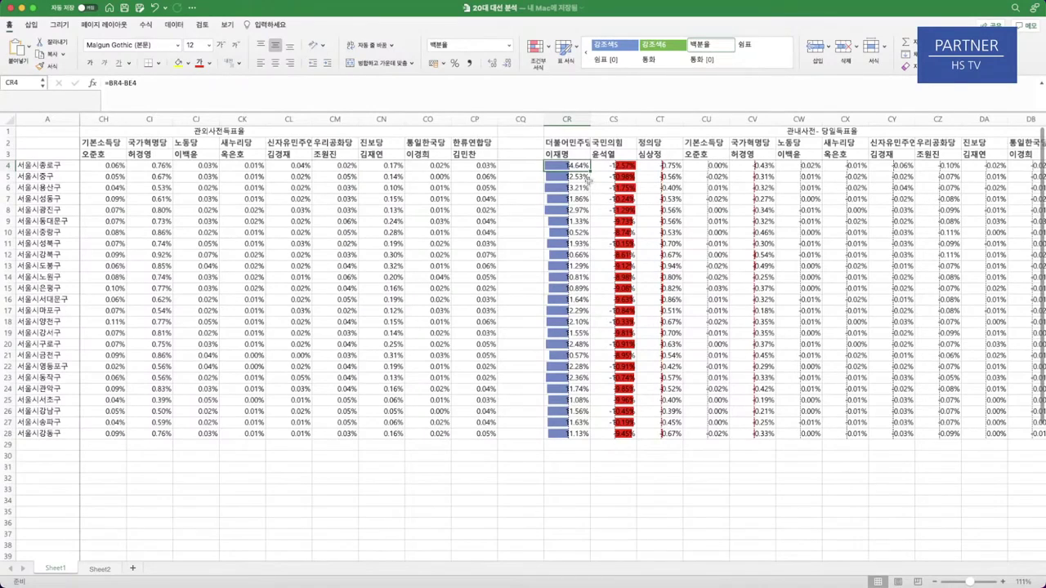
pyautogui.moveTo(572, 433); pyautogui.dragTo(585, 165)
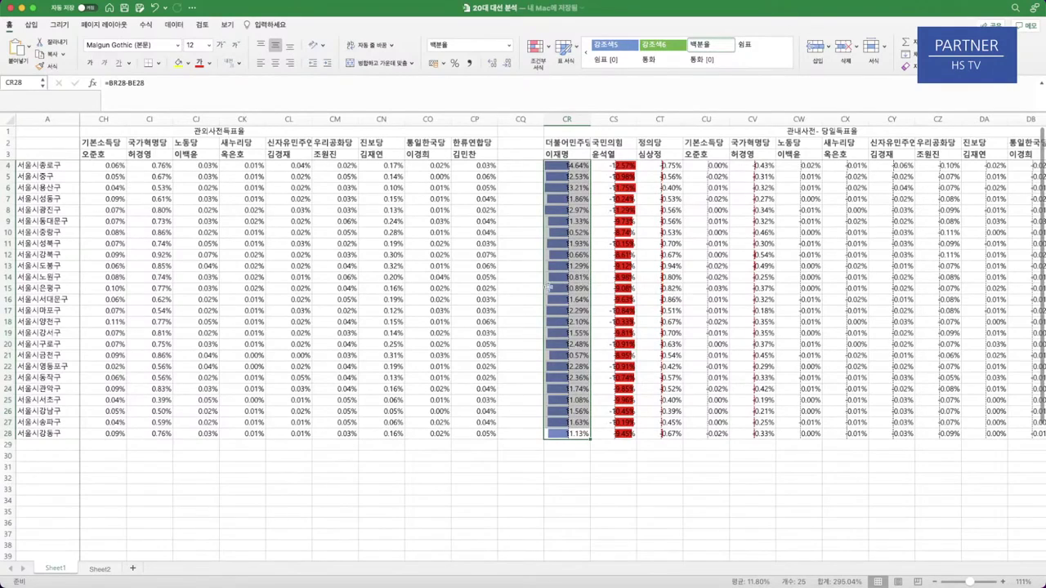
# - Review the 관외사전득표율, 관내사전득표율, 당일득표율 and 관외사전 tables back to the 당일투표 heading in B1
pyautogui.hscroll(5, 719, 290)
pyautogui.hscroll(-5, 715, 290)
pyautogui.hscroll(-10, 715, 289)
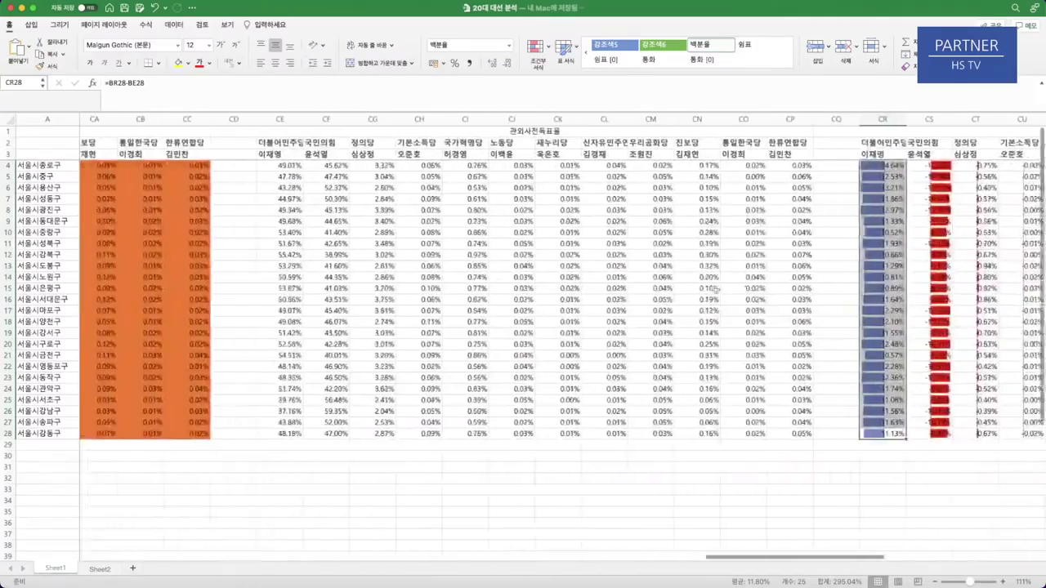
pyautogui.hscroll(-10, 437, 268)
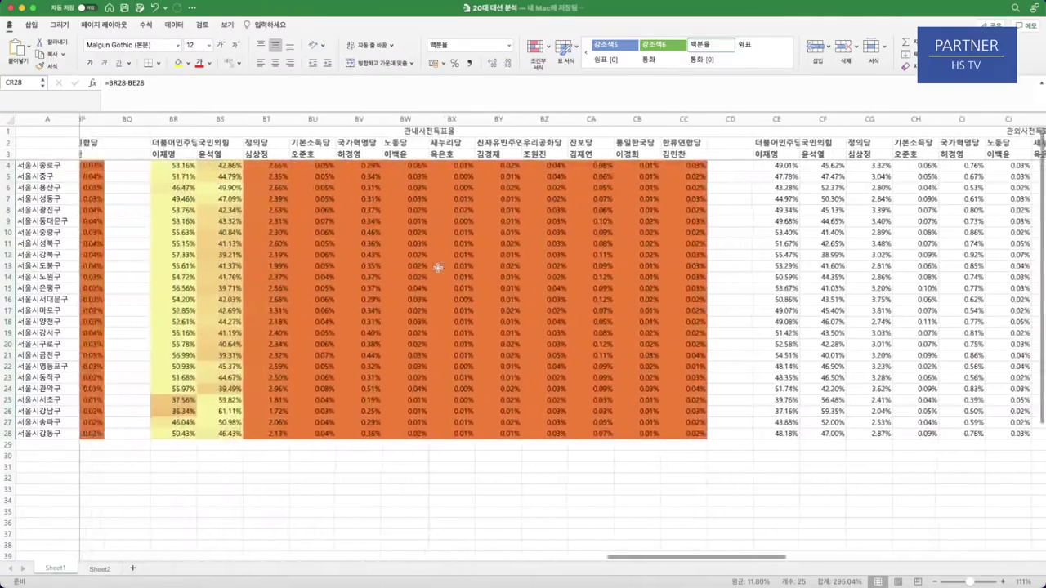
pyautogui.hscroll(-10, 438, 267)
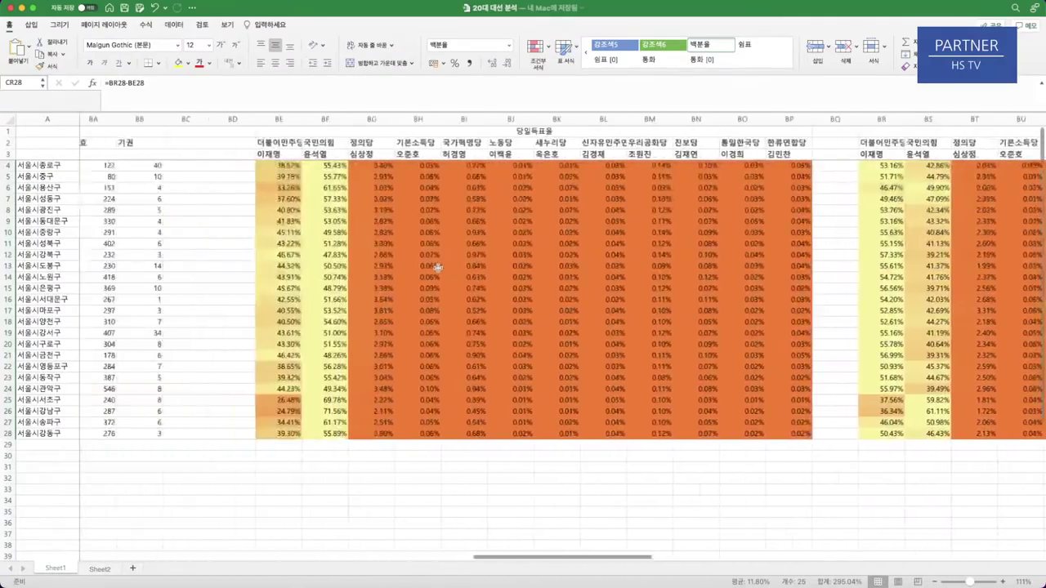
pyautogui.hscroll(-10, 431, 266)
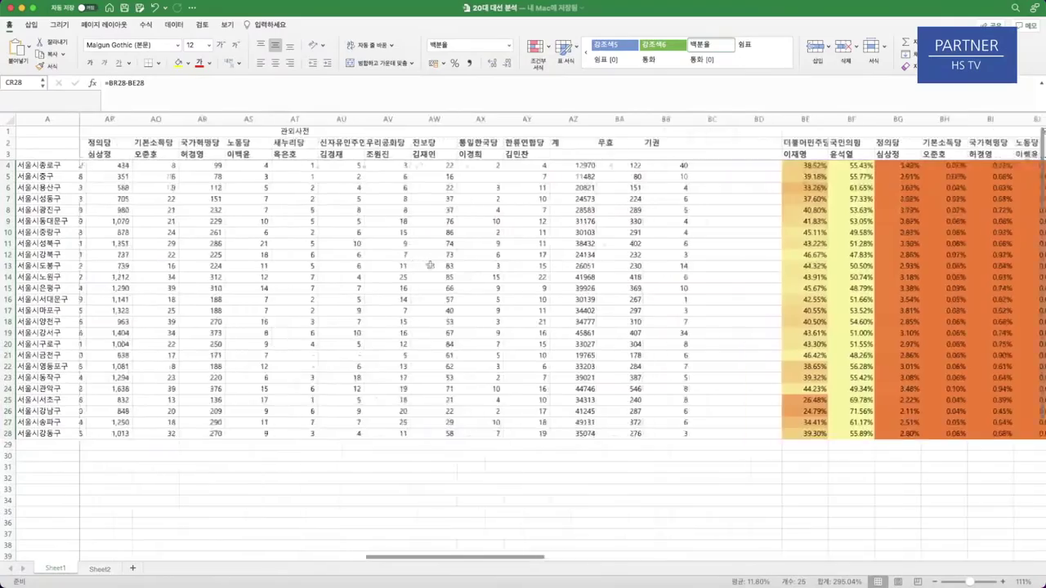
pyautogui.hscroll(-15, 432, 266)
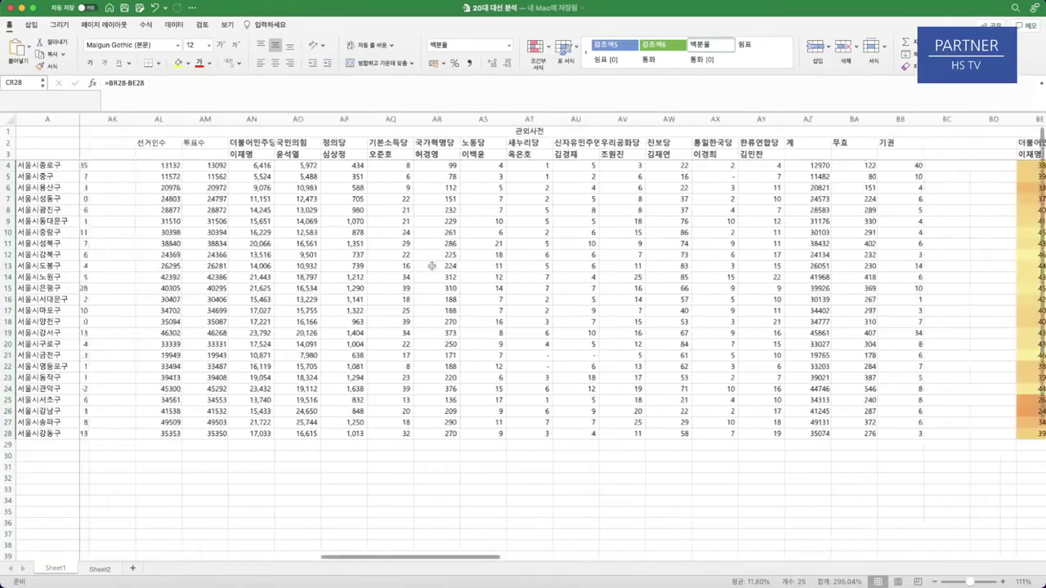
pyautogui.hscroll(-15, 433, 265)
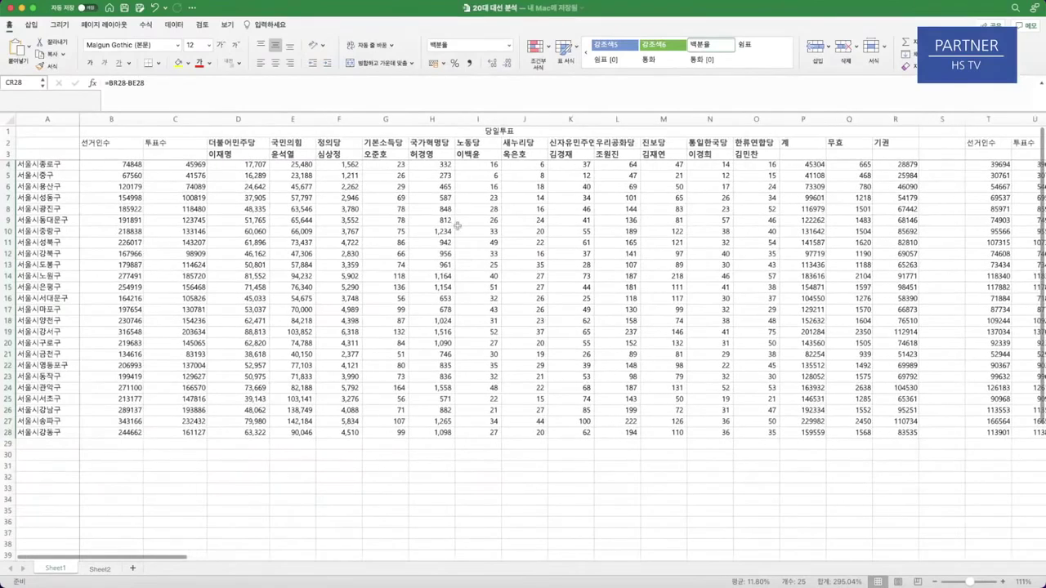
pyautogui.click(505, 131)
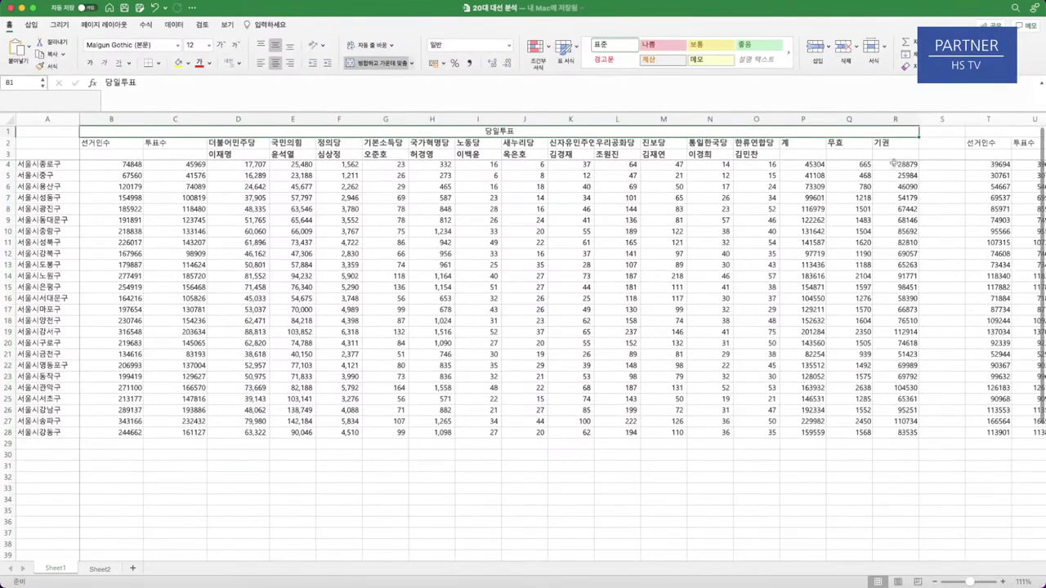
# - Examine the 당일투표 기권 counts in column R and the 기권 and 무효 formulas for 서울시종로구 in R4 and Q4
pyautogui.moveTo(896, 165); pyautogui.dragTo(918, 458)
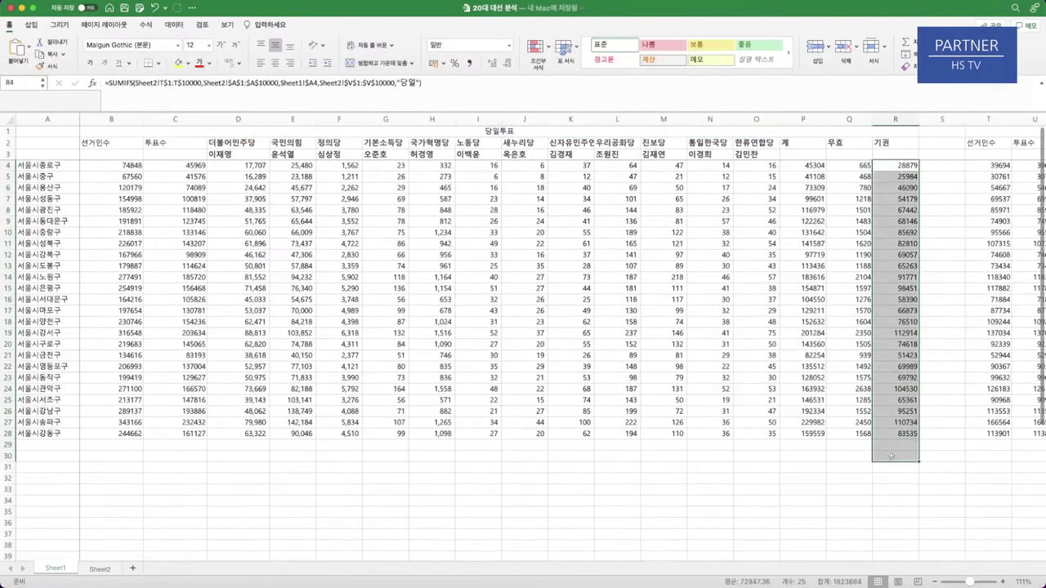
pyautogui.click(892, 165)
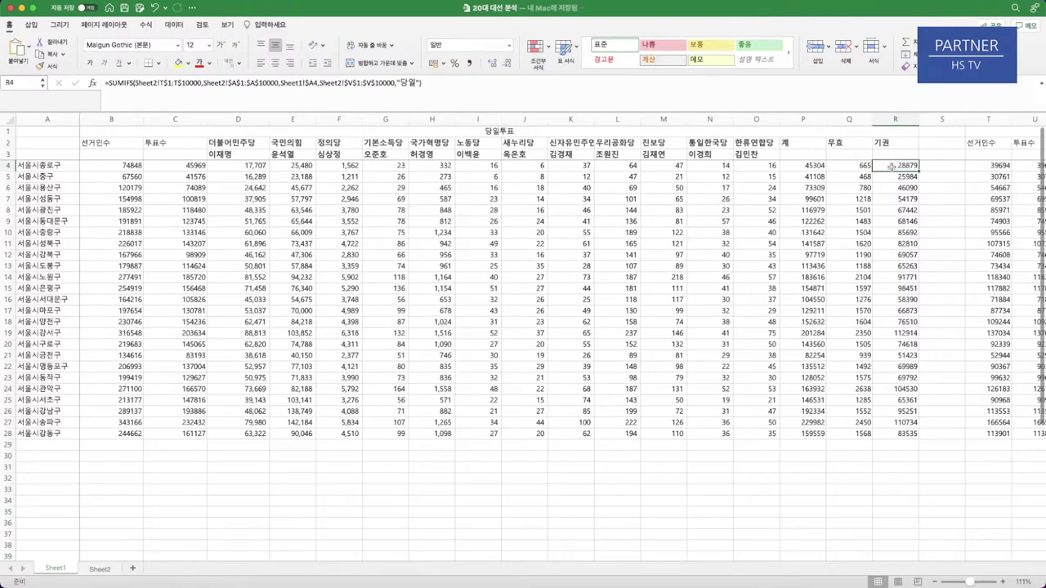
pyautogui.click(863, 166)
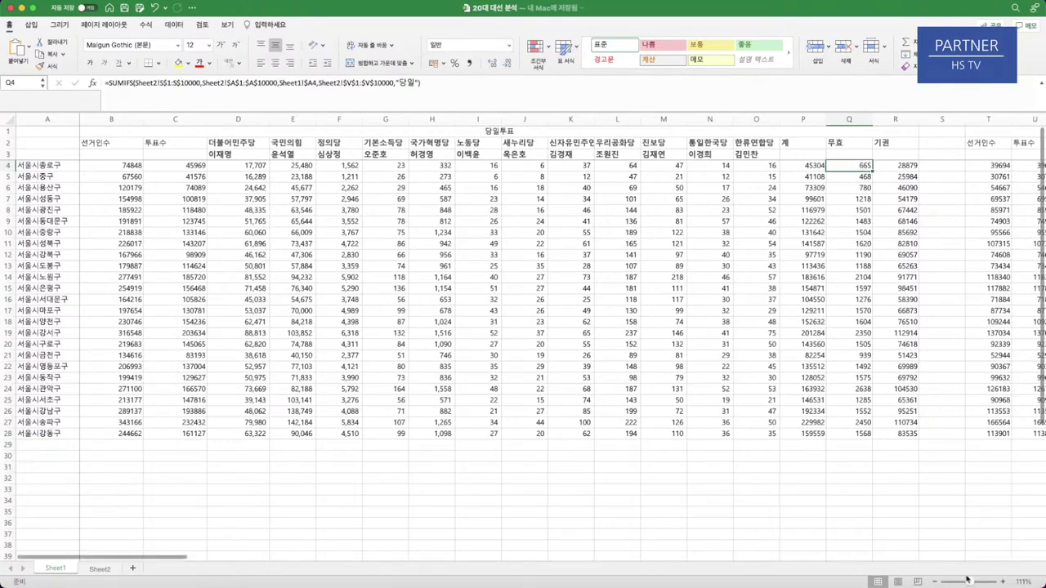
# - Enlarge the sheet to 125% and compare the 선거인수 in B4 with the 기권 in R4 for 서울시종로구
pyautogui.moveTo(971, 582); pyautogui.dragTo(976, 582)
pyautogui.hscroll(5, 666, 184)
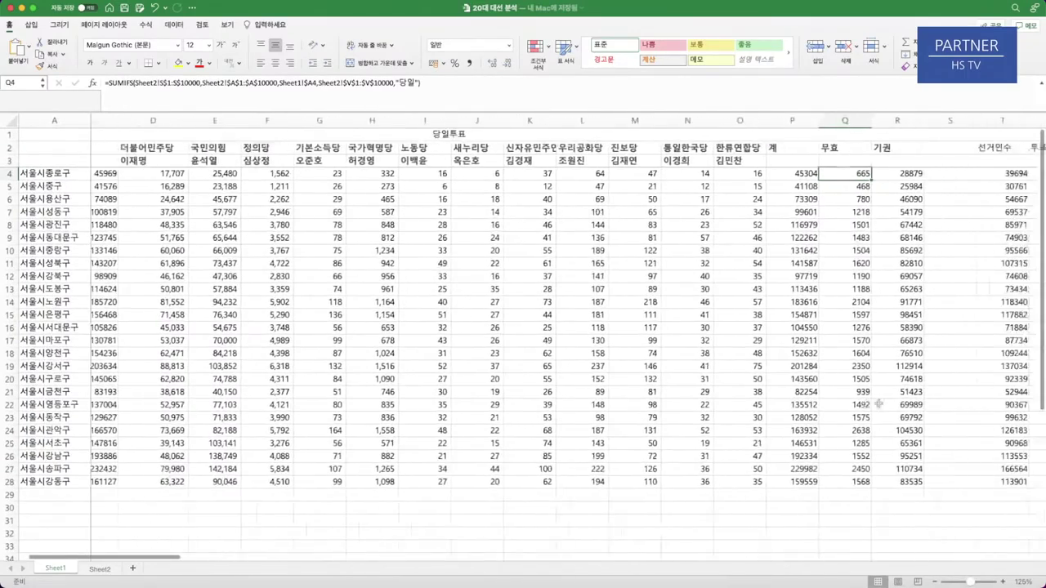
pyautogui.click(678, 173)
pyautogui.hscroll(-5, 682, 172)
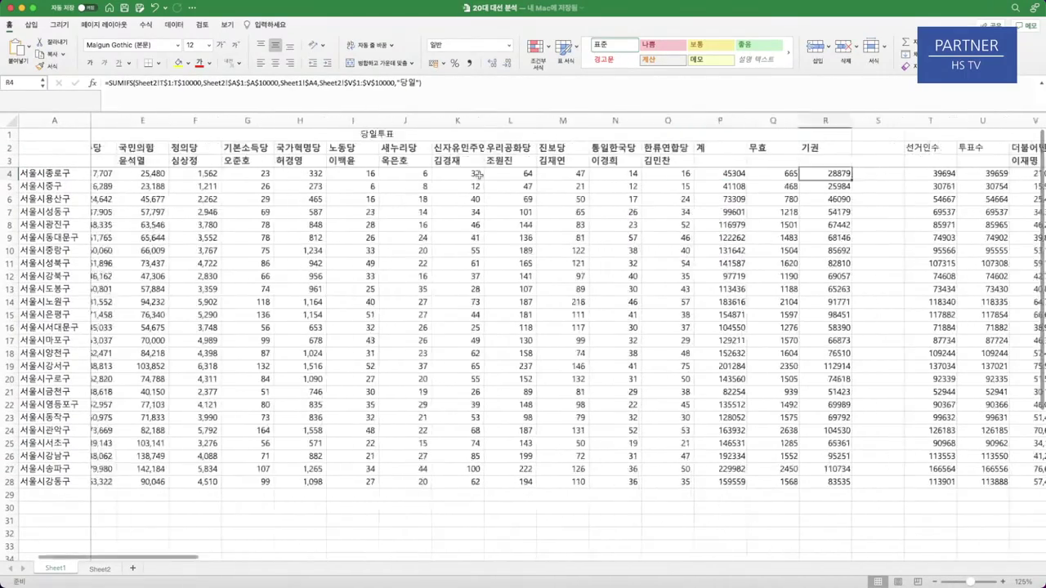
pyautogui.click(138, 174)
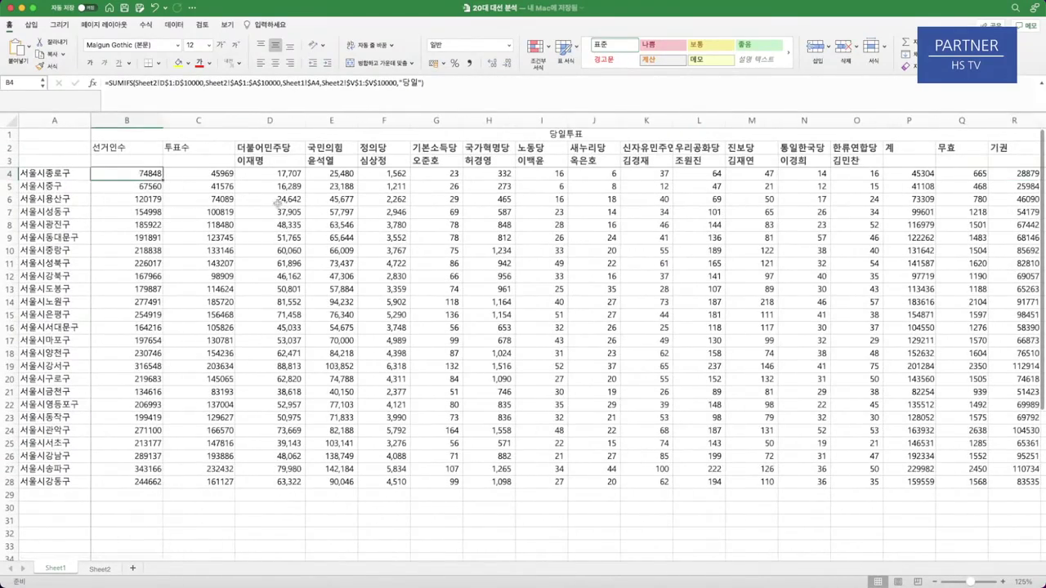
pyautogui.hscroll(5, 396, 207)
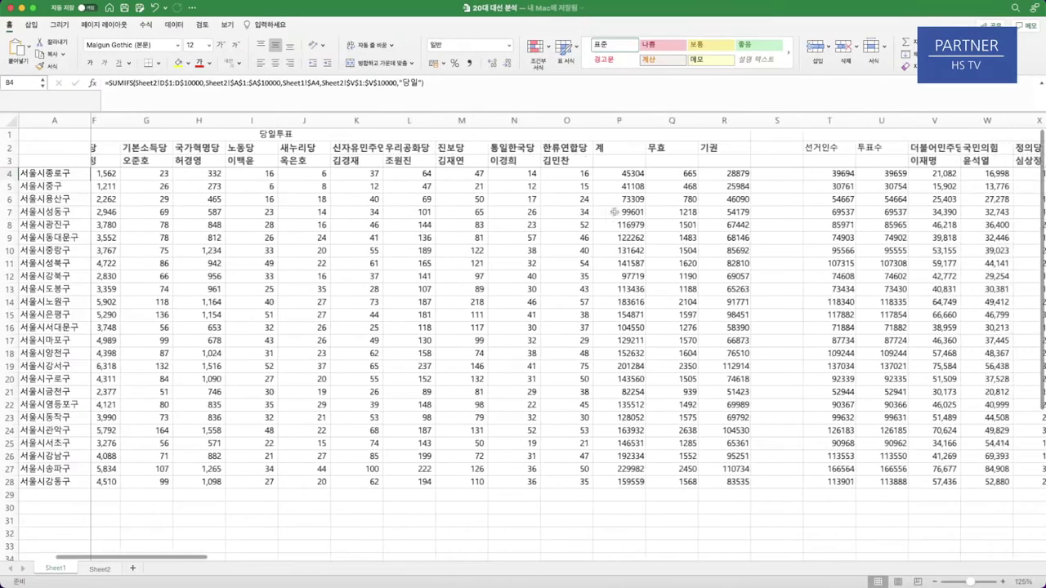
pyautogui.click(712, 171)
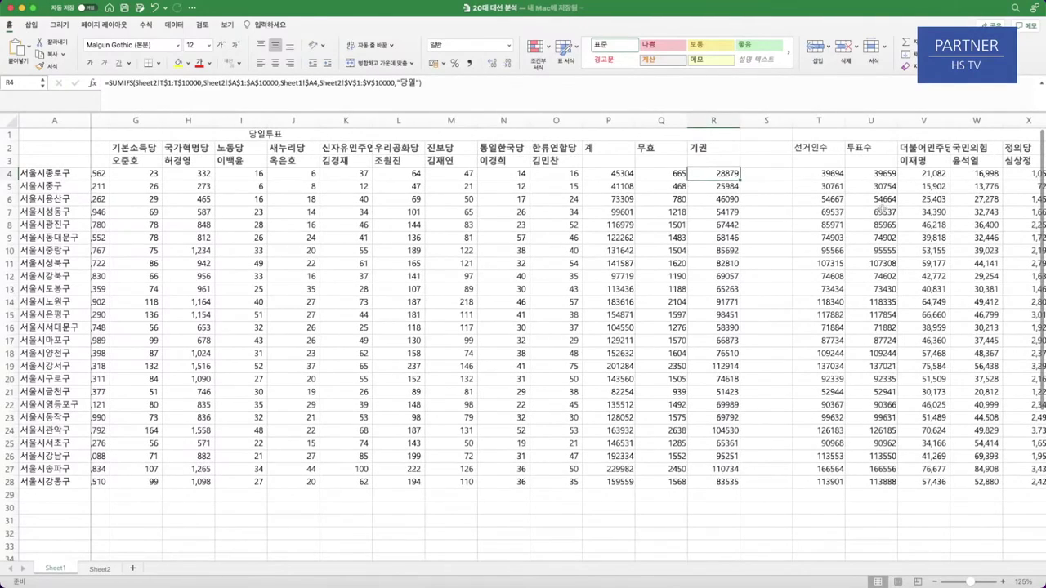
# - Move to the 관내사전 table and compare the 선거인수 in T4 with the 기권 in AJ4 for 서울시종로구
pyautogui.hscroll(2, 884, 211)
pyautogui.hscroll(10, 885, 211)
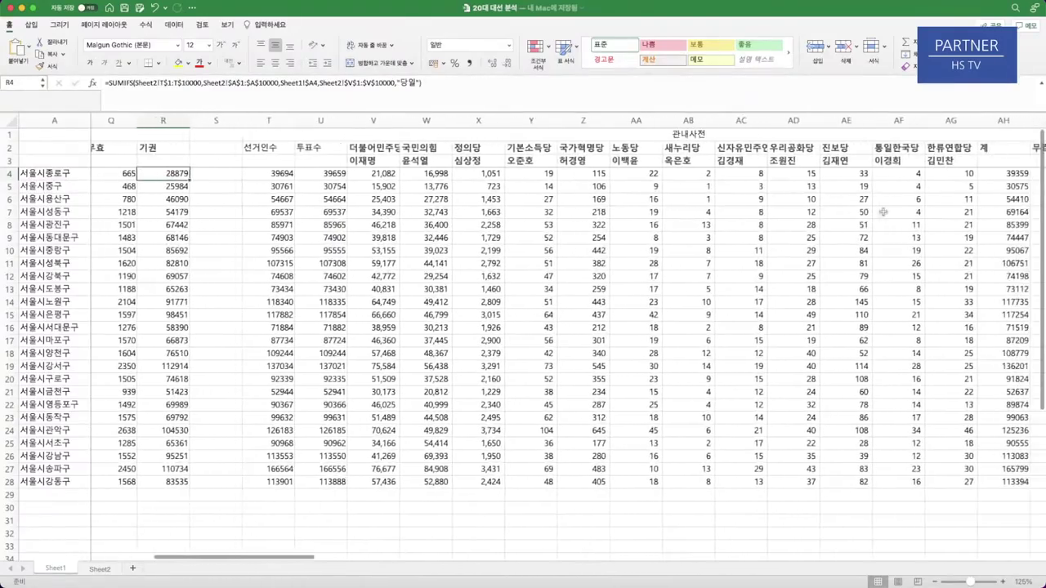
pyautogui.hscroll(-1, 883, 212)
pyautogui.hscroll(2, 566, 236)
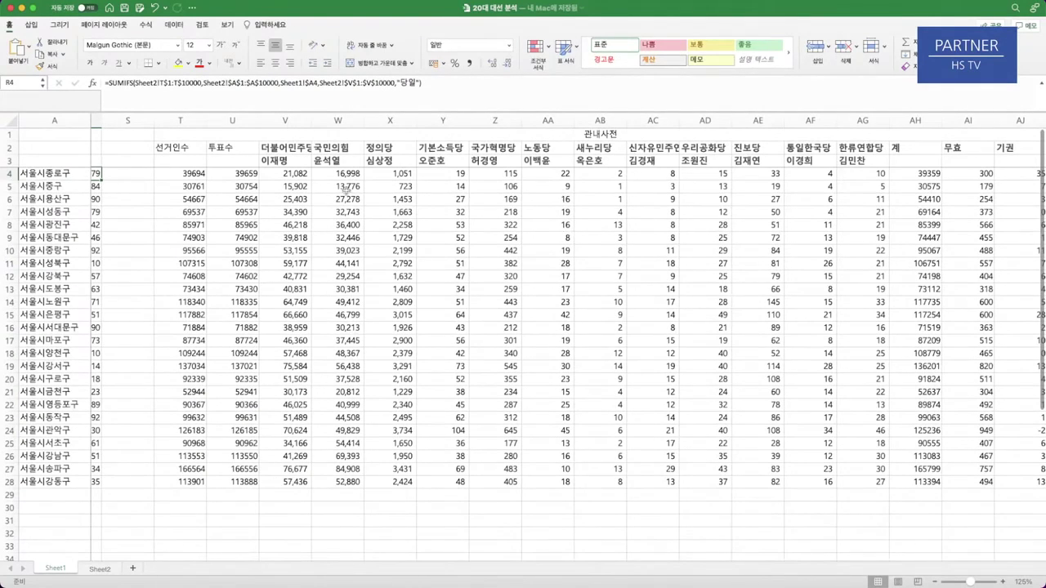
pyautogui.hscroll(2, 711, 192)
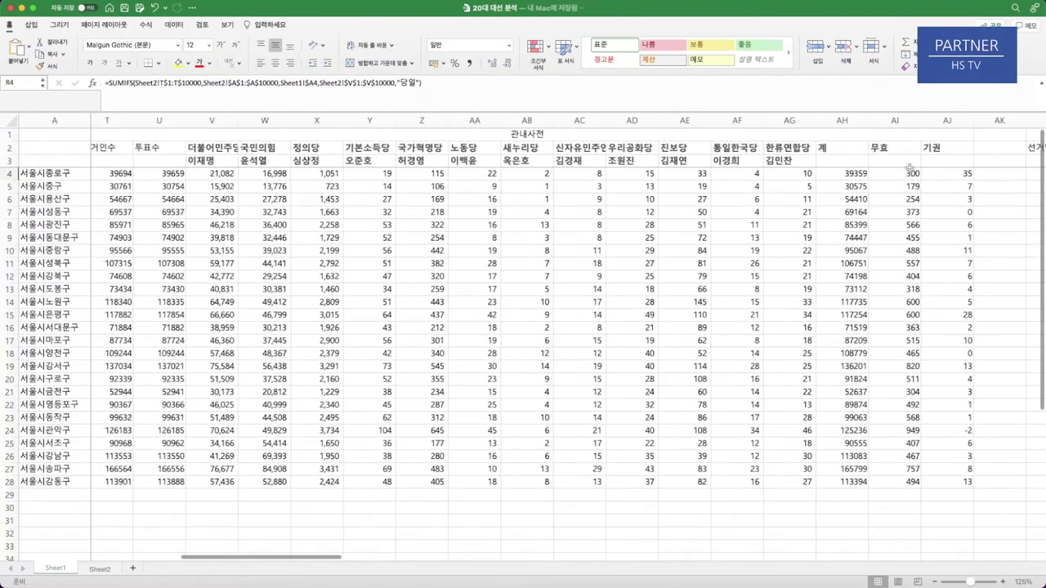
pyautogui.click(135, 173)
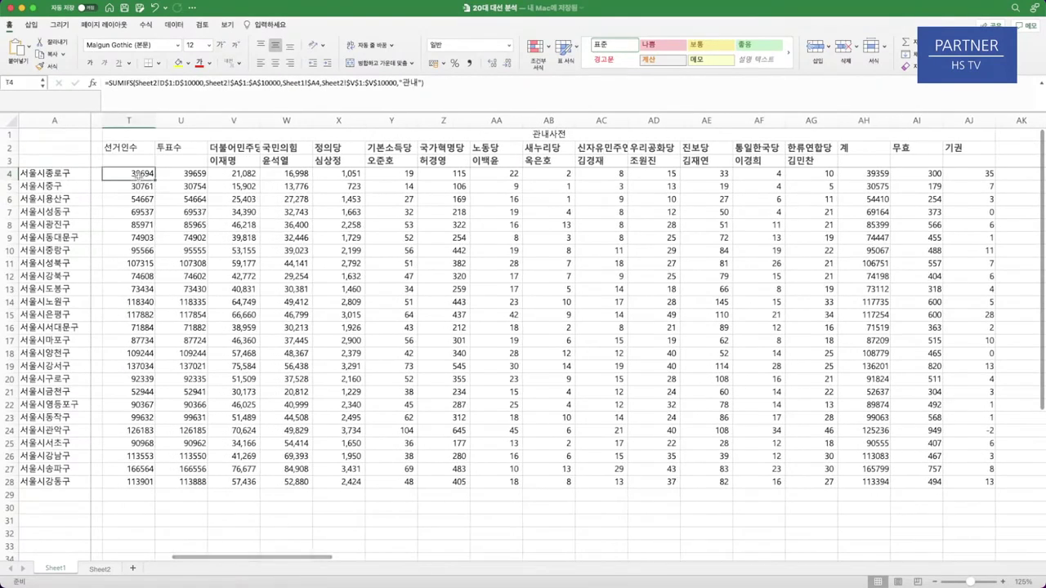
pyautogui.click(990, 175)
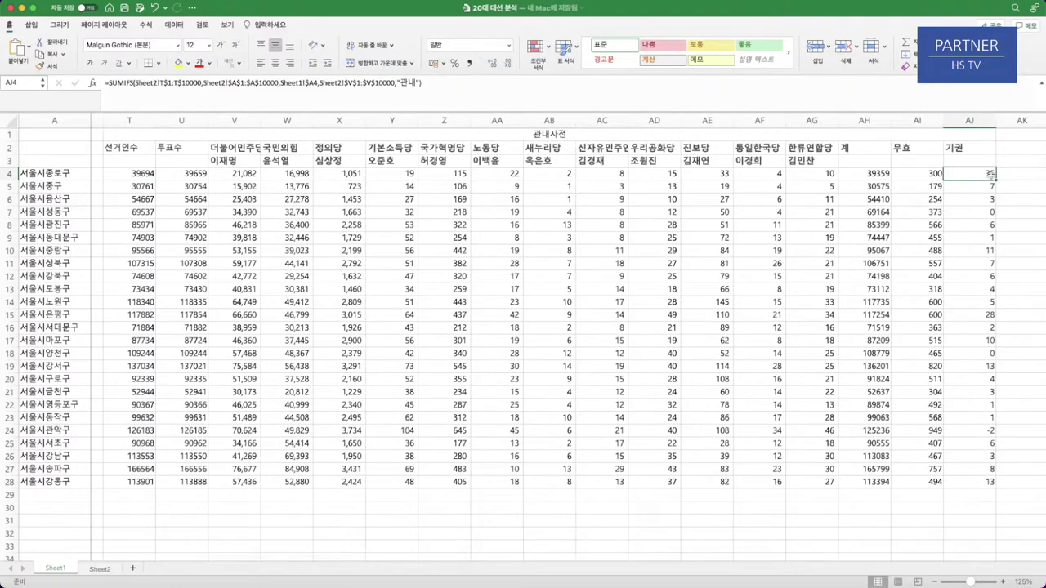
pyautogui.hscroll(-2, 374, 232)
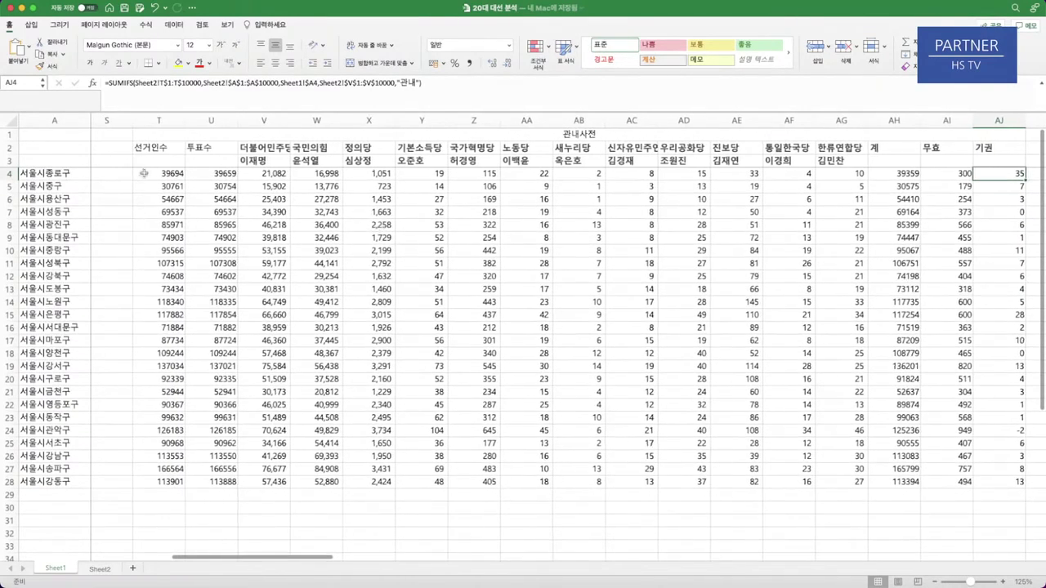
pyautogui.hscroll(-1, 144, 173)
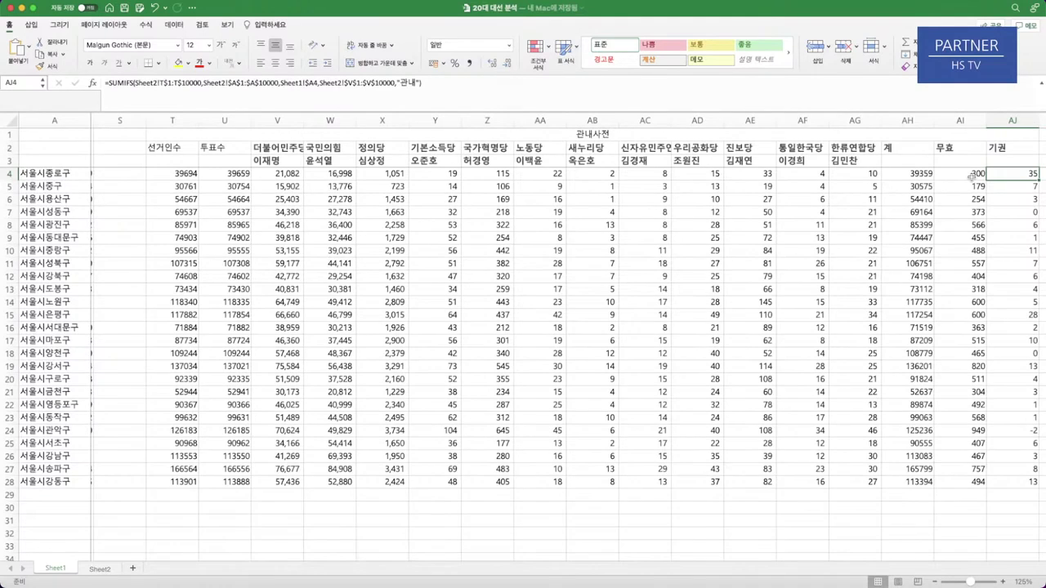
pyautogui.hscroll(2, 871, 221)
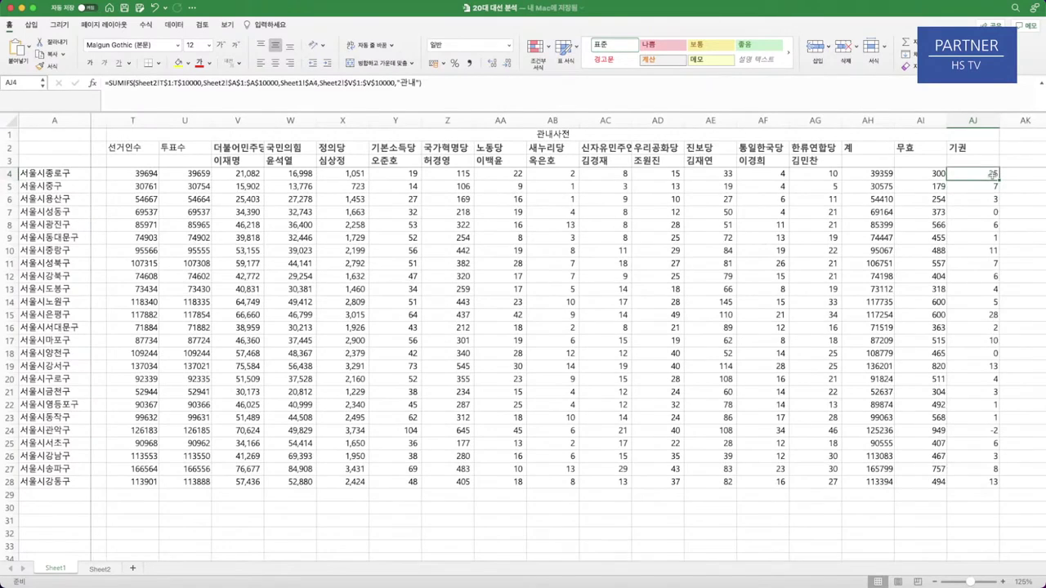
pyautogui.hscroll(1, 736, 180)
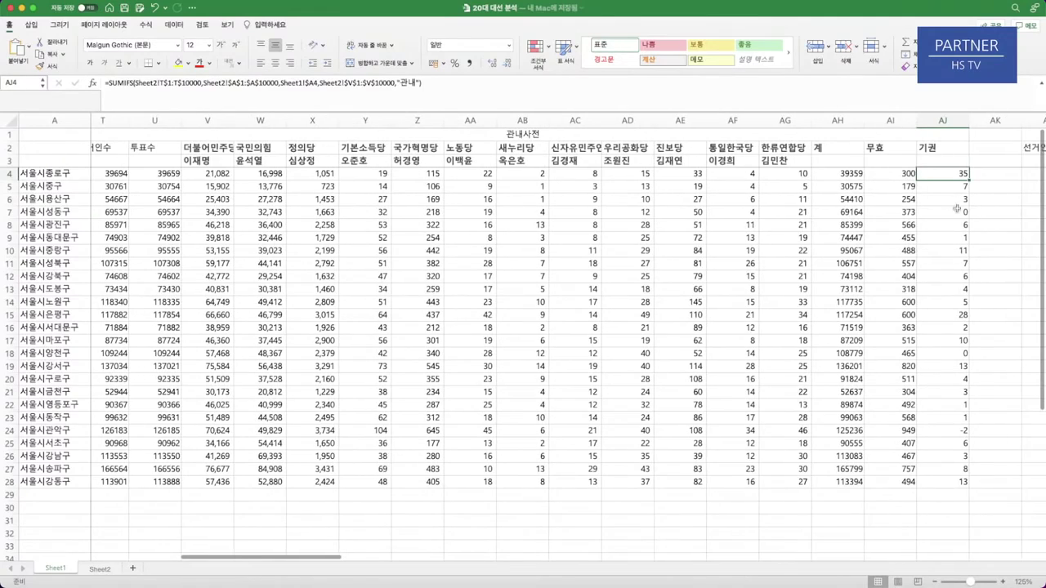
# - Inspect the 관내사전 기권 entries in column AJ for the districts from 서울시중구 down to 서울시중랑구
pyautogui.click(961, 186)
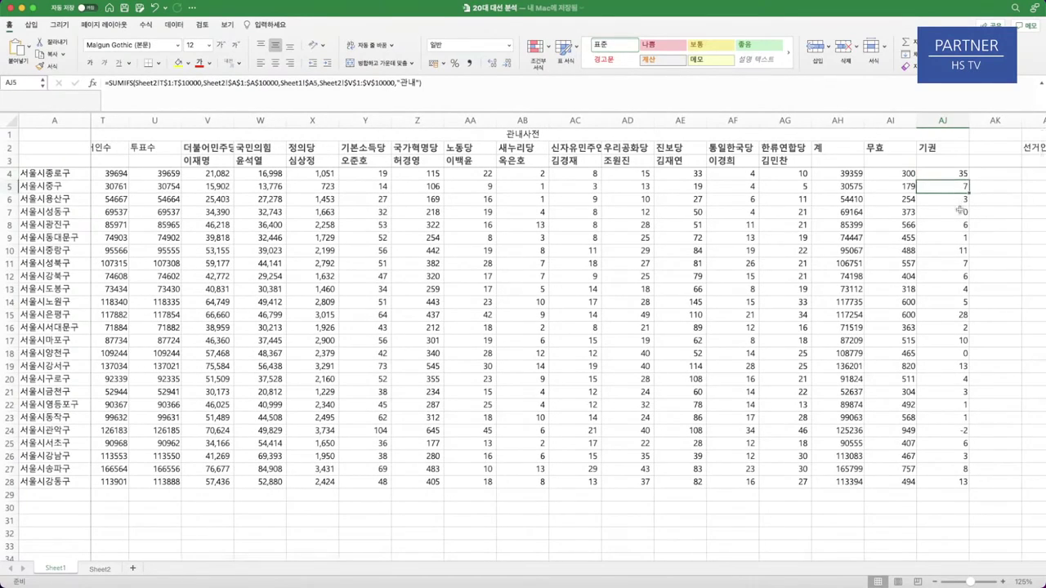
pyautogui.click(960, 202)
pyautogui.click(962, 227)
pyautogui.click(965, 237)
pyautogui.click(965, 250)
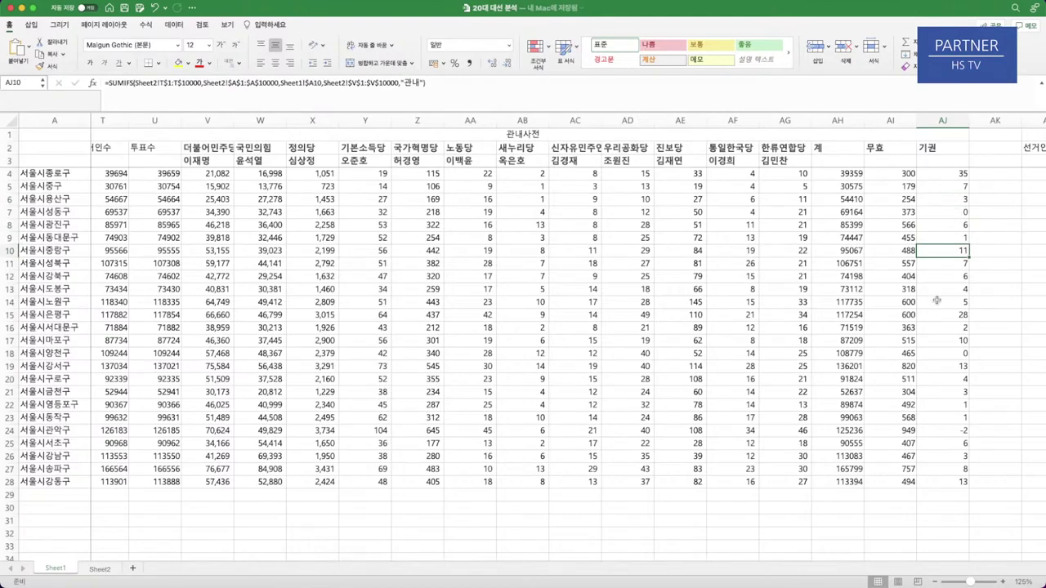
# - Check the 관내사전 기권 in AJ24 for 서울시관악구 and select its row figures from 무효 back to 선거인수, T24:AI24
pyautogui.click(955, 431)
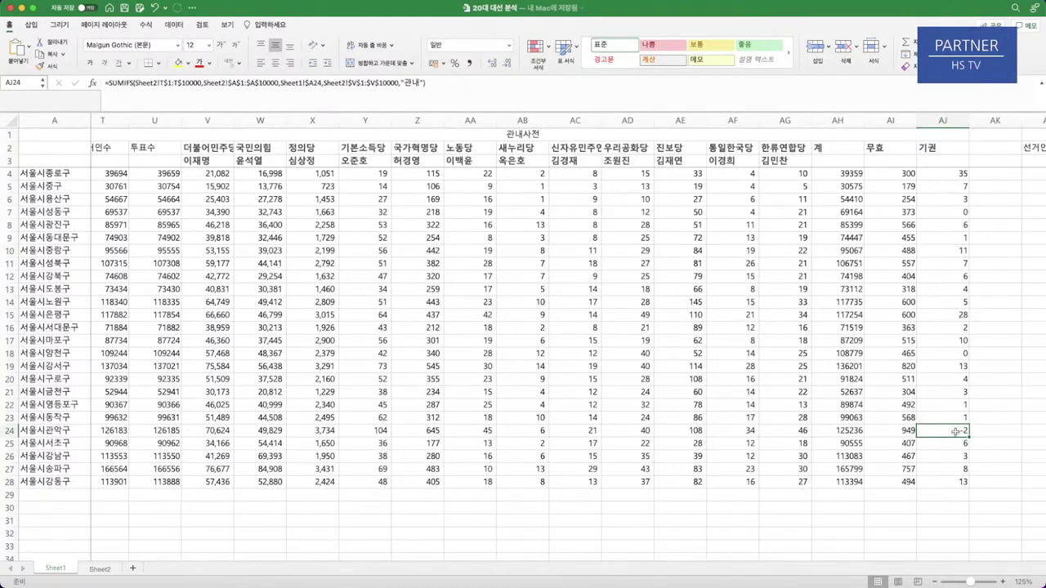
pyautogui.hscroll(-5, 955, 432)
pyautogui.hscroll(3, 956, 431)
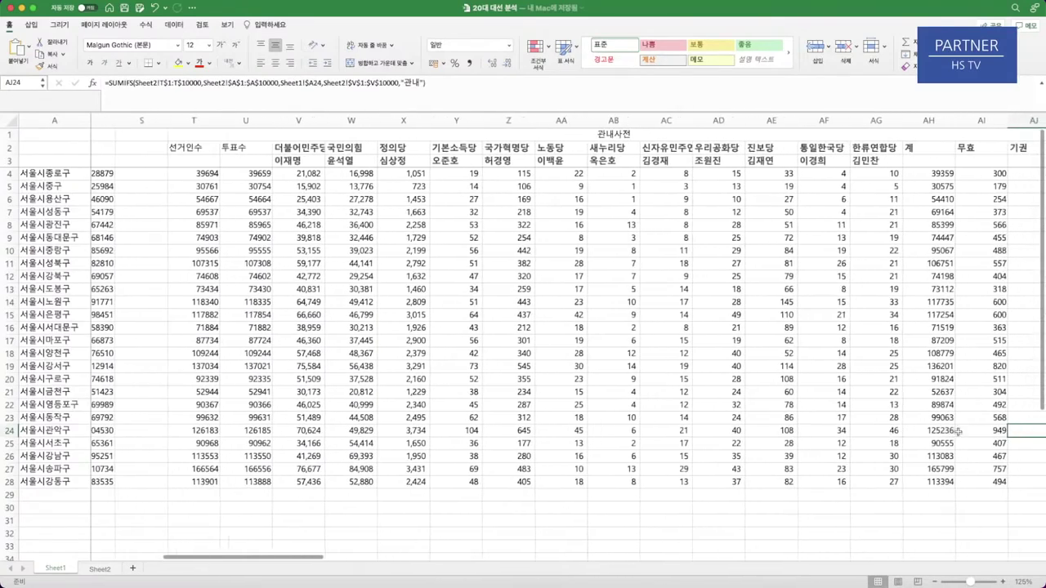
pyautogui.hscroll(2, 957, 431)
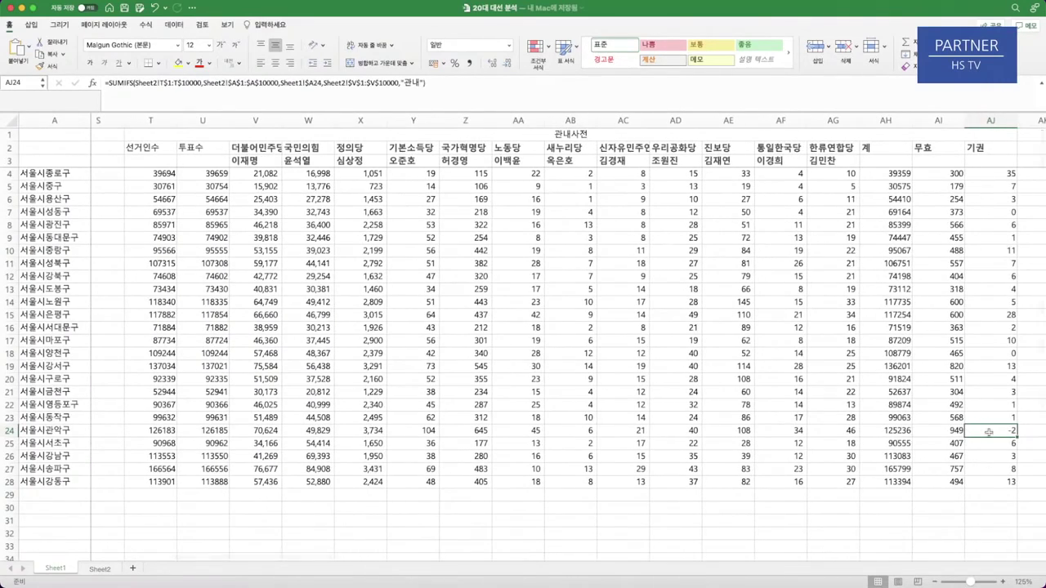
pyautogui.hscroll(1, 985, 432)
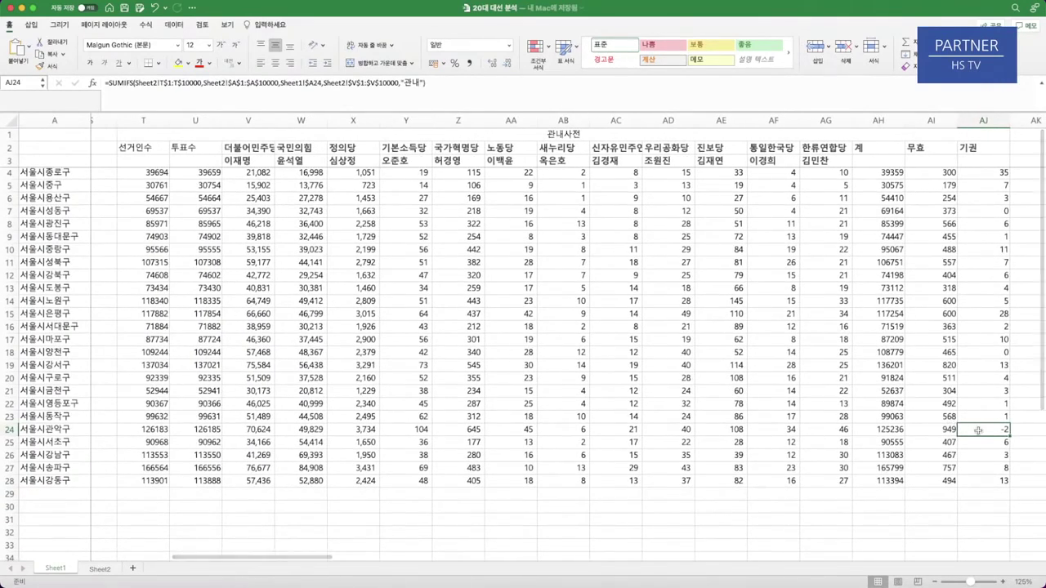
pyautogui.scroll(1, 425, 403)
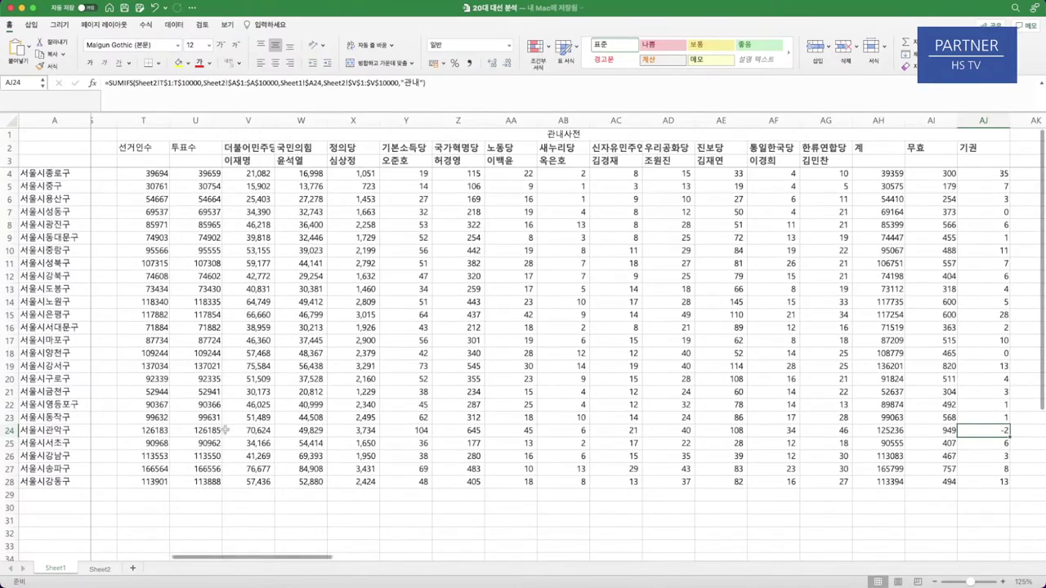
pyautogui.click(950, 433)
pyautogui.moveTo(950, 433); pyautogui.dragTo(214, 431)
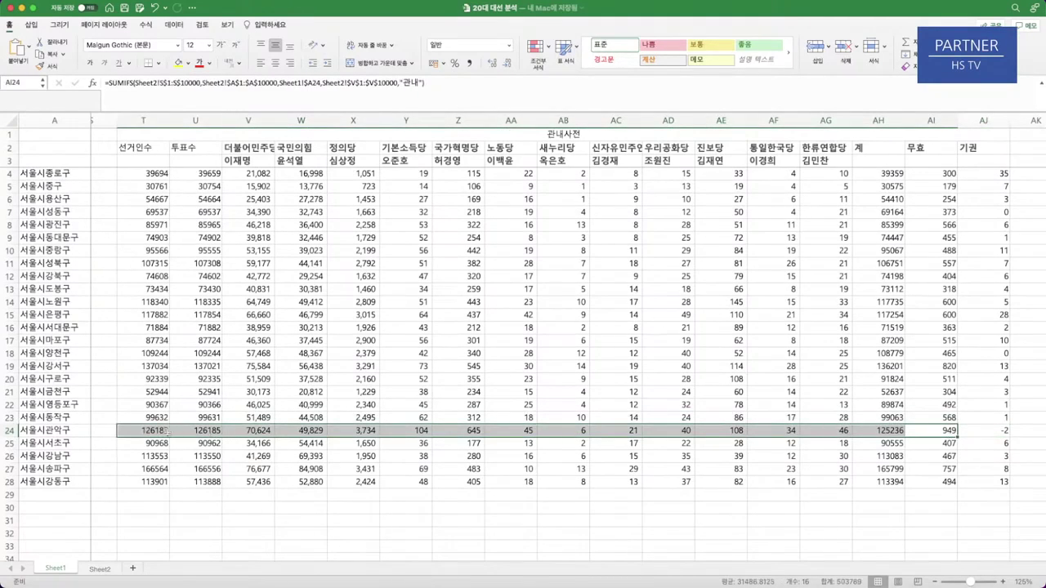
# - Compare the 선거인수 in T24, the 투표수 in U24 and the 기권 in AJ24 for 서울시관악구
pyautogui.click(156, 438)
pyautogui.click(155, 431)
pyautogui.hscroll(2, 151, 432)
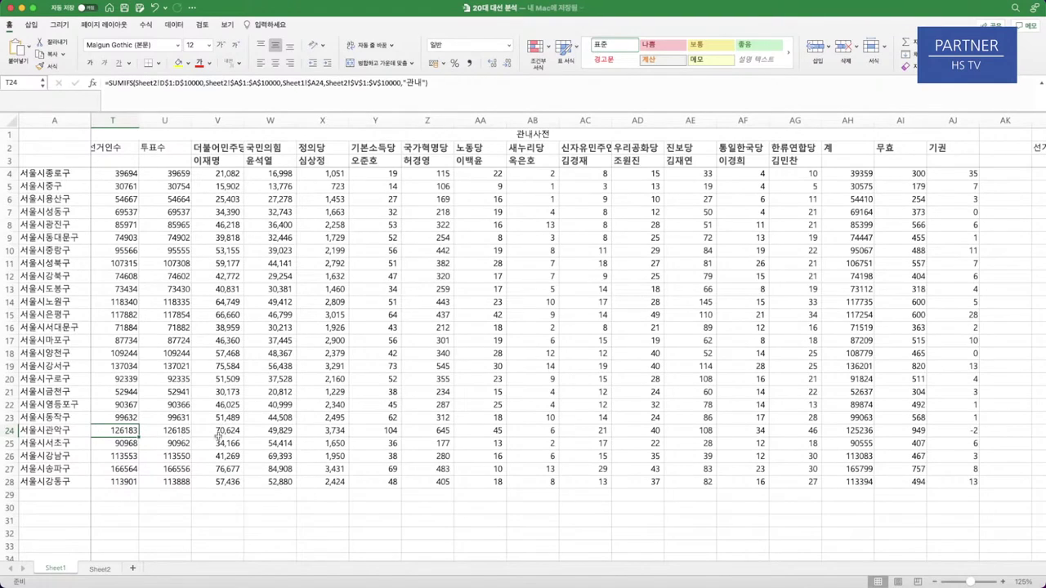
pyautogui.click(178, 433)
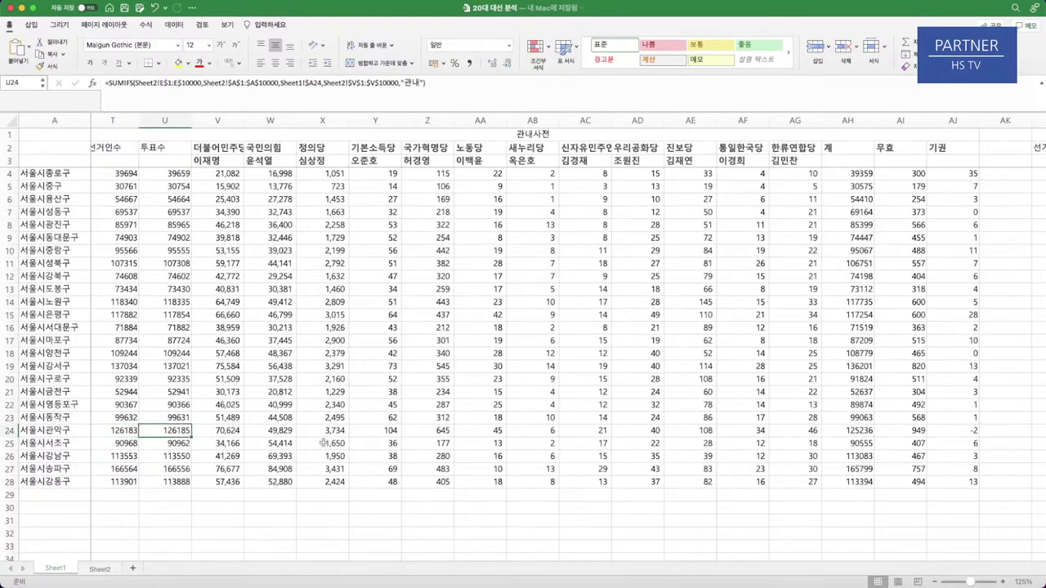
pyautogui.click(966, 432)
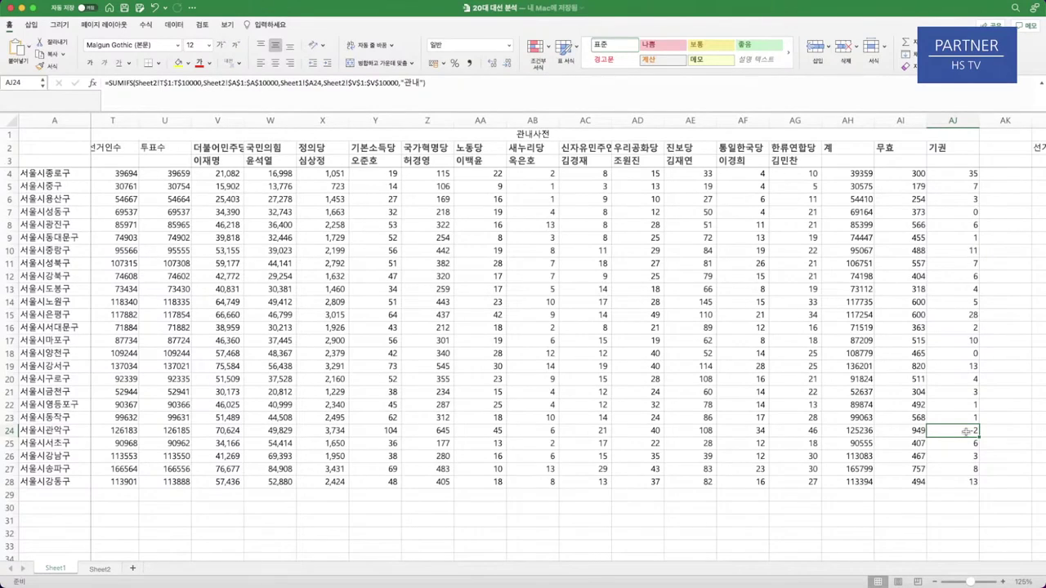
# - Return to the 서울시종로구 row and recheck its 관내사전 기권 in AJ4 against the 선거인수 in T4
pyautogui.hscroll(2, 966, 431)
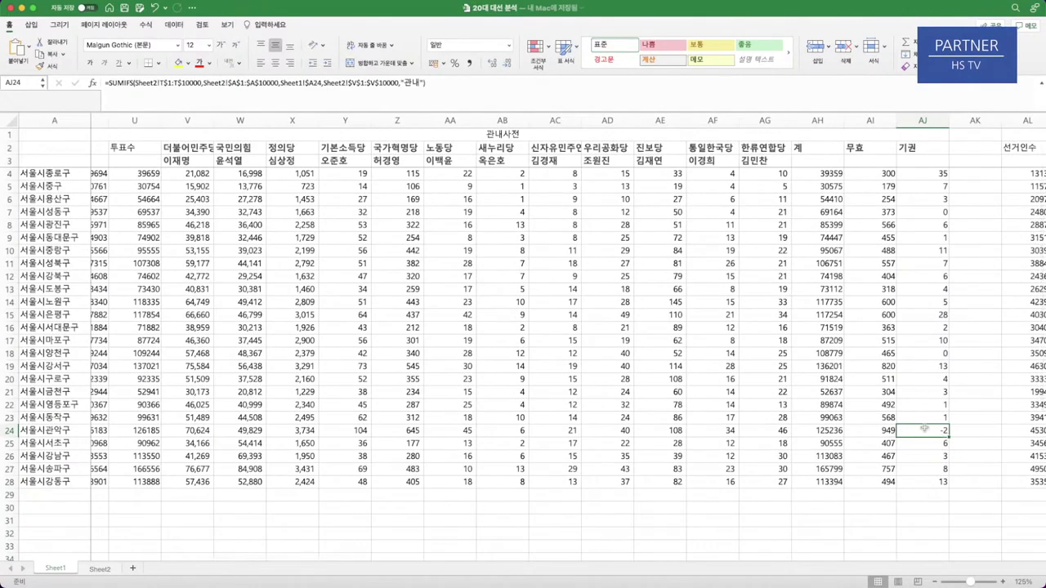
pyautogui.hscroll(1, 967, 427)
pyautogui.hscroll(3, 967, 427)
pyautogui.hscroll(-1, 918, 423)
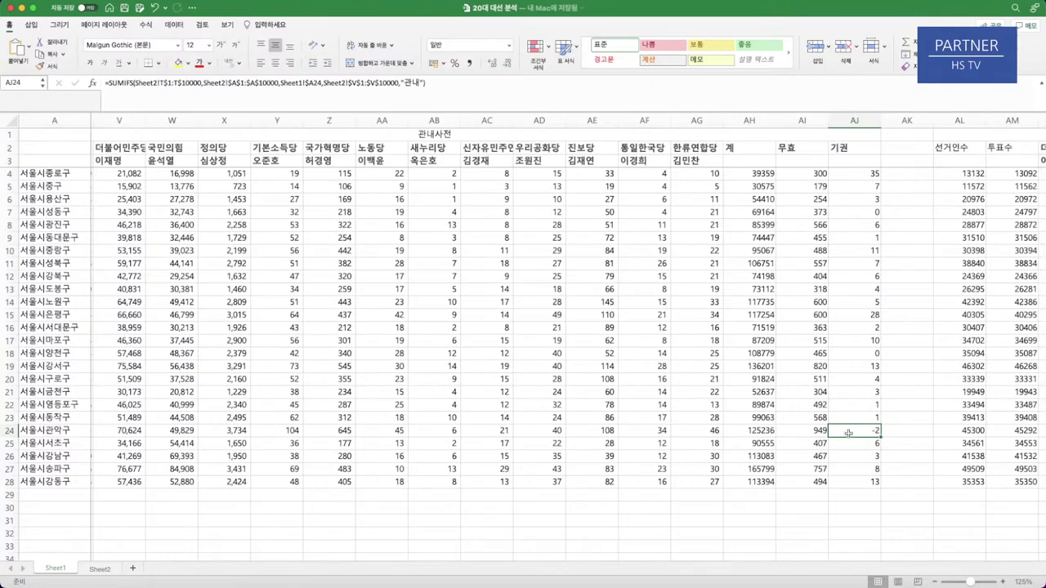
pyautogui.click(867, 176)
pyautogui.hscroll(-3, 163, 245)
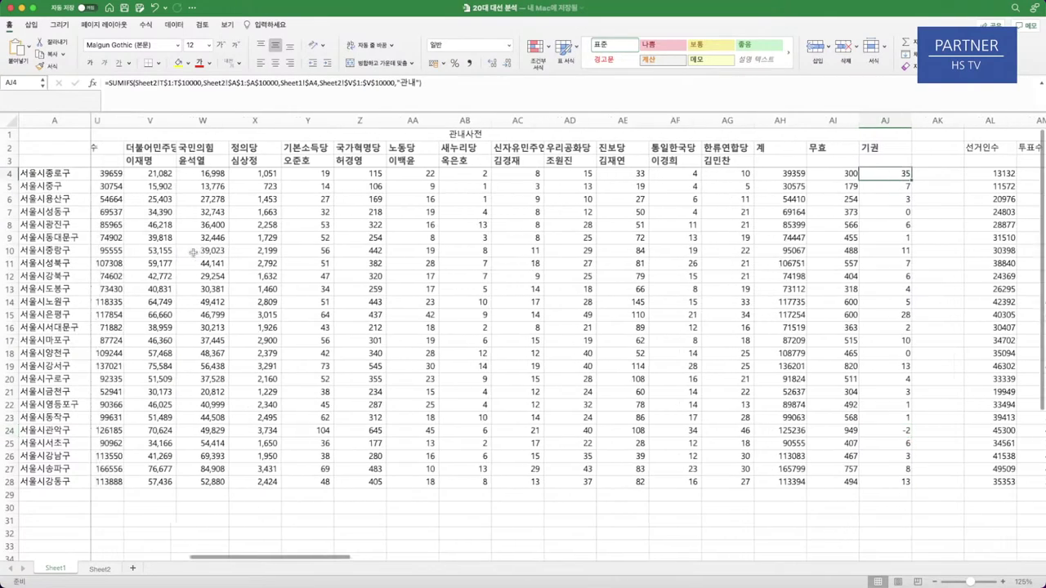
pyautogui.hscroll(-3, 193, 252)
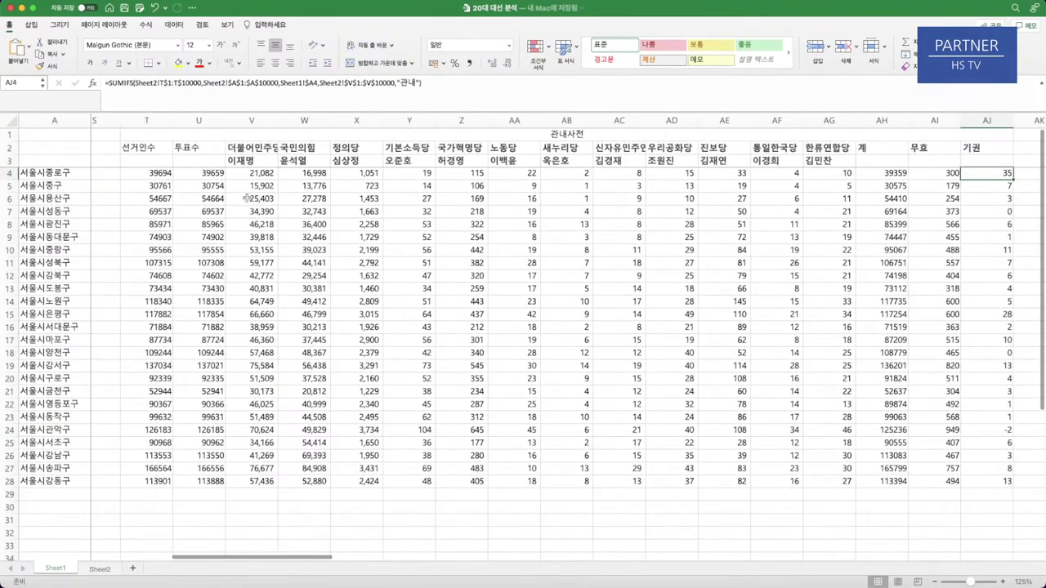
pyautogui.click(141, 176)
pyautogui.hscroll(2, 561, 254)
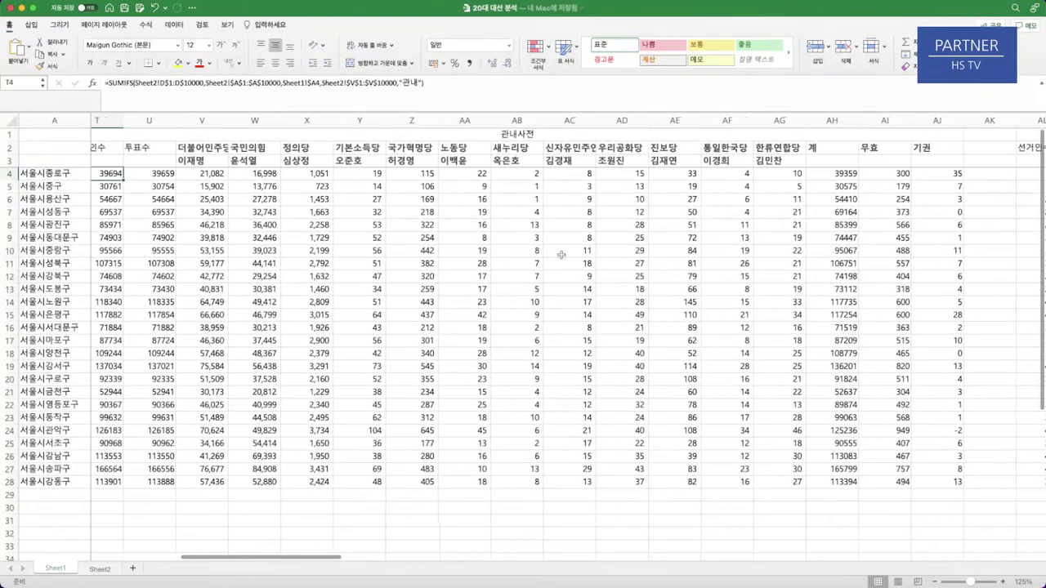
pyautogui.click(977, 174)
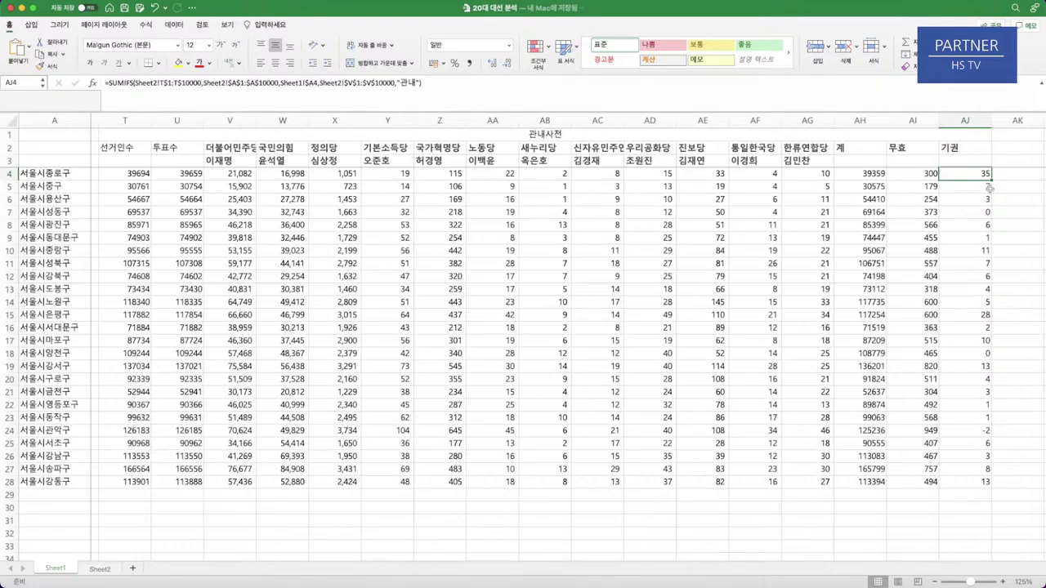
# - Review the 서울시은평구 row of the 관내사전 table from 선거인수 in T15 across to 기권 in AJ15
pyautogui.click(158, 315)
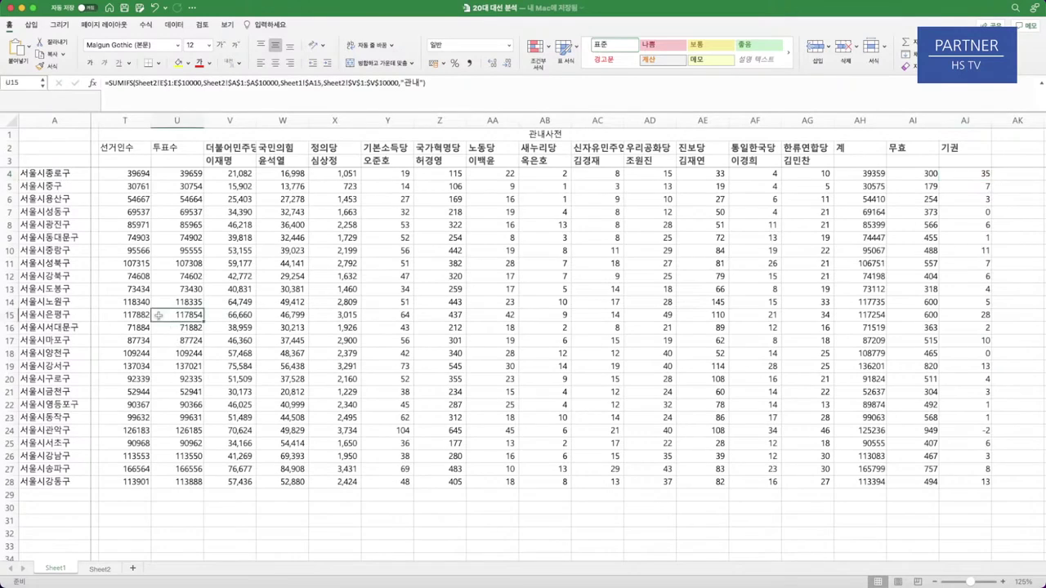
pyautogui.moveTo(131, 315); pyautogui.dragTo(972, 317)
pyautogui.click(978, 317)
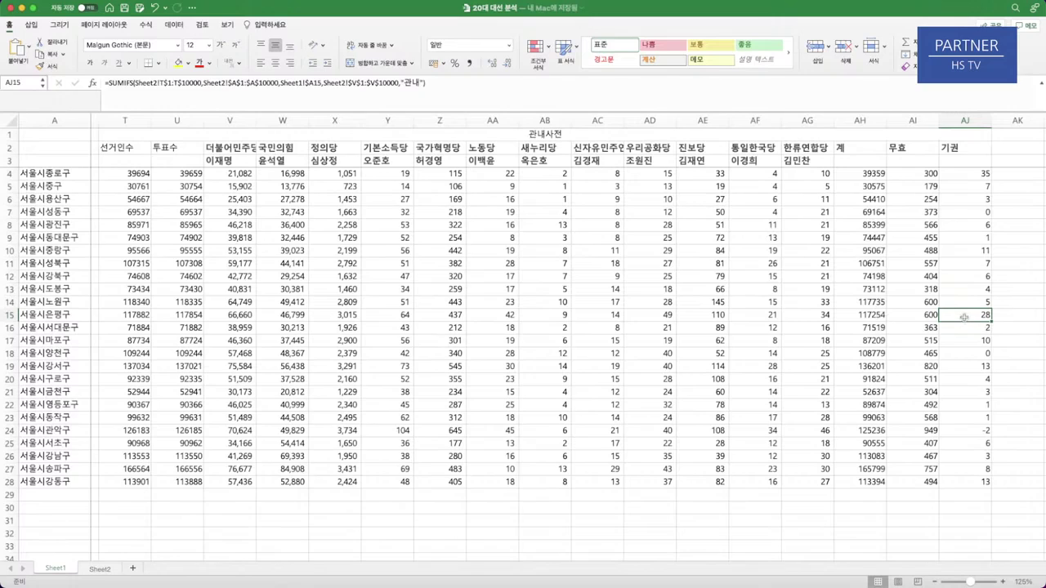
# - Compare the 관내사전 기권 entries of 서울시종로구 in AJ4, 서울시성동구 in AJ7 and 서울시관악구 in AJ24
pyautogui.hscroll(1, 981, 222)
pyautogui.click(983, 175)
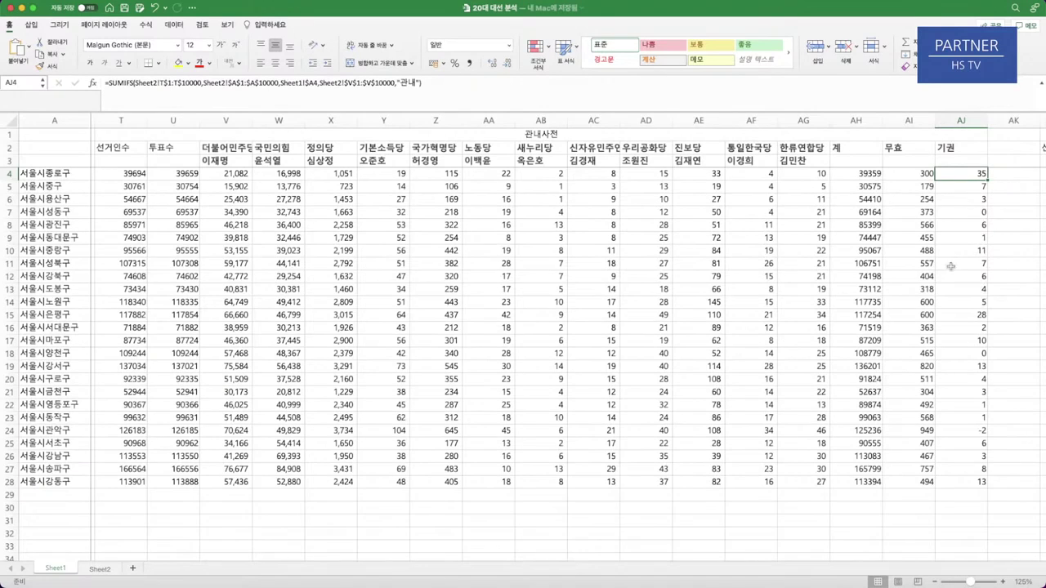
pyautogui.click(977, 213)
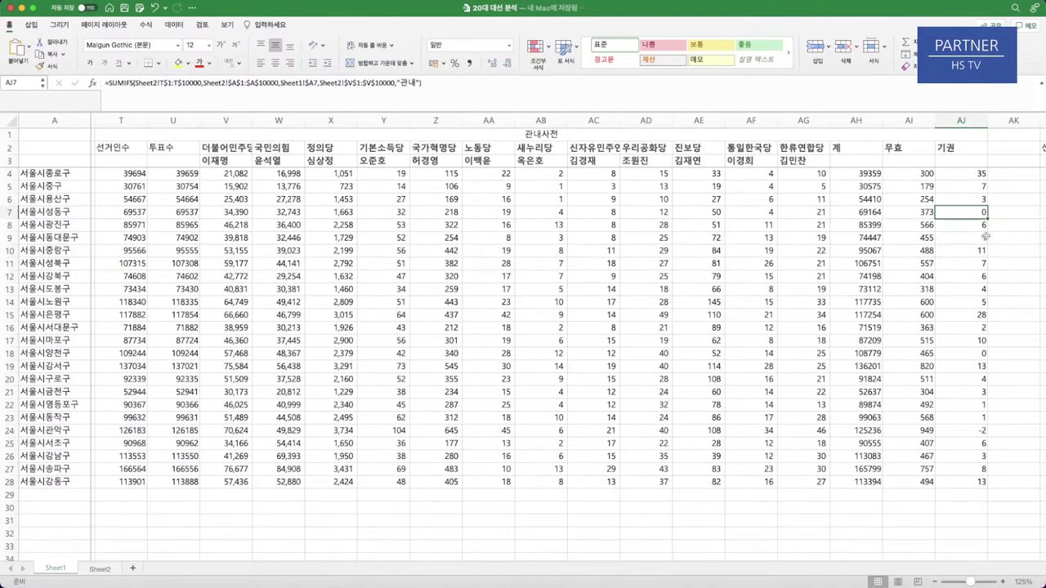
pyautogui.click(975, 175)
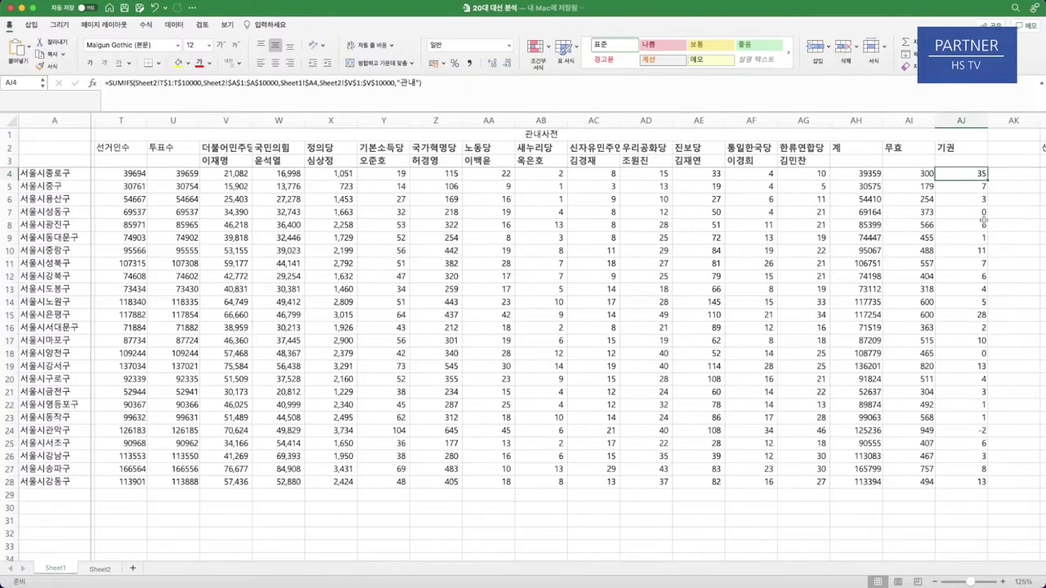
pyautogui.click(977, 433)
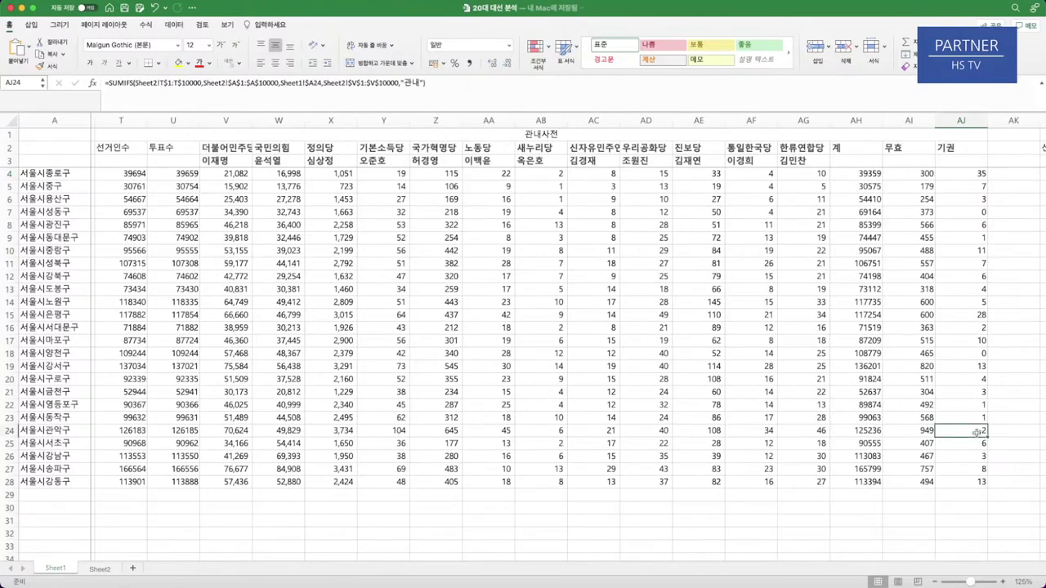
# - Examine the 관내사전 figures of the 서울시관악구 row from 선거인수 in T24 across to 기권 in AJ24
pyautogui.hscroll(2, 643, 450)
pyautogui.hscroll(2, 643, 450)
pyautogui.hscroll(-1, 520, 433)
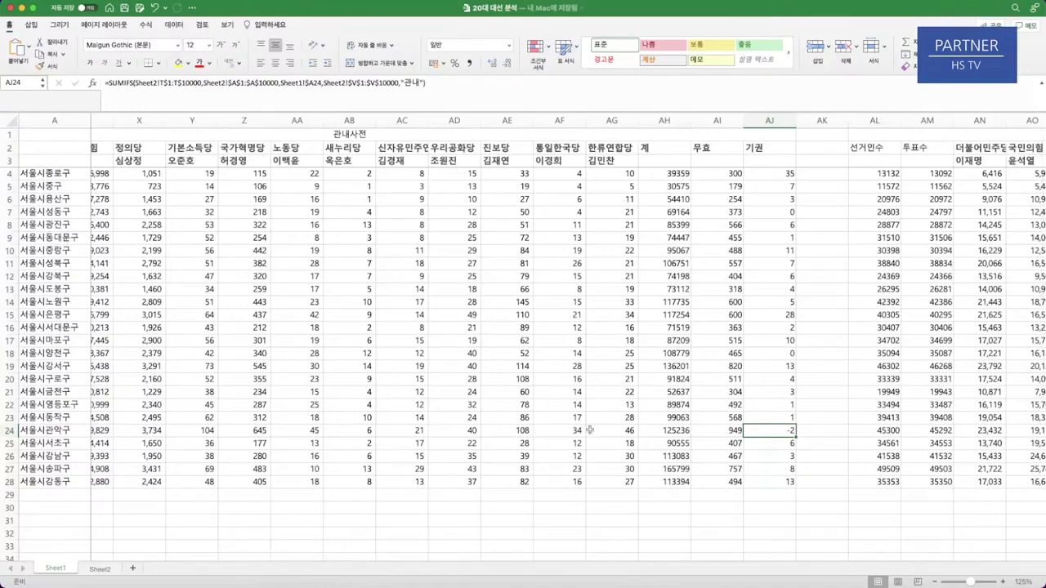
pyautogui.hscroll(5, 675, 429)
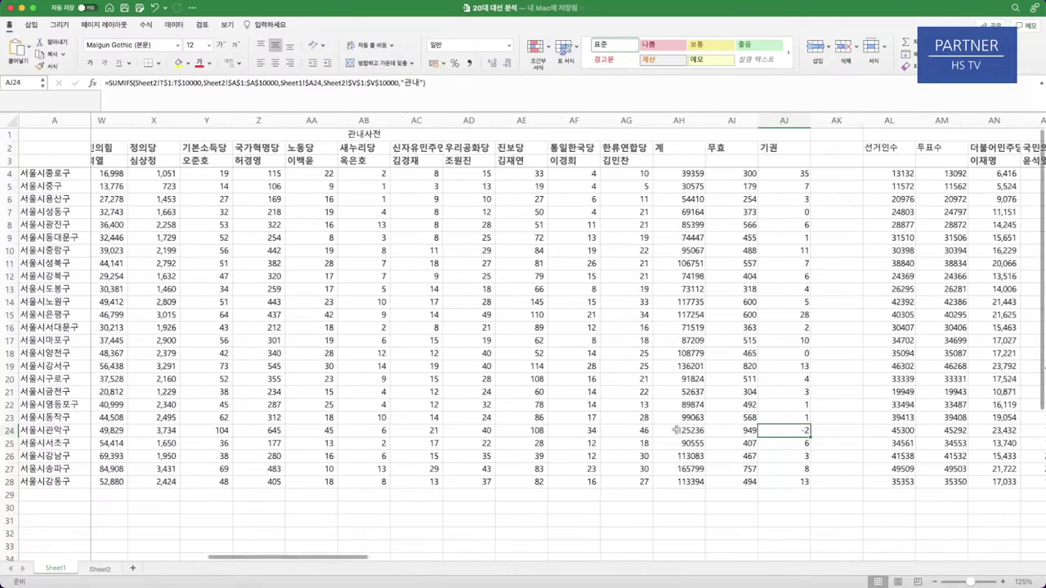
pyautogui.hscroll(3, 667, 430)
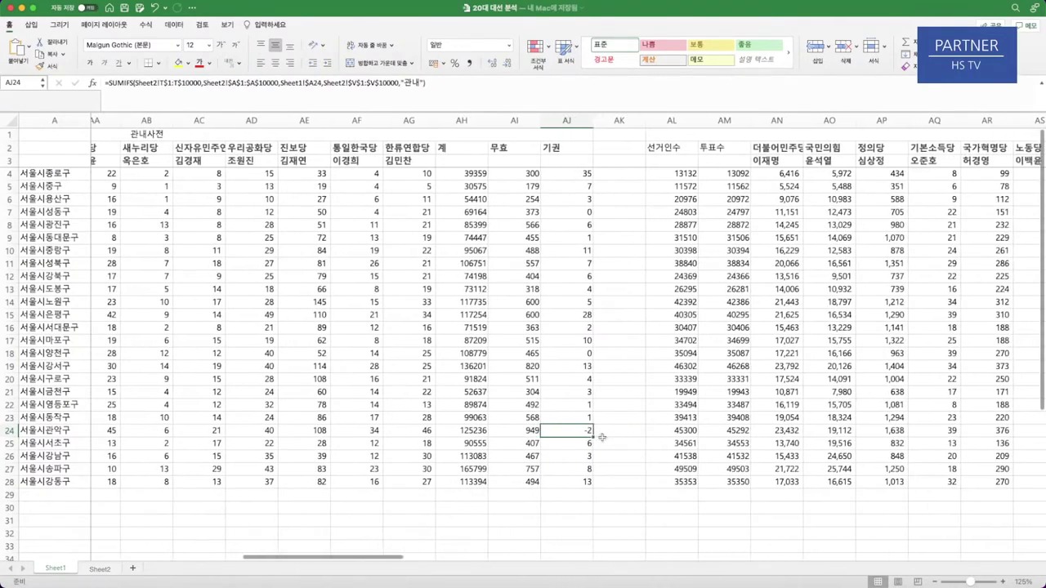
pyautogui.hscroll(-8, 592, 431)
pyautogui.hscroll(-3, 592, 431)
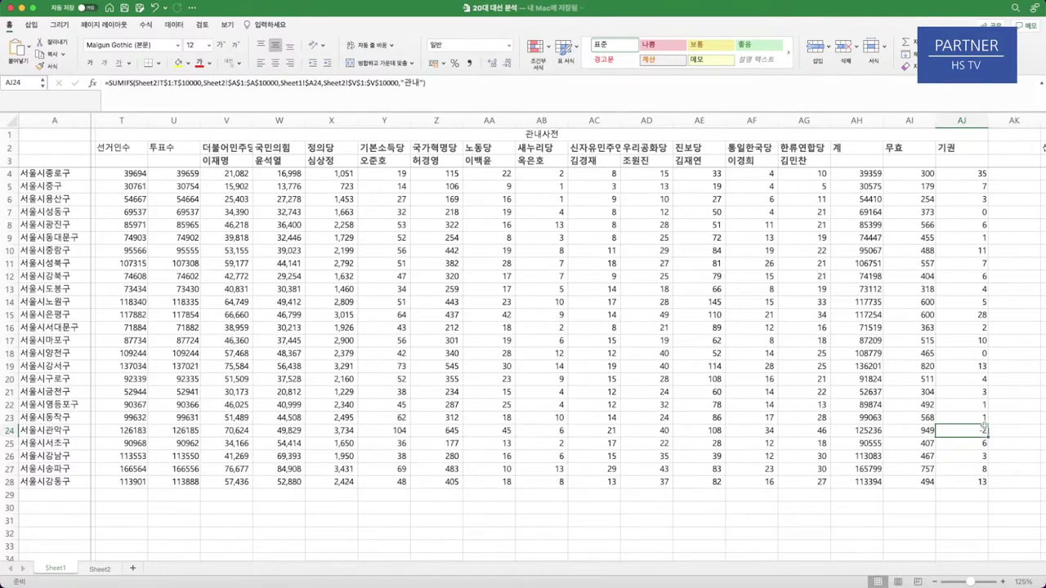
pyautogui.hscroll(3, 985, 427)
pyautogui.hscroll(1, 989, 425)
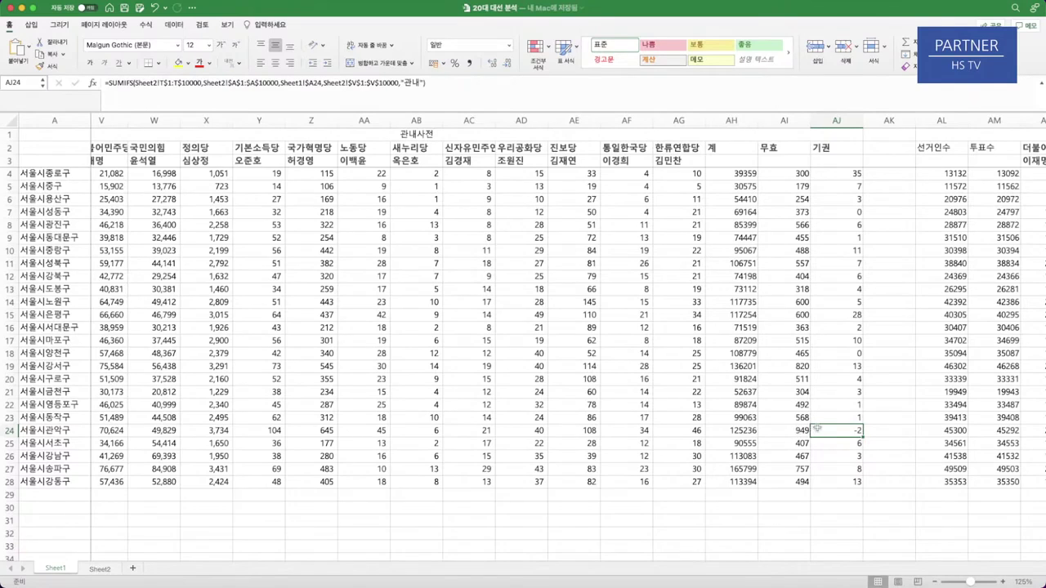
pyautogui.hscroll(2, 817, 428)
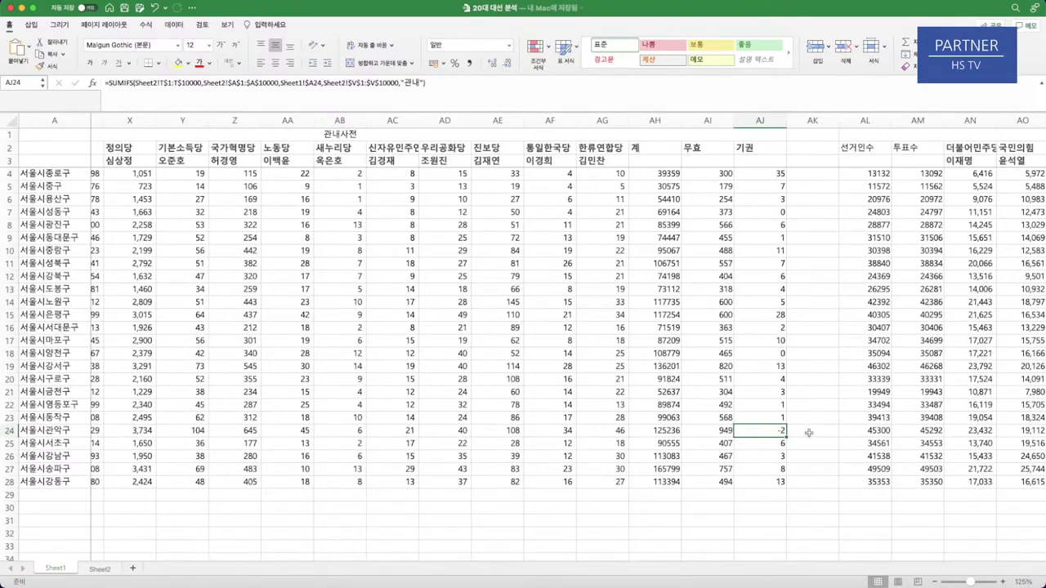
# - Review the 관외사전 table for all Seoul districts from 선거인수 in column AL across to 계 in column AZ
pyautogui.hscroll(5, 808, 433)
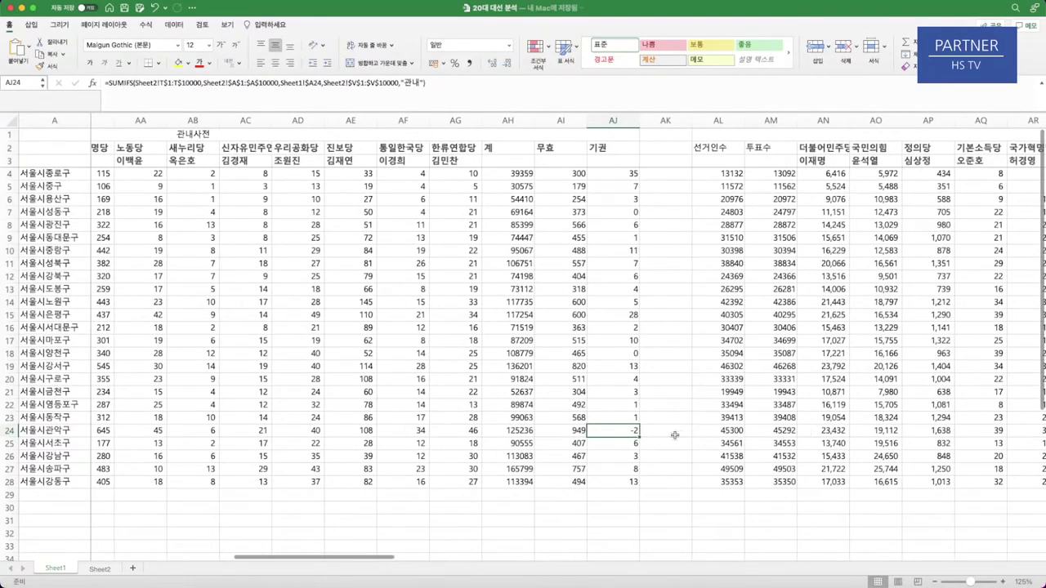
pyautogui.hscroll(4, 674, 436)
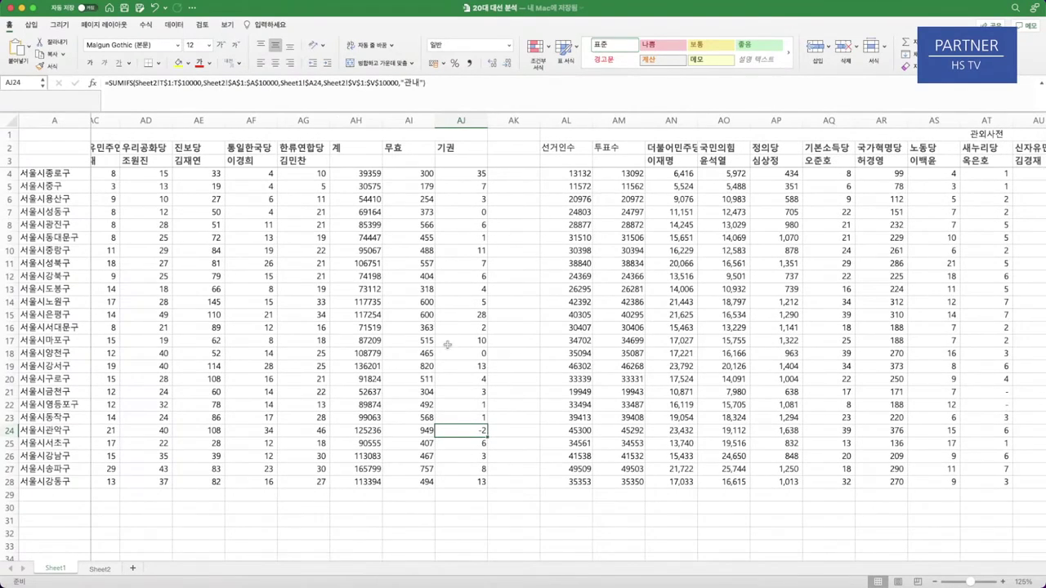
pyautogui.hscroll(4, 661, 273)
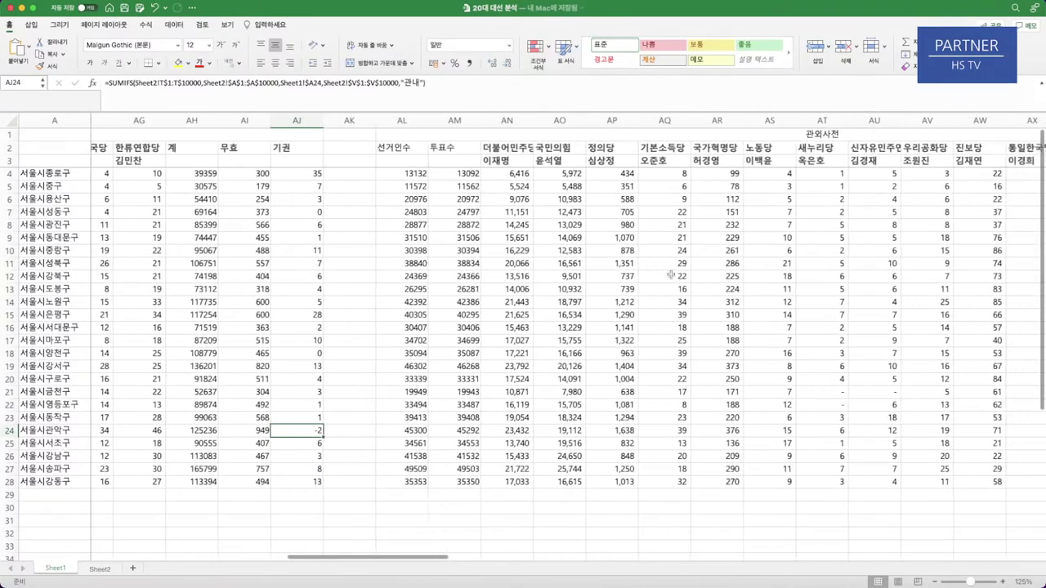
pyautogui.hscroll(2, 670, 275)
pyautogui.hscroll(2, 671, 275)
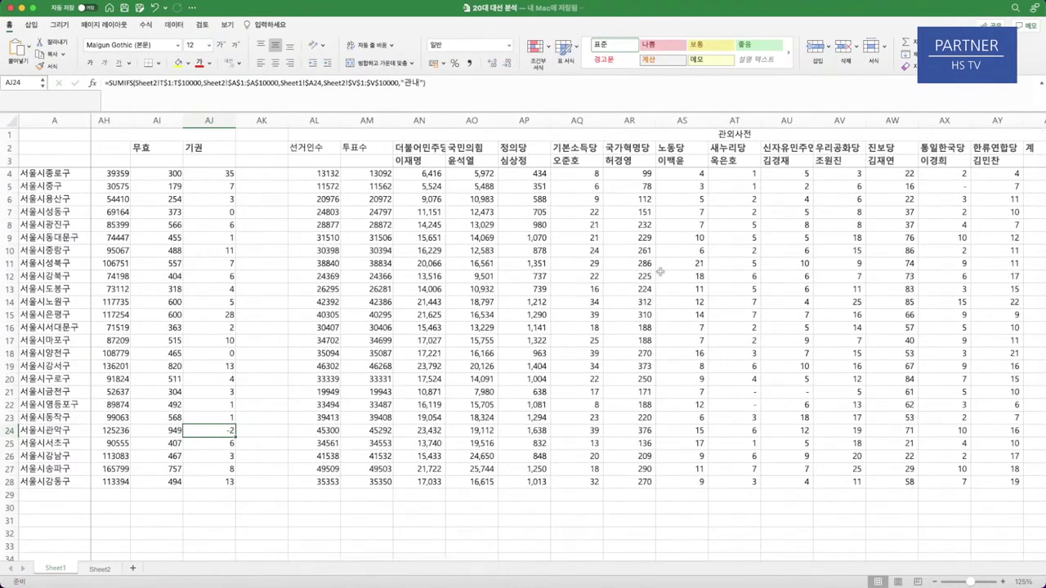
pyautogui.hscroll(-1, 451, 231)
pyautogui.hscroll(2, 451, 231)
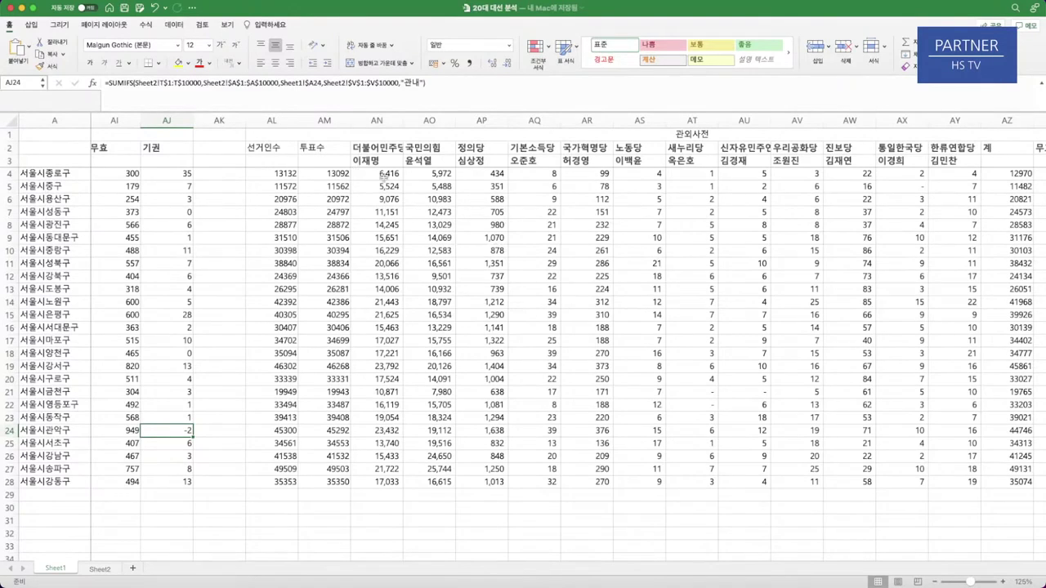
# - Compare the candidates' votes in the 관내사전 table with those in the 관외사전 table
pyautogui.hscroll(-10, 349, 186)
pyautogui.hscroll(-3, 349, 187)
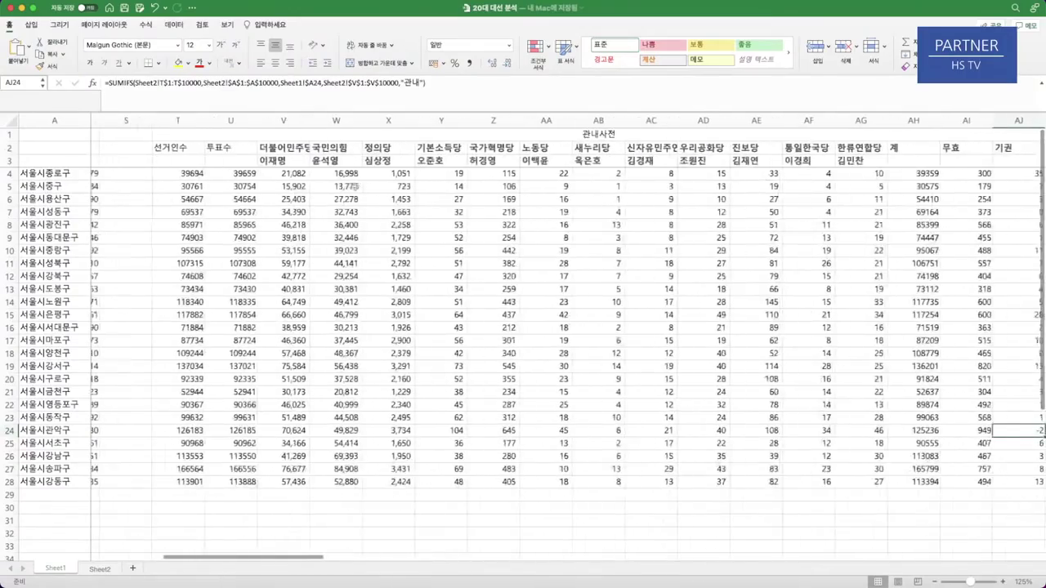
pyautogui.hscroll(10, 347, 187)
pyautogui.hscroll(5, 348, 187)
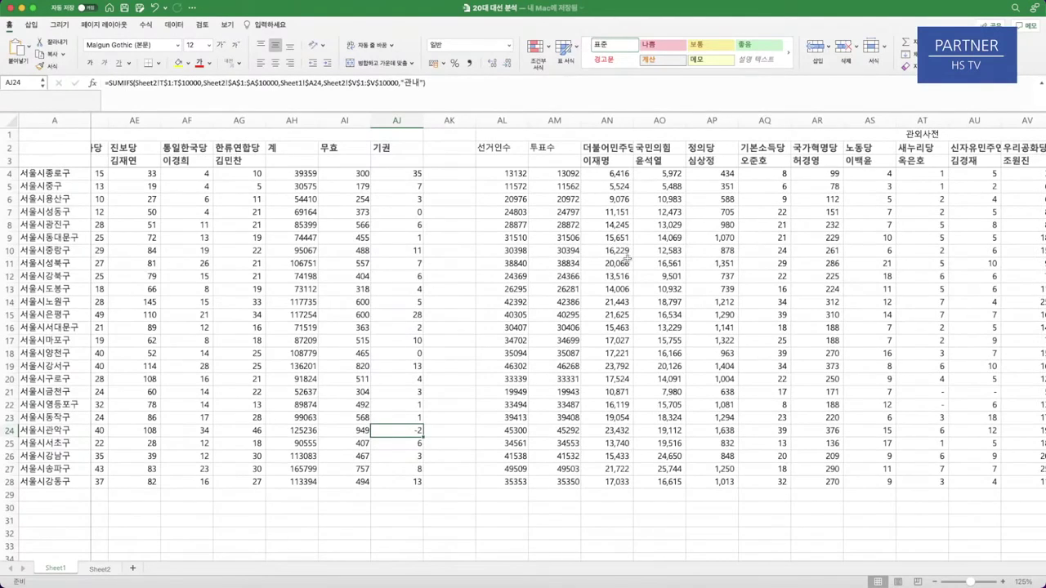
pyautogui.hscroll(1, 627, 259)
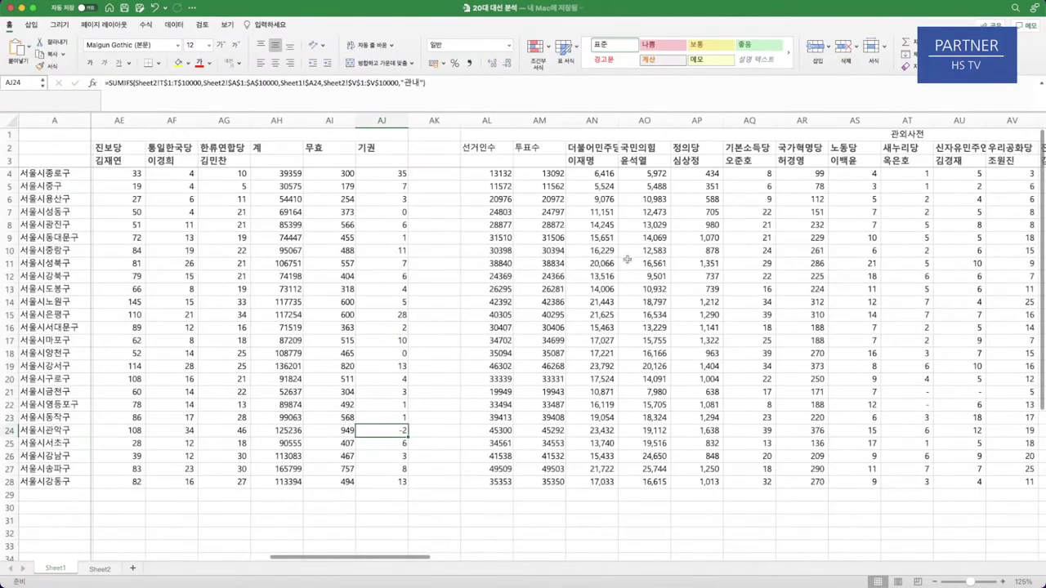
pyautogui.hscroll(1, 624, 257)
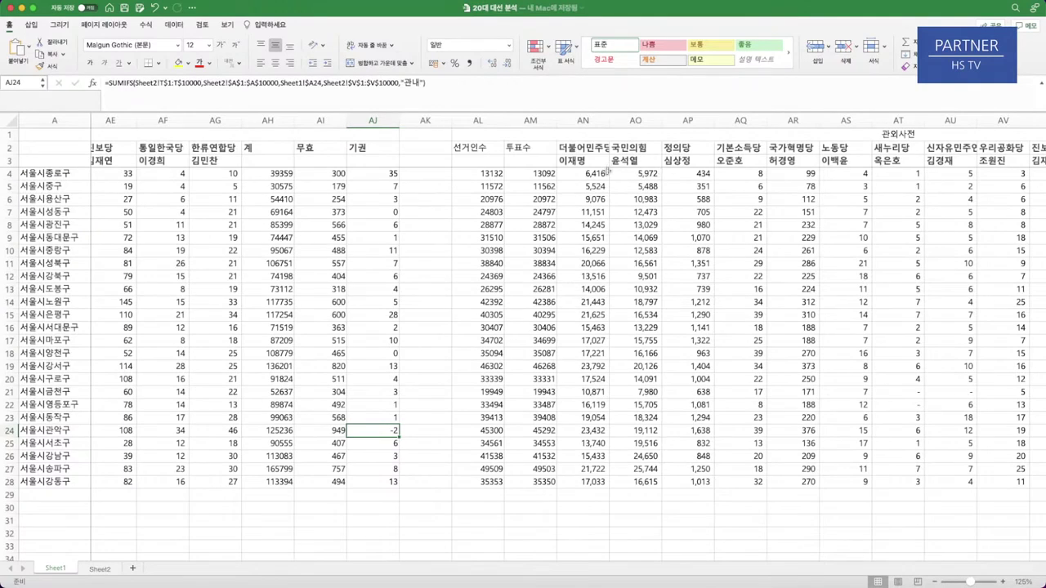
# - Inspect the 더불어민주당 관외사전 votes of 서울시종로구 in AN4 alongside the 선거인수 and 투표수 columns
pyautogui.click(580, 173)
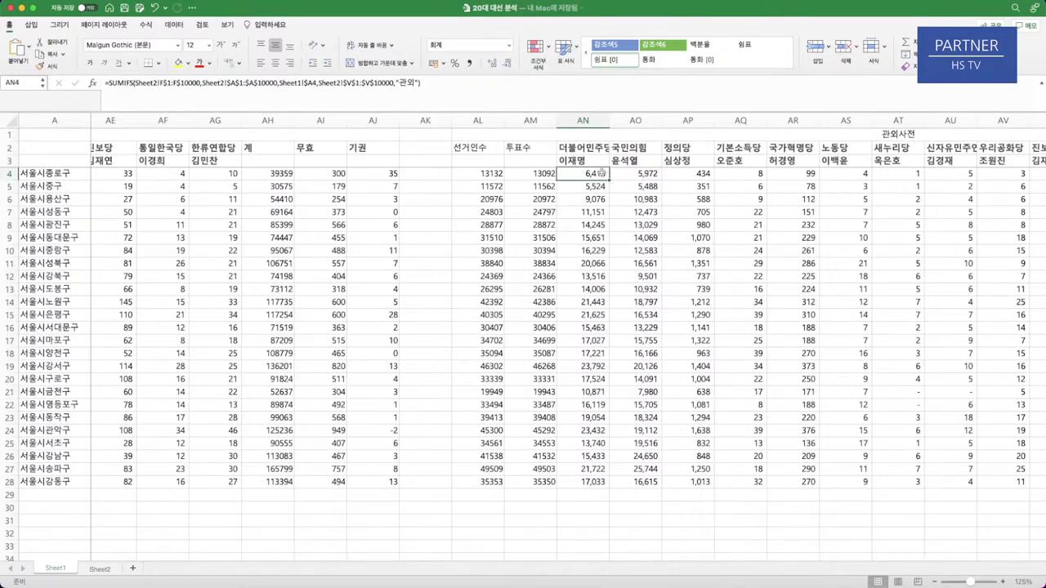
pyautogui.hscroll(-3, 600, 173)
pyautogui.hscroll(4, 598, 173)
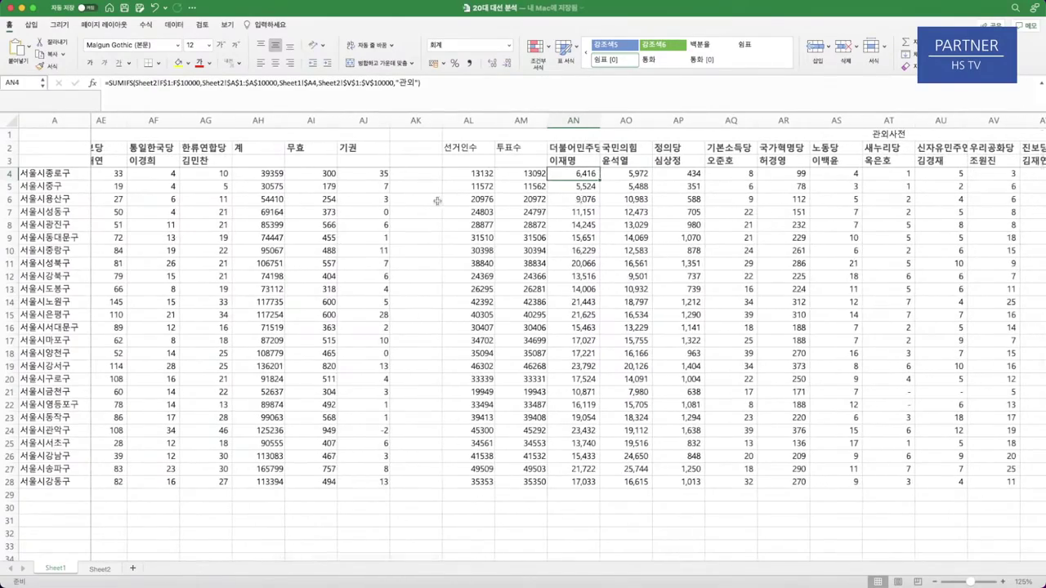
pyautogui.hscroll(-3, 440, 199)
pyautogui.hscroll(2, 439, 198)
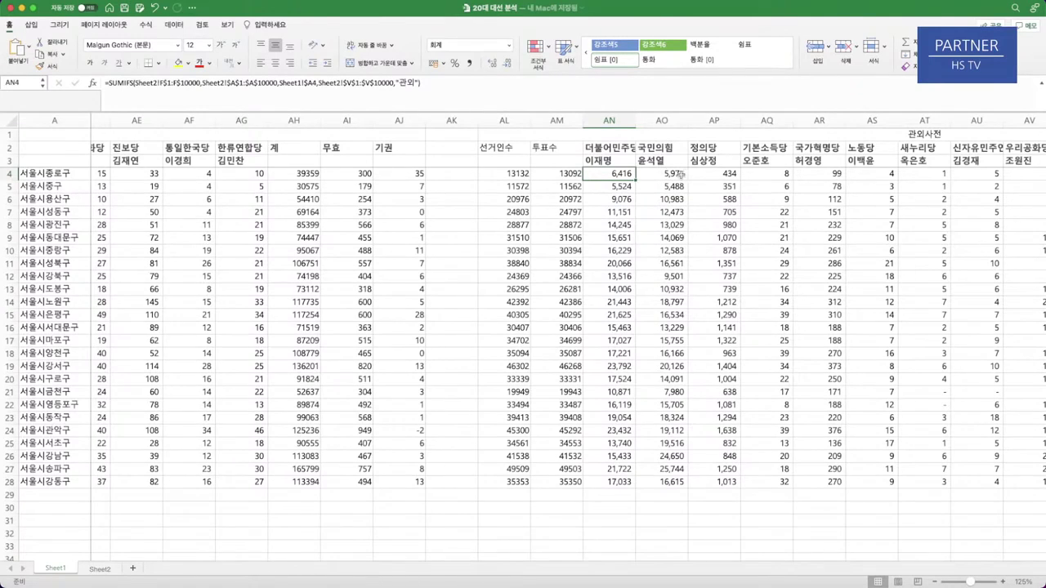
# - Select the 국민의힘 관외사전 votes in AO4:AO28, then compare 서울시종로구's 더불어민주당 votes in AN4 with AO4
pyautogui.moveTo(669, 173); pyautogui.dragTo(655, 482)
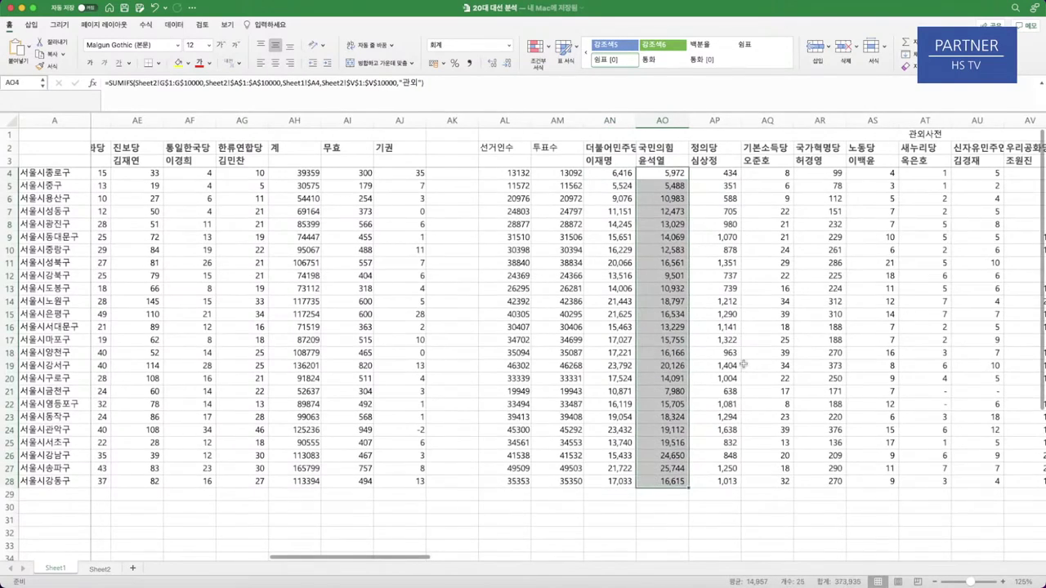
pyautogui.click(743, 366)
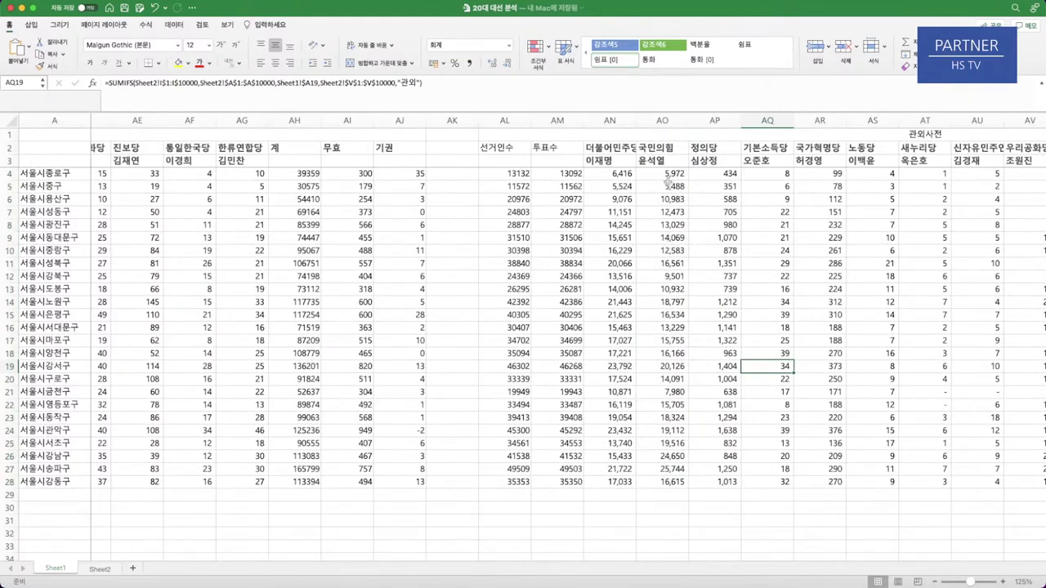
pyautogui.click(612, 174)
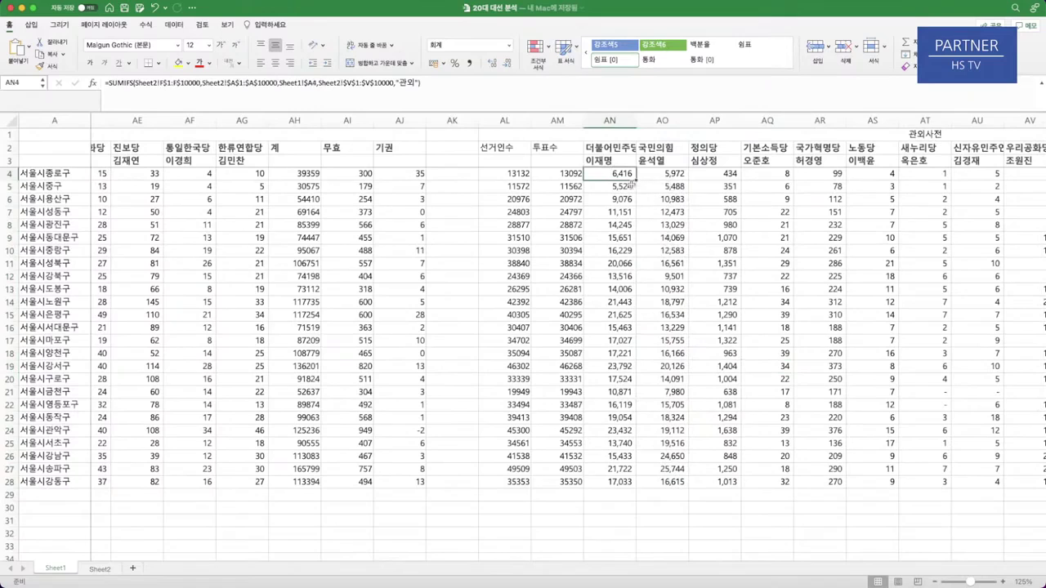
pyautogui.hscroll(1, 690, 190)
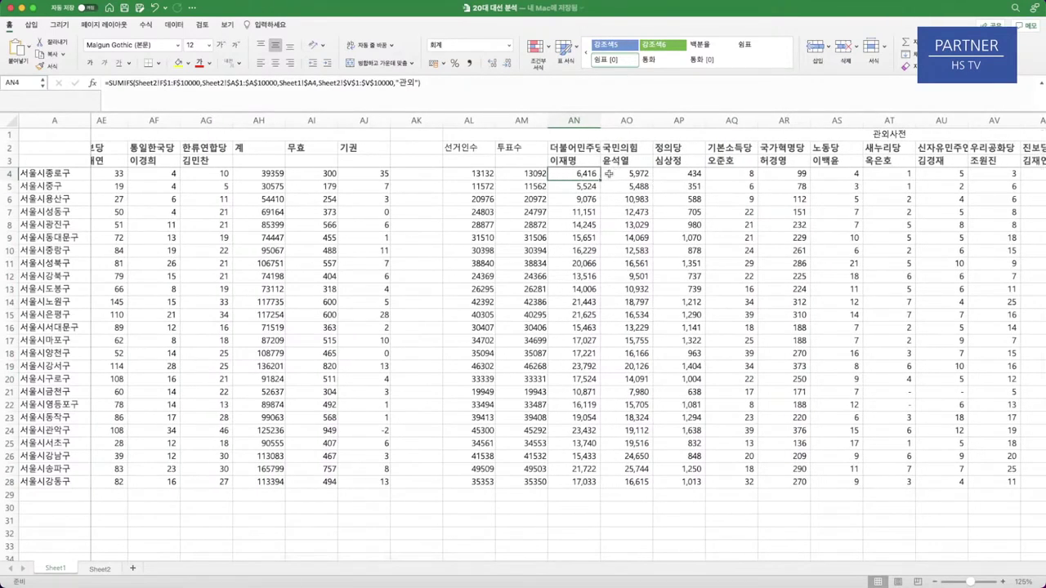
pyautogui.hscroll(-1, 601, 181)
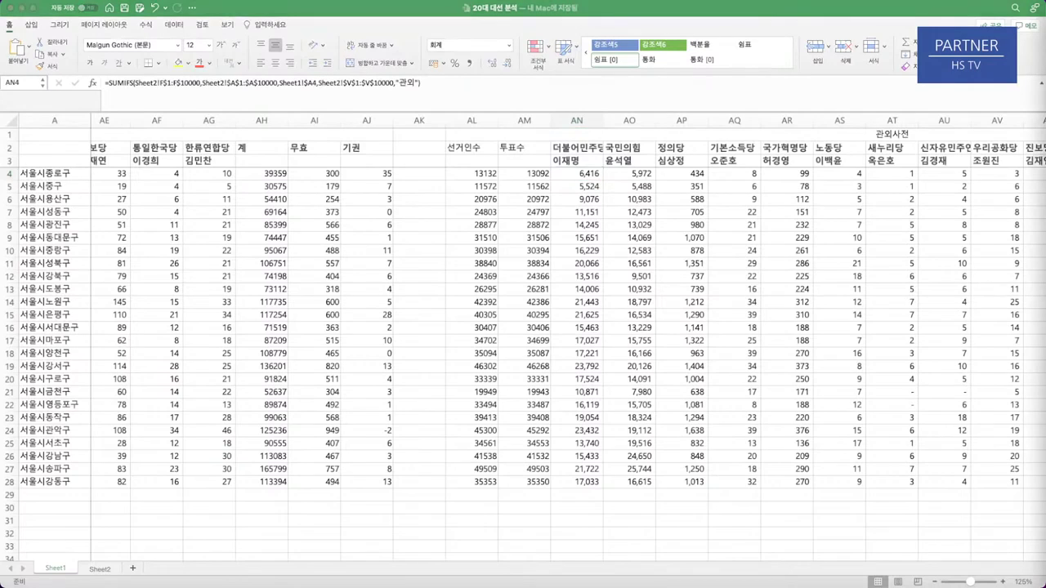
pyautogui.click(574, 179)
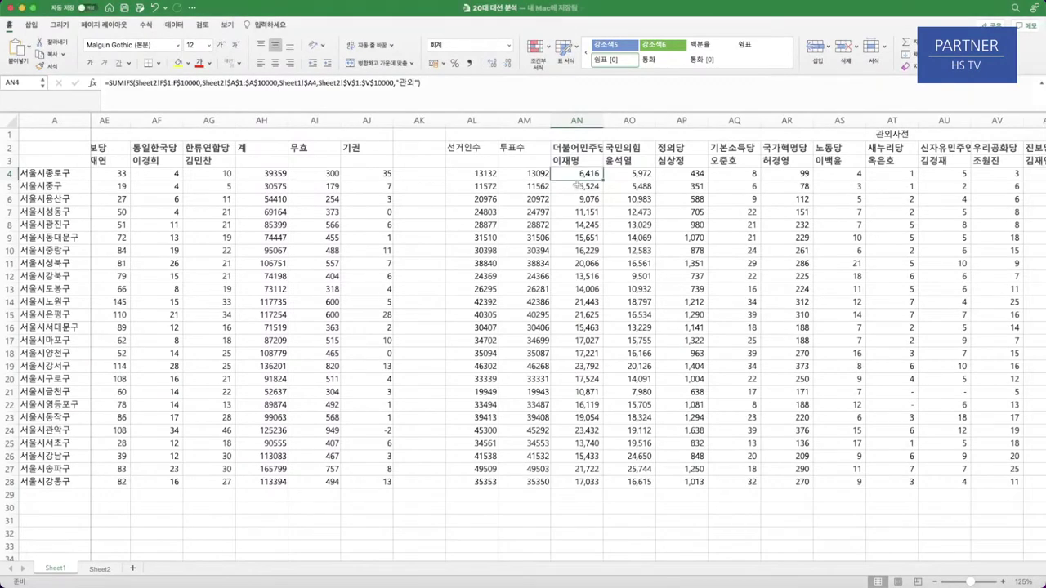
# - Check the 더불어민주당 관외사전 votes of 서울시중랑구 in AN10 against the rest of its row
pyautogui.hscroll(3, 585, 262)
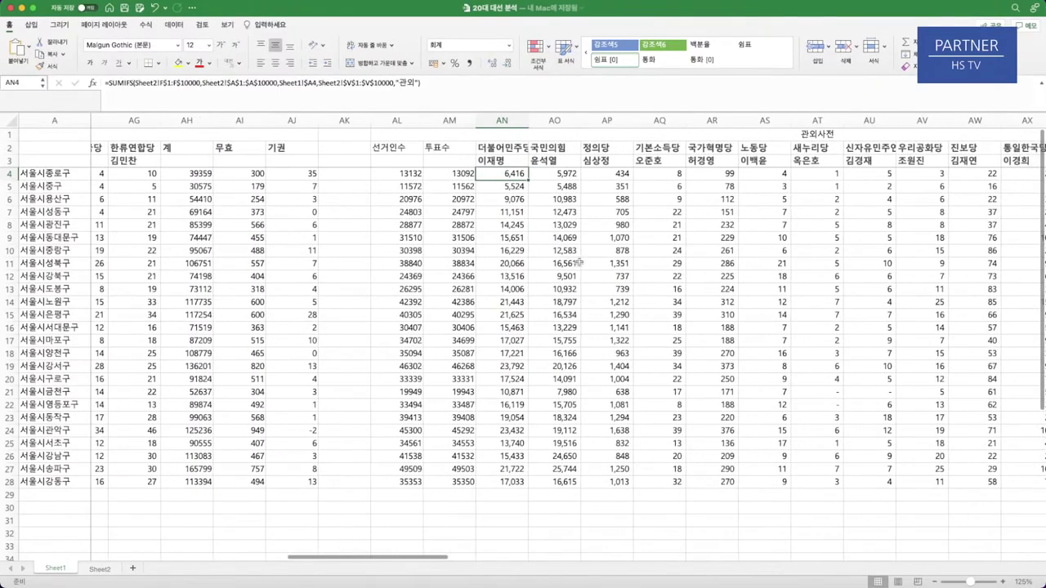
pyautogui.click(512, 251)
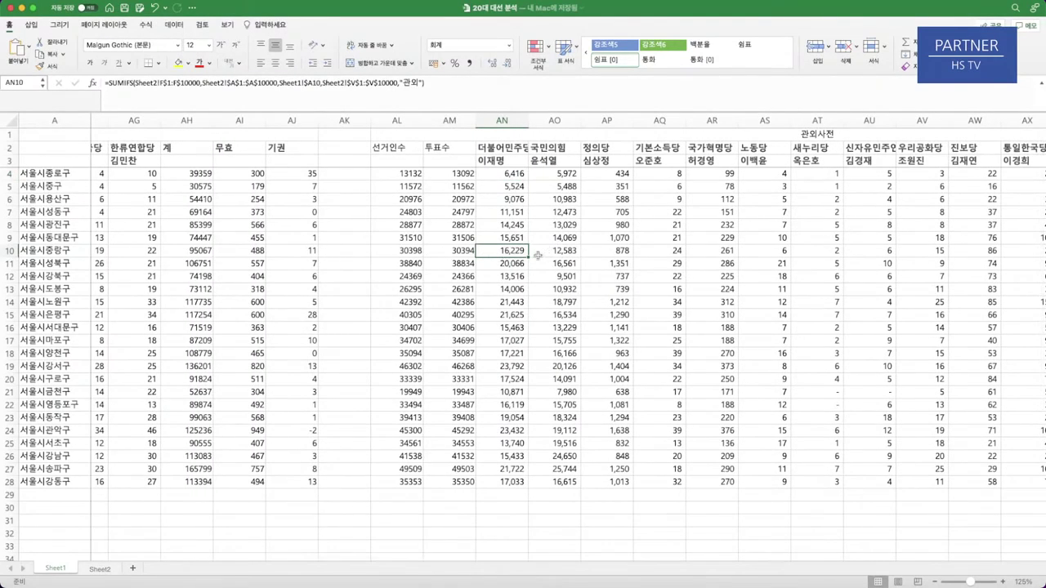
pyautogui.hscroll(-4, 539, 256)
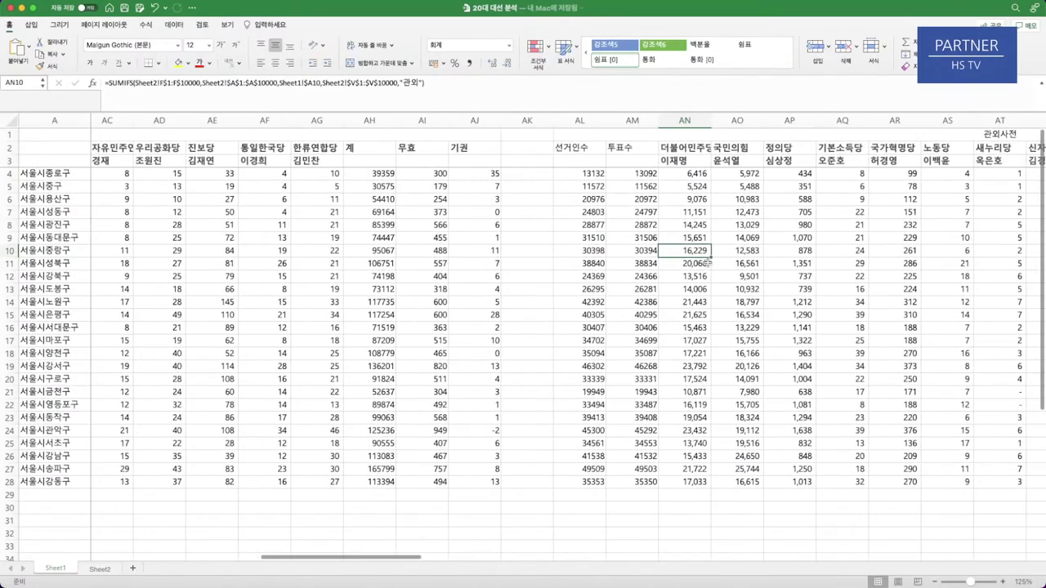
pyautogui.hscroll(3, 759, 264)
pyautogui.hscroll(10, 759, 264)
pyautogui.hscroll(-8, 760, 263)
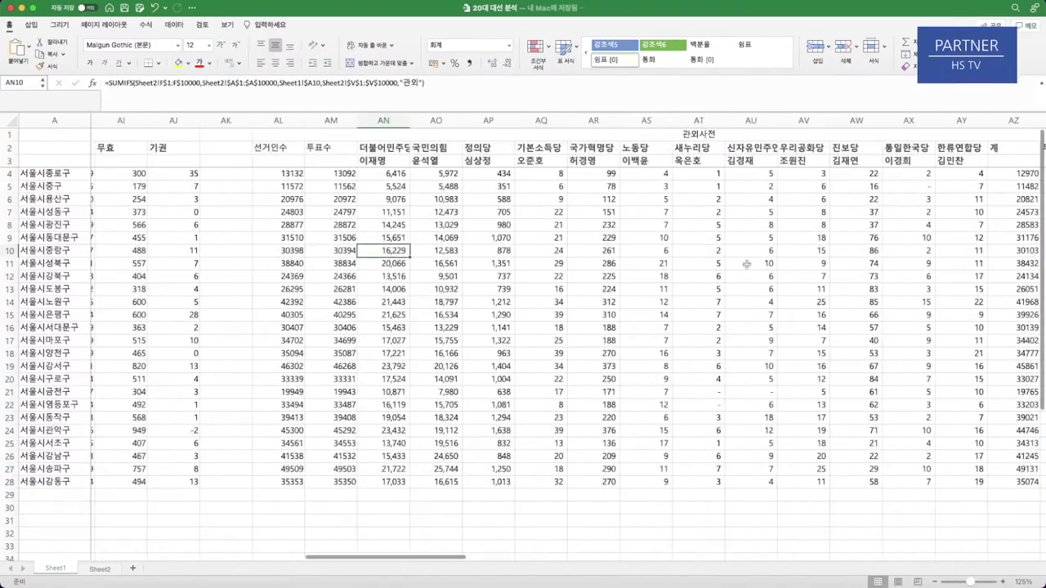
# - Compare 서울시성북구's 더불어민주당 votes in AN11 with its 국민의힘 votes in AO11, then recheck 서울시중랑구 in AN10
pyautogui.scroll(-1, 427, 251)
pyautogui.hscroll(2, 427, 251)
pyautogui.click(384, 259)
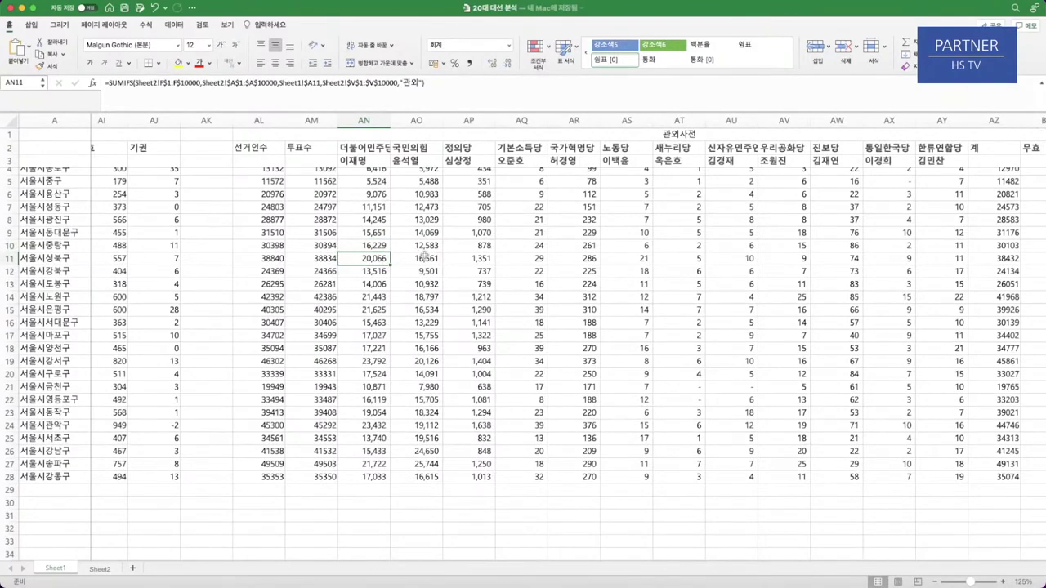
pyautogui.click(425, 259)
pyautogui.click(374, 260)
pyautogui.click(375, 248)
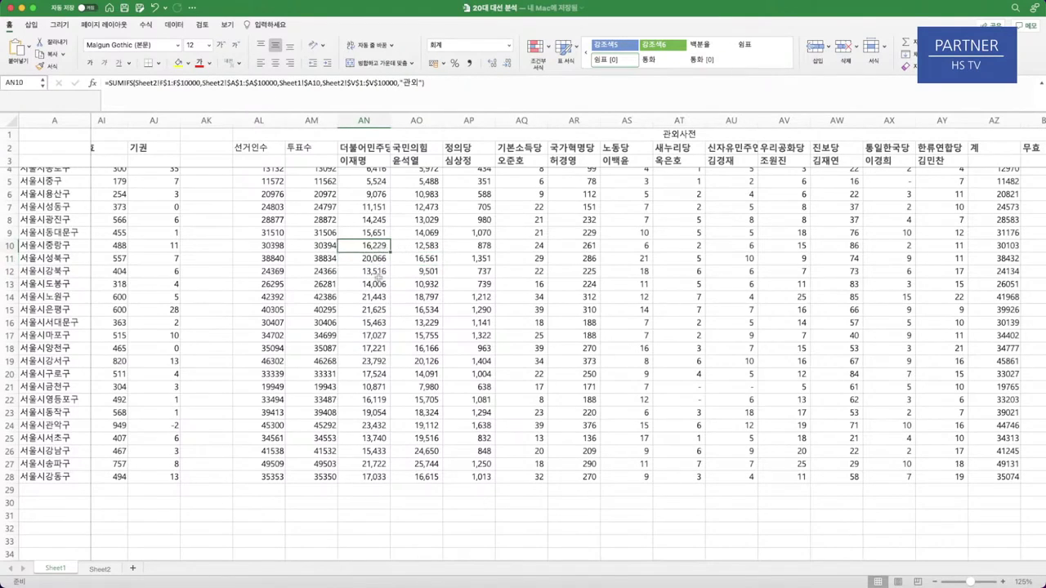
# - Compare the 더불어민주당 관외사전 votes of 서울시강북구 in AN12 with its 국민의힘 votes in AO12
pyautogui.click(384, 274)
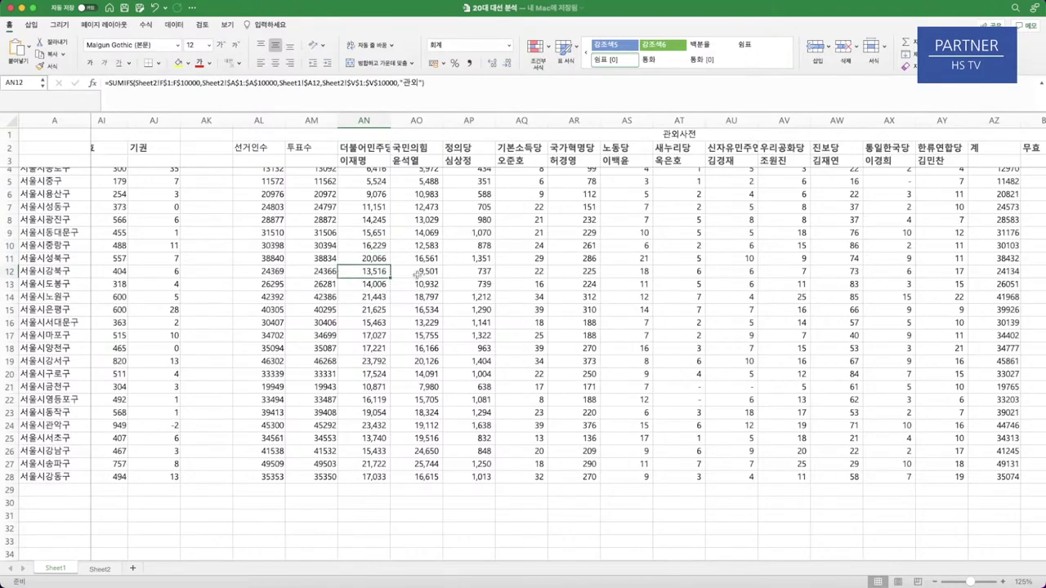
pyautogui.hscroll(-1, 417, 273)
pyautogui.hscroll(2, 416, 273)
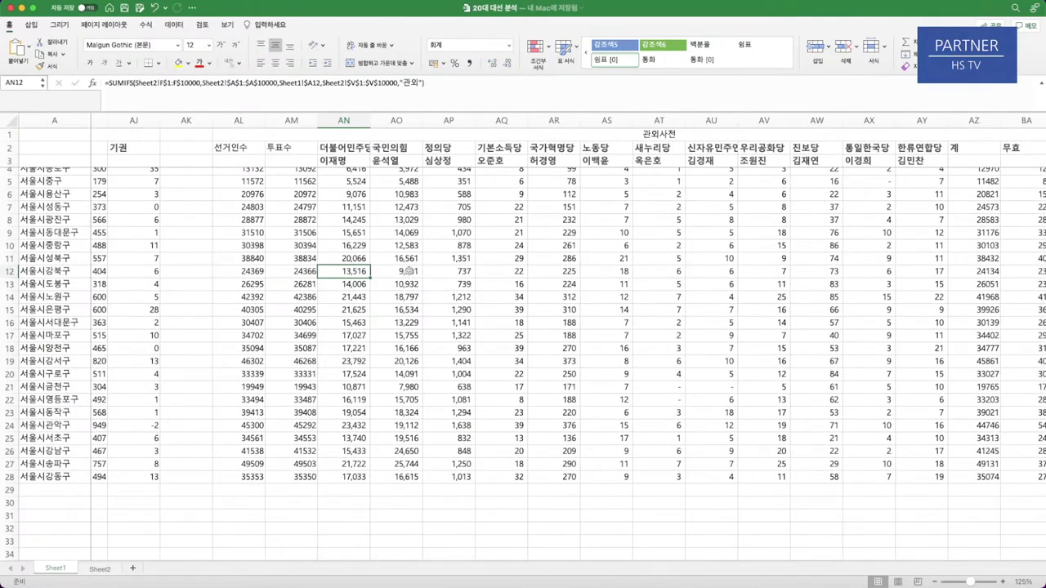
pyautogui.scroll(1, 411, 272)
pyautogui.hscroll(1, 411, 272)
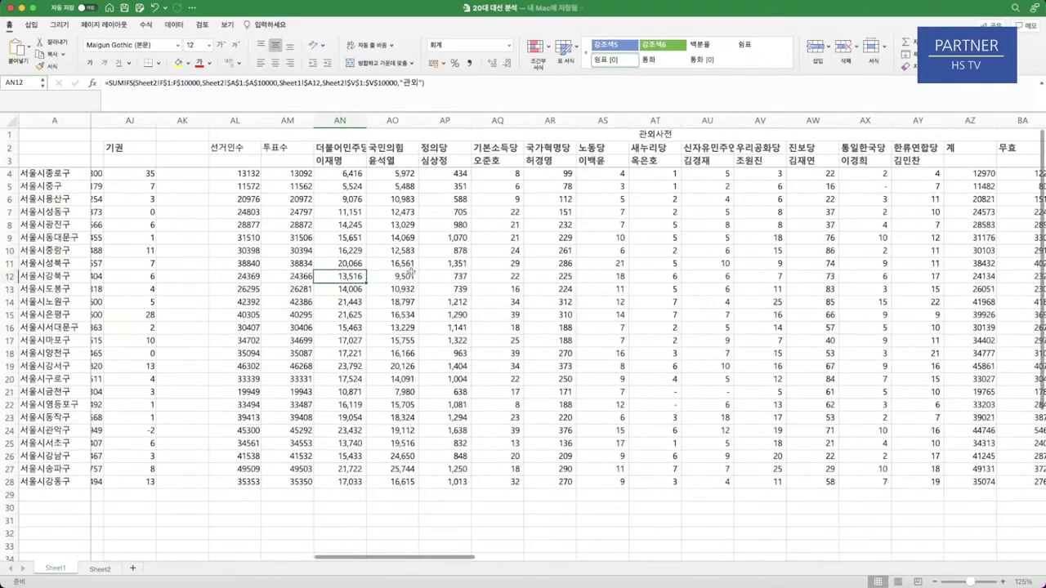
pyautogui.hscroll(1, 411, 271)
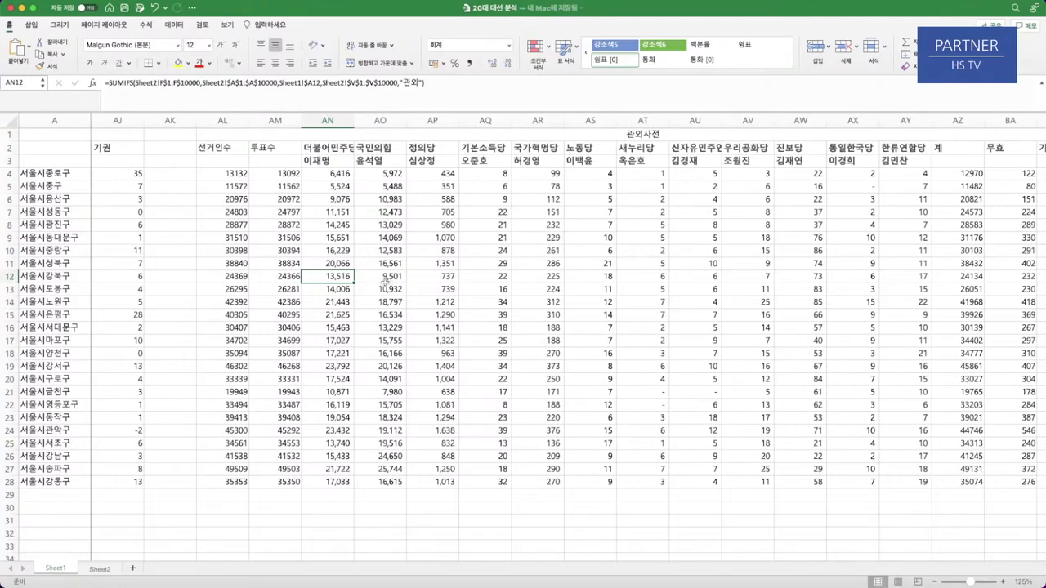
pyautogui.hscroll(1, 370, 283)
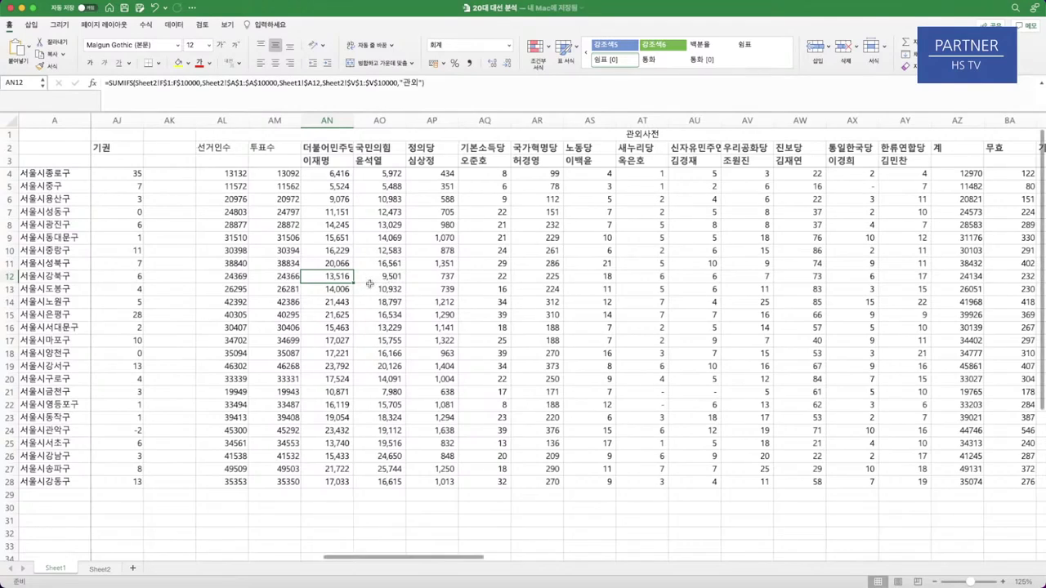
# - Select the 더불어민주당 관외사전 votes of 서울시종로구 and 서울시중구 in AN4:AN5, then check 서울시노원구 in AN14
pyautogui.hscroll(-3, 369, 284)
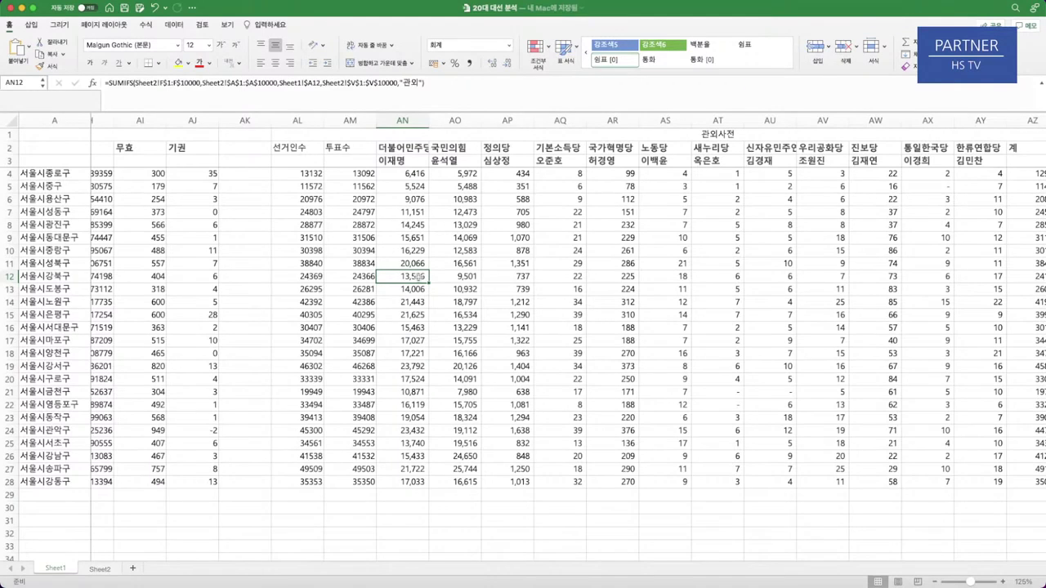
pyautogui.hscroll(1, 417, 277)
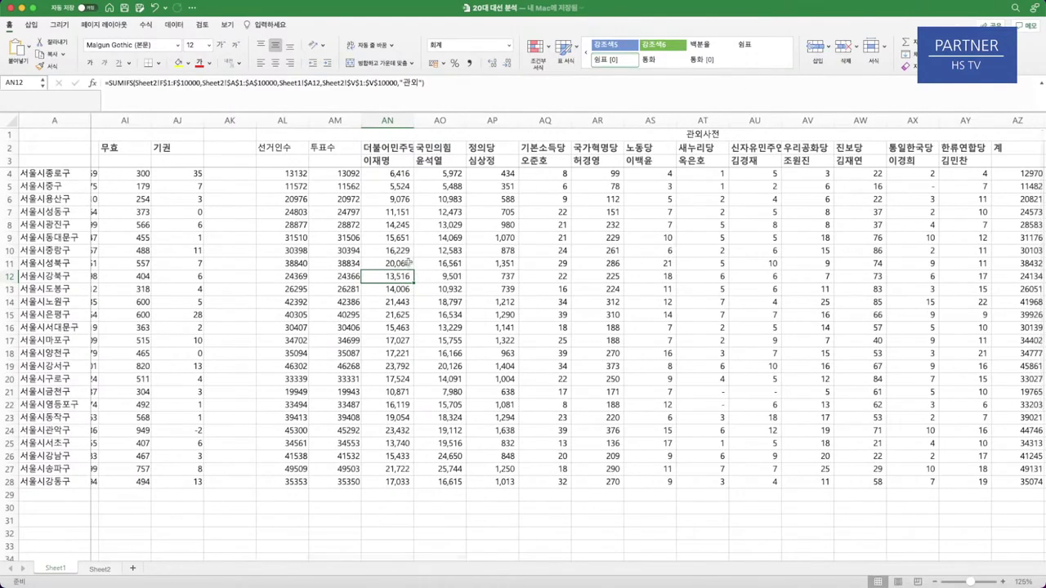
pyautogui.moveTo(407, 175)
pyautogui.mouseDown()
pyautogui.moveTo(404, 200)
pyautogui.moveTo(405, 188)
pyautogui.mouseUp()
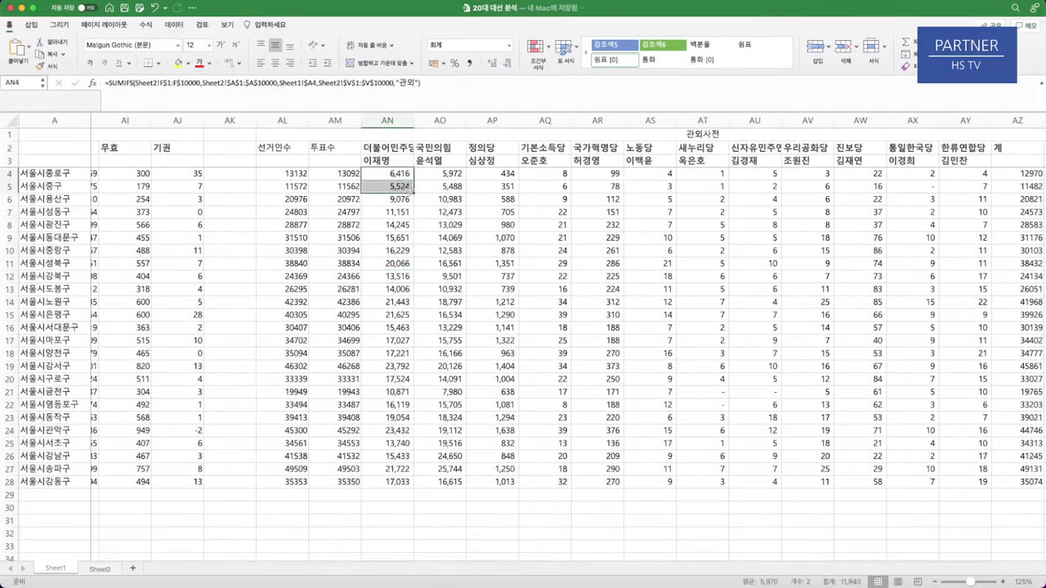
pyautogui.click(405, 303)
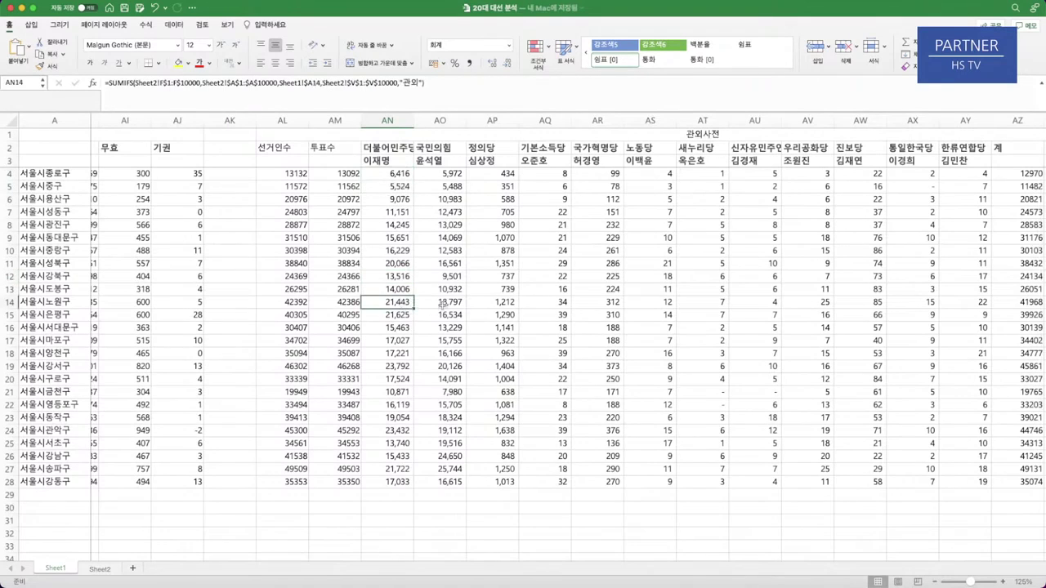
# - Compare the 더불어민주당 관외사전 votes in AN11, AN12, AN14 and AN15, then return to 서울시강북구 in AN12
pyautogui.click(404, 263)
pyautogui.click(405, 276)
pyautogui.click(402, 301)
pyautogui.click(401, 316)
pyautogui.click(405, 276)
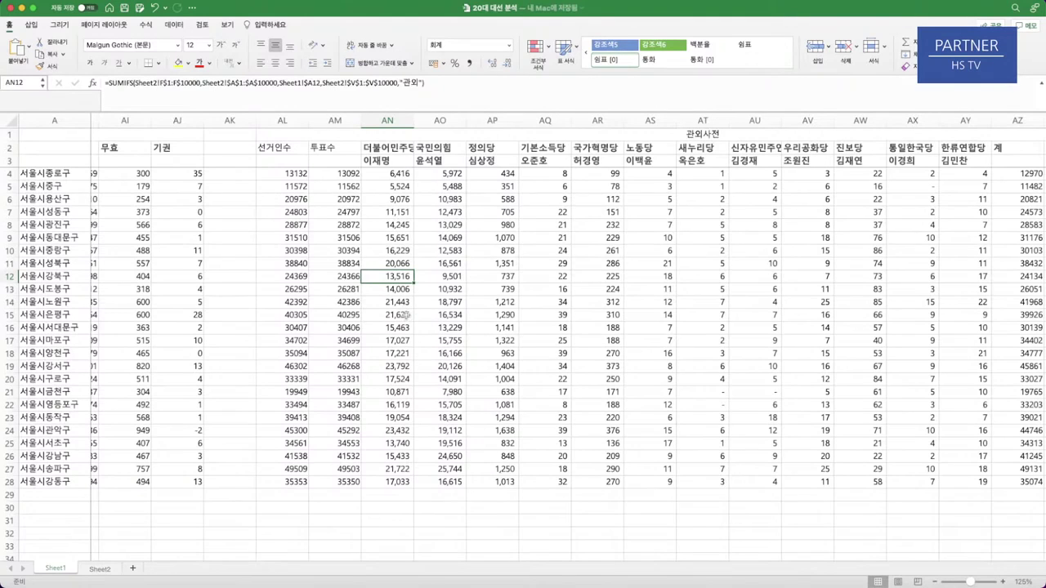
# - Compare 서울시종로구's 더불어민주당 관외사전 votes in AN4 with its 국민의힘 votes in AO4
pyautogui.hscroll(1, 400, 186)
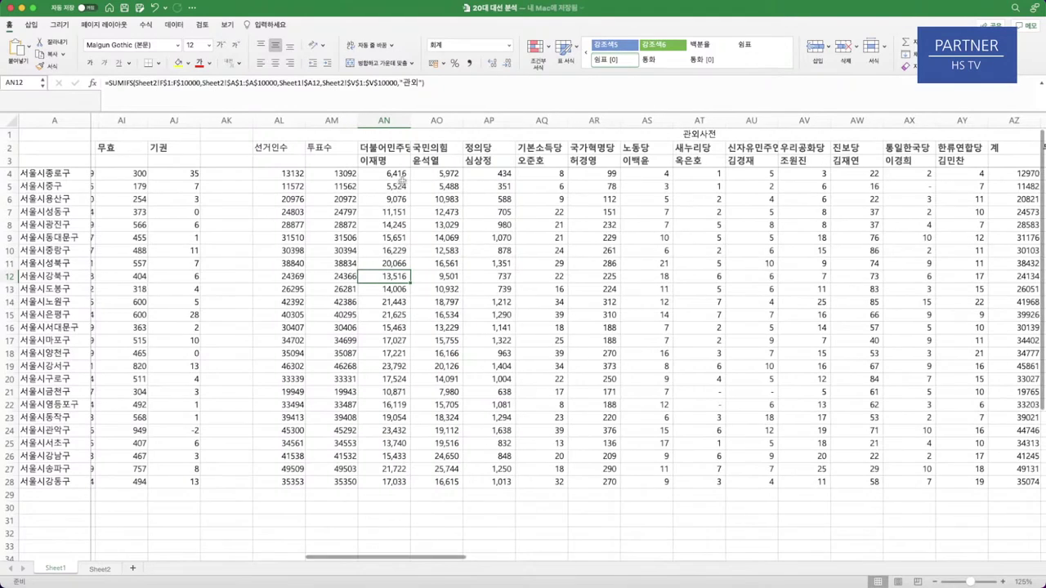
pyautogui.hscroll(2, 401, 178)
pyautogui.click(355, 176)
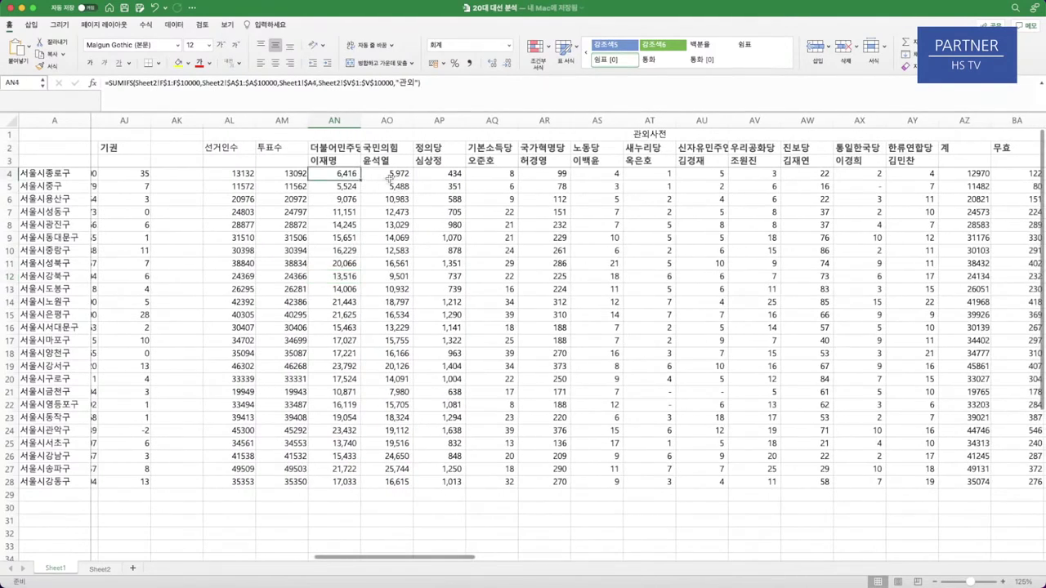
pyautogui.click(389, 177)
pyautogui.click(352, 175)
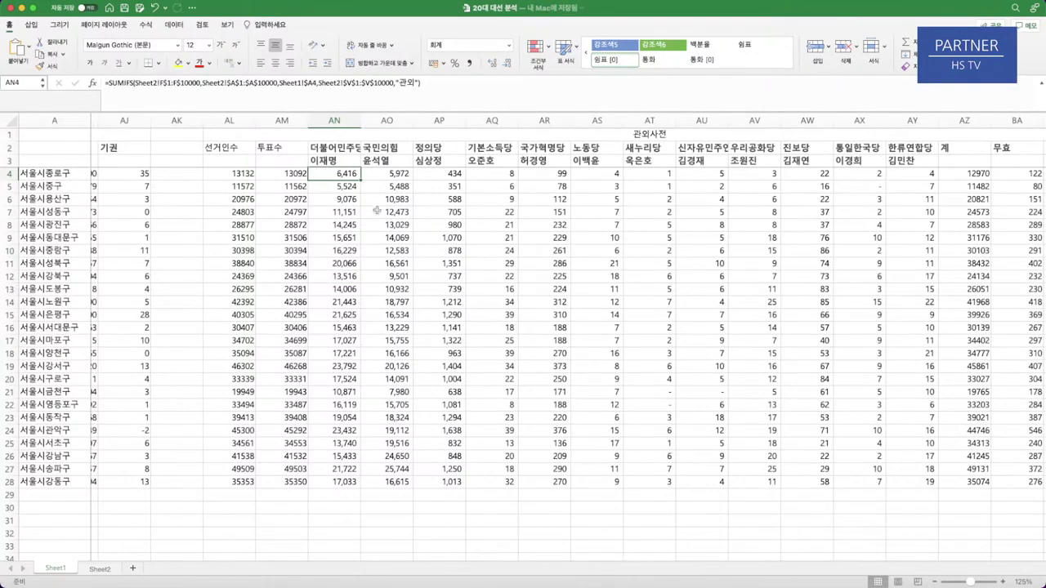
# - Compare 서울시성북구's 더불어민주당 관외사전 votes in AN11 with its 국민의힘 votes beside them in AO11
pyautogui.click(347, 263)
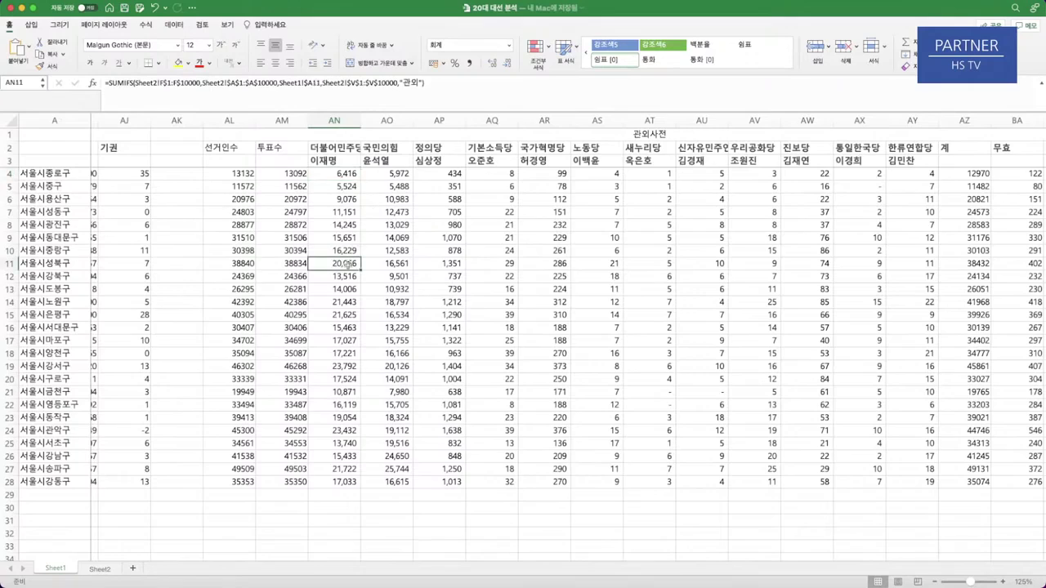
pyautogui.click(374, 265)
pyautogui.click(354, 266)
# - Check 서울시동작구's 더불어민주당 관외사전 votes in AN23, then compare 서울시관악구's 국민의힘 votes in AO24 with its 더불어민주당 votes in AN24
pyautogui.click(331, 420)
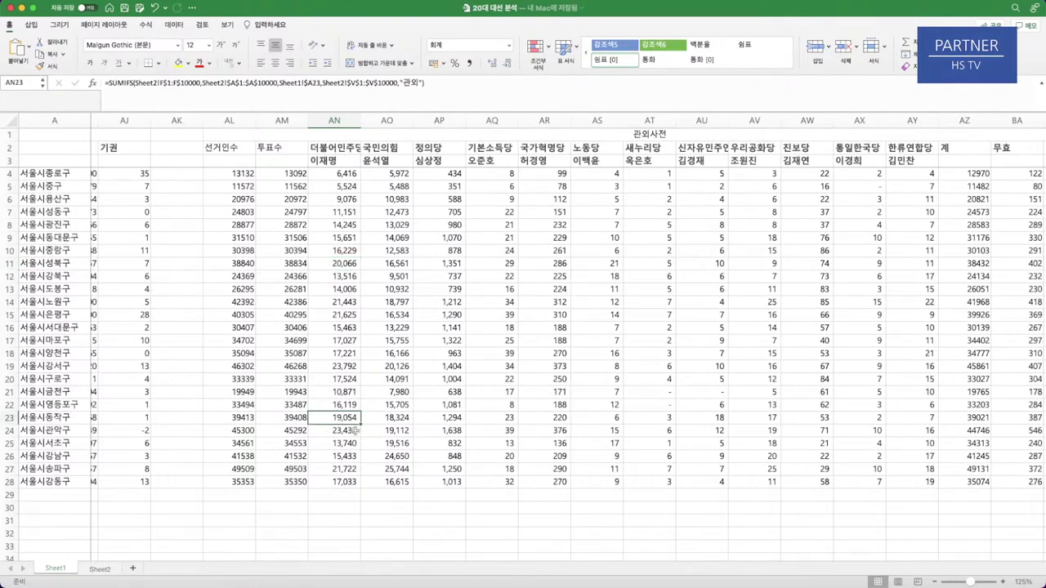
pyautogui.click(376, 433)
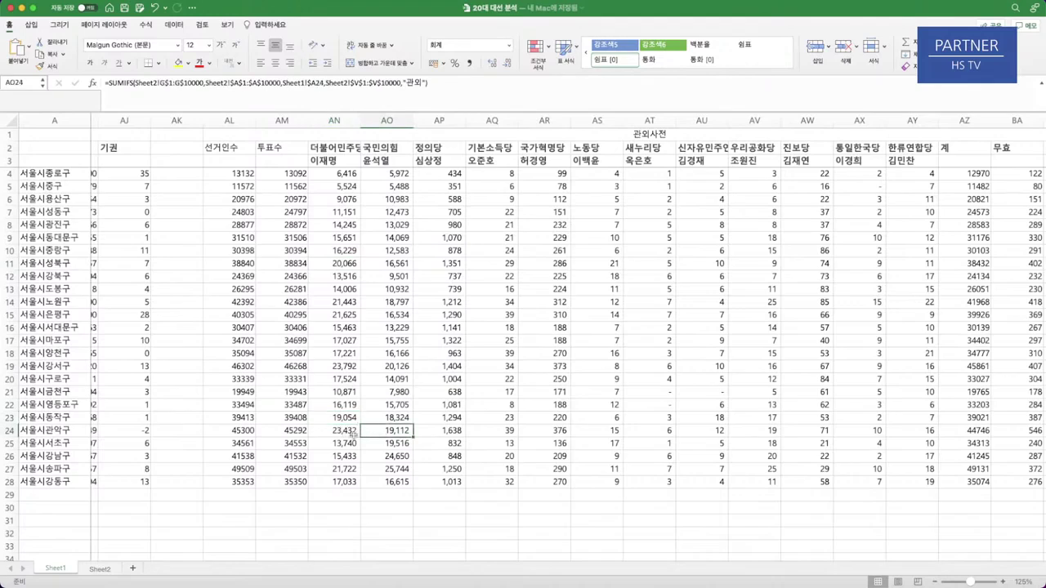
pyautogui.click(349, 430)
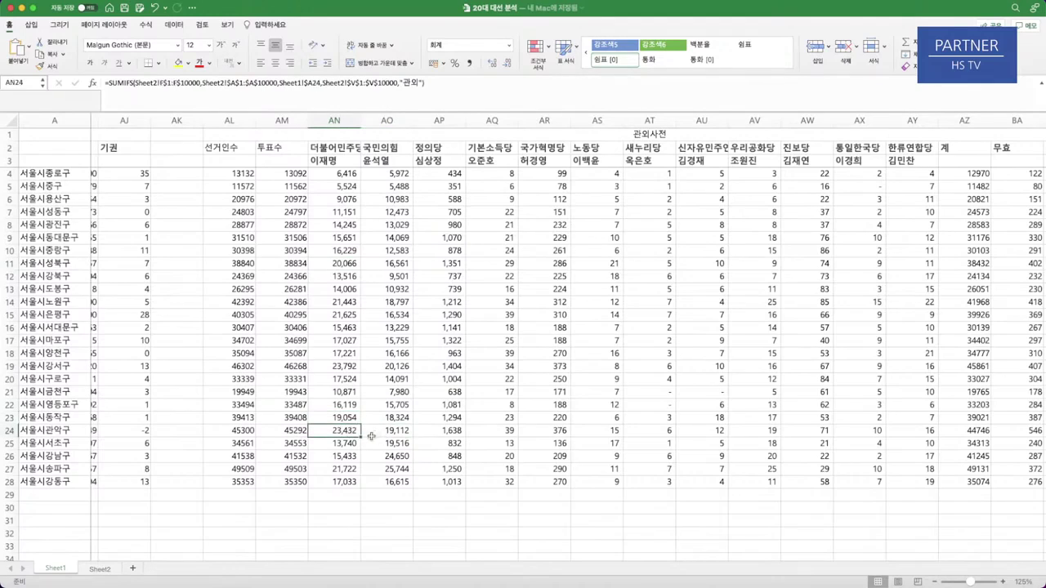
# - Select the 더불어민주당 관외사전 votes from AN4 down to AN26, then check 서울시송파구 in AN27 against the rest of its row
pyautogui.hscroll(-1, 367, 436)
pyautogui.hscroll(-1, 368, 436)
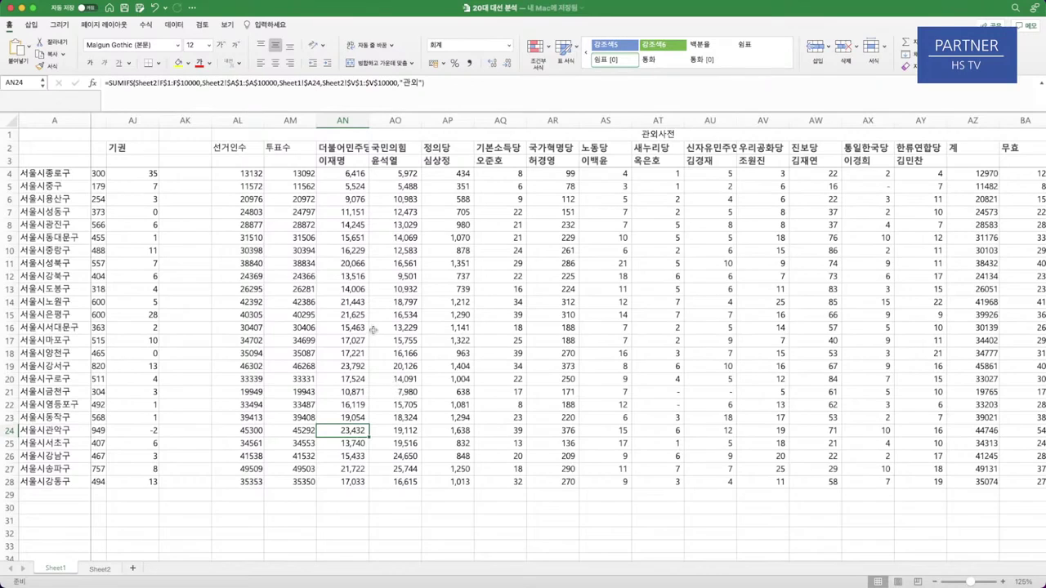
pyautogui.moveTo(351, 173); pyautogui.dragTo(322, 451)
pyautogui.click(343, 467)
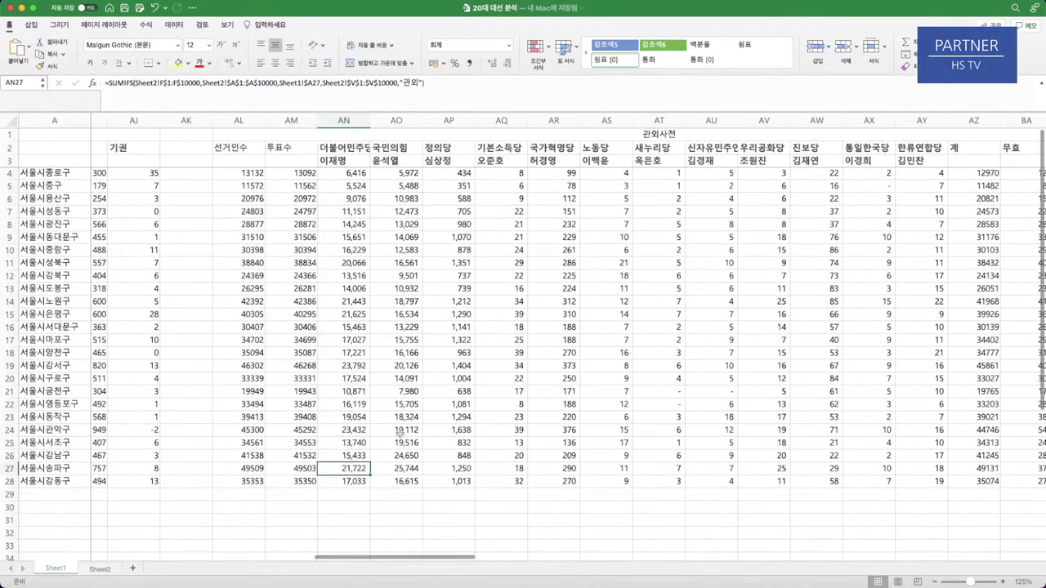
pyautogui.hscroll(2, 398, 433)
pyautogui.hscroll(2, 399, 433)
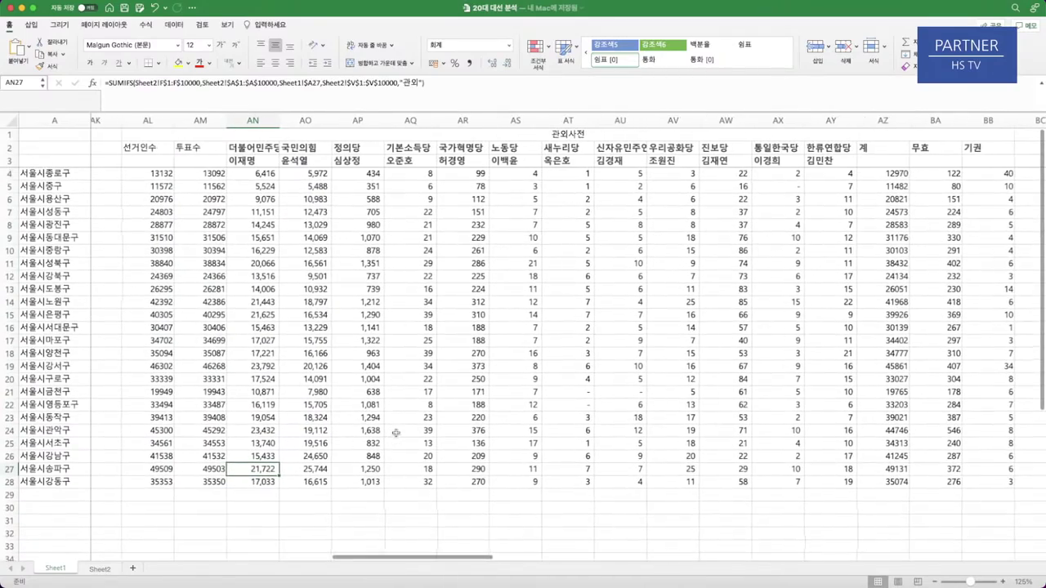
pyautogui.hscroll(-3, 285, 426)
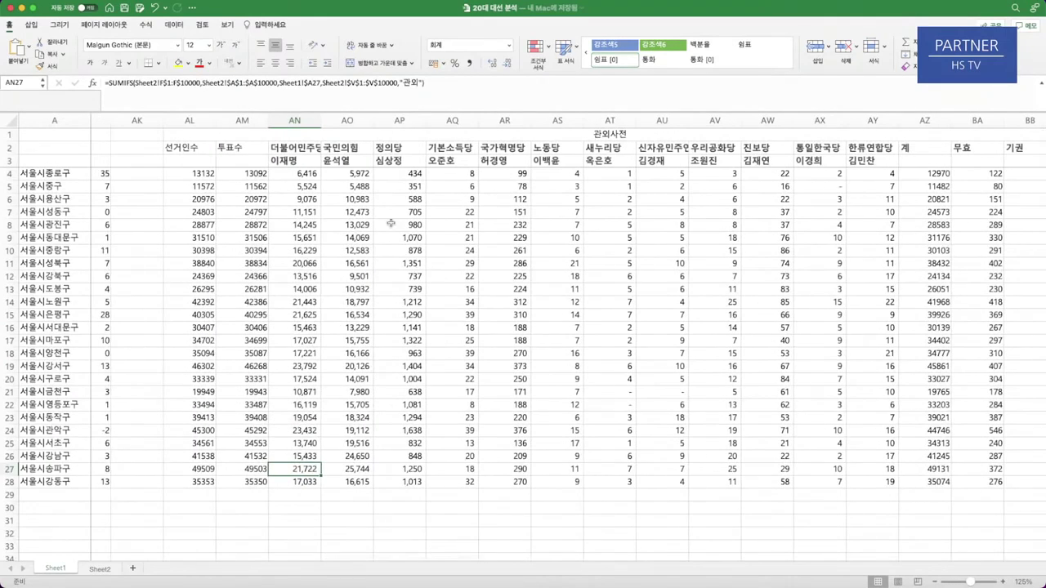
# - In the 관내사전- 당일득표율 section, select the 더불어민주당 differences in CR5:CR21, then check 서울시종로구 in CR4
pyautogui.hscroll(1, 370, 215)
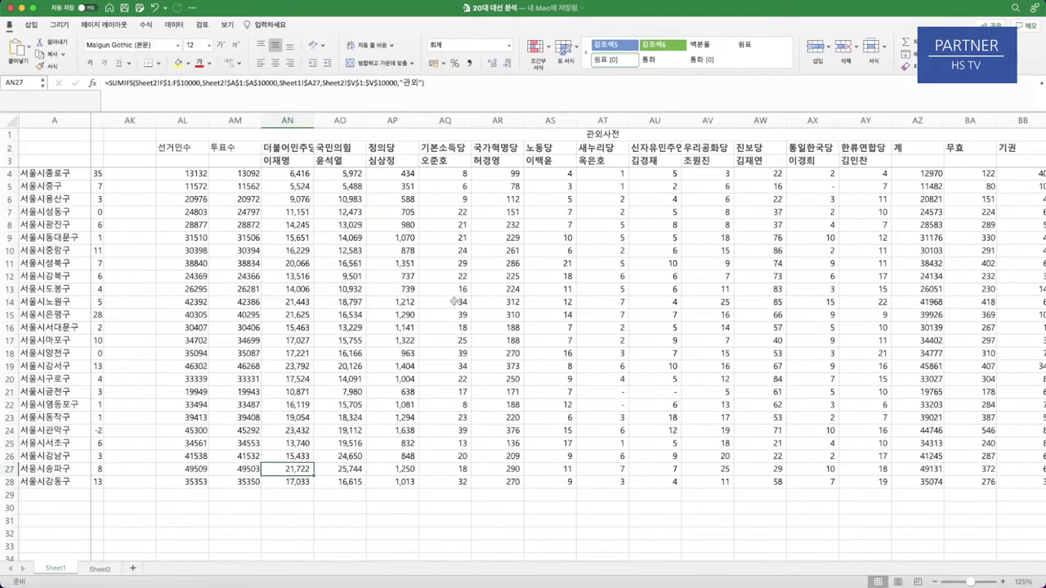
pyautogui.hscroll(5, 444, 300)
pyautogui.hscroll(-3, 402, 289)
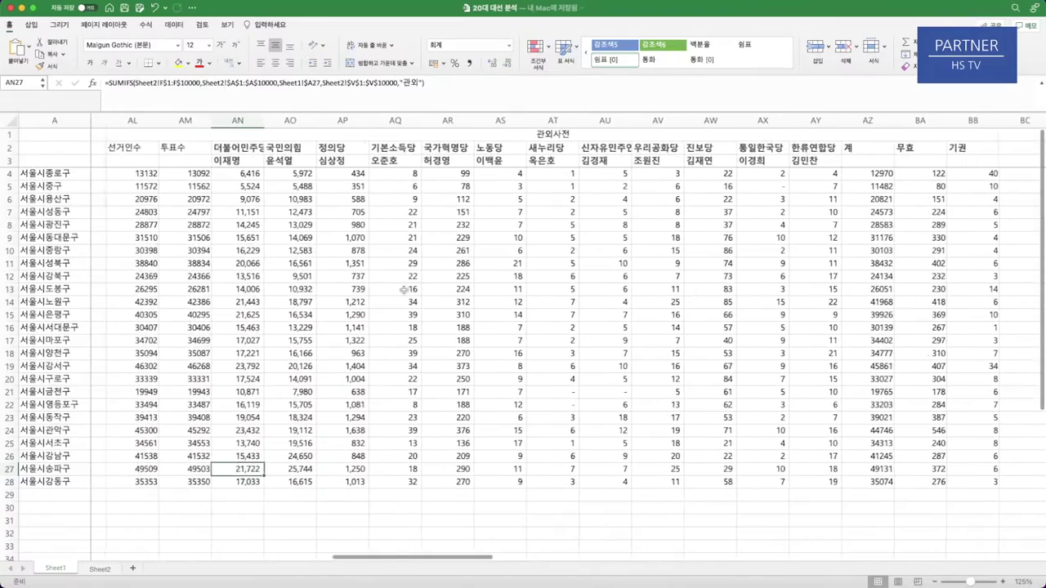
pyautogui.hscroll(5, 403, 290)
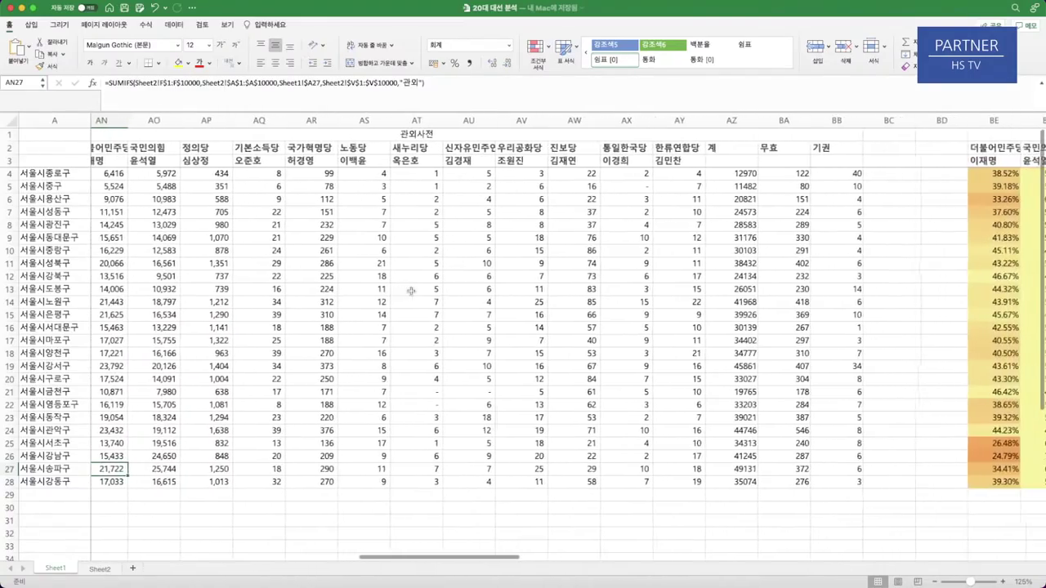
pyautogui.hscroll(20, 410, 289)
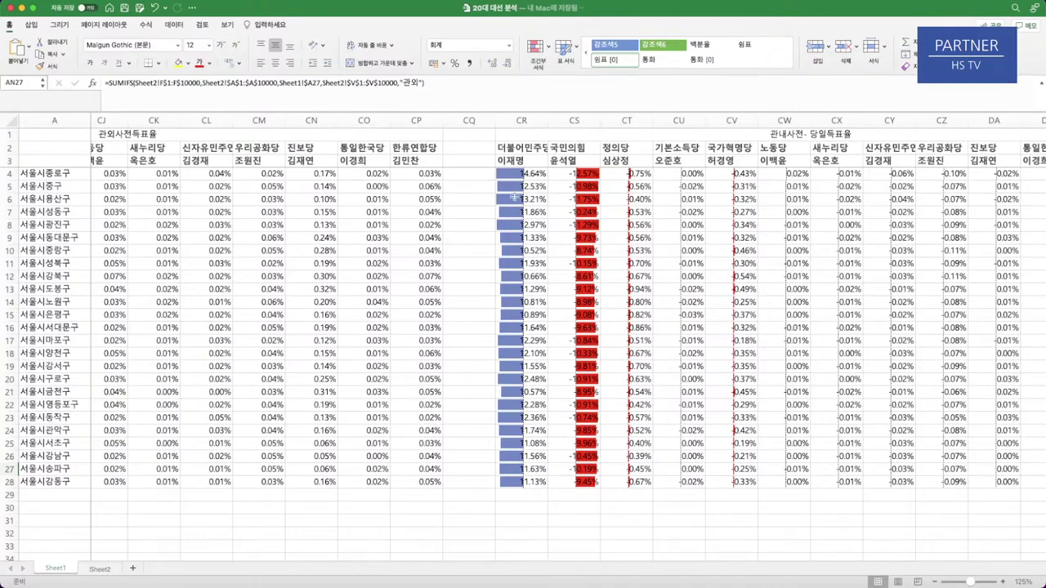
pyautogui.hscroll(-3, 508, 194)
pyautogui.hscroll(-2, 508, 194)
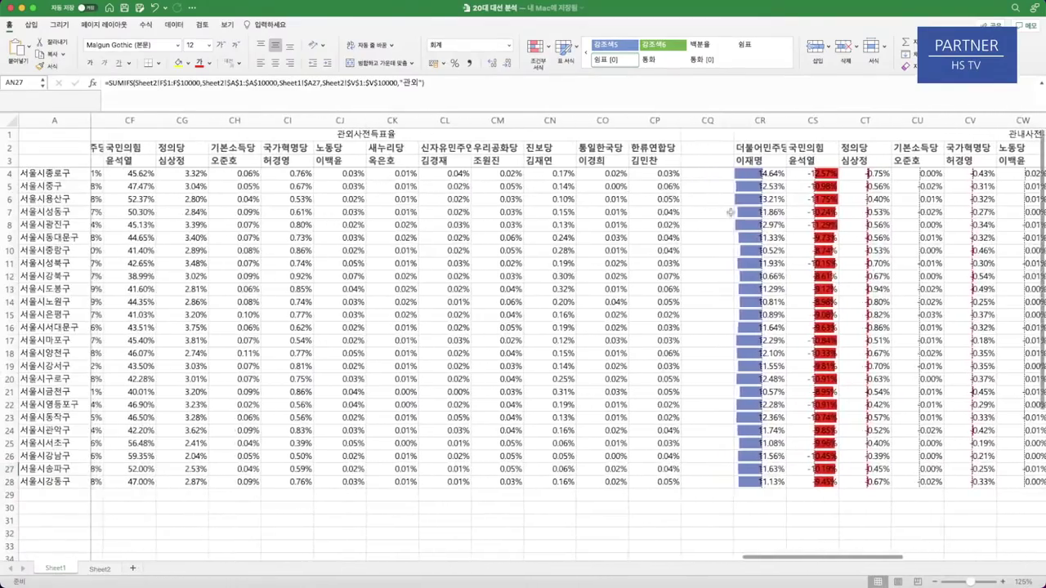
pyautogui.hscroll(1, 727, 211)
pyautogui.moveTo(678, 186); pyautogui.dragTo(698, 395)
pyautogui.click(686, 173)
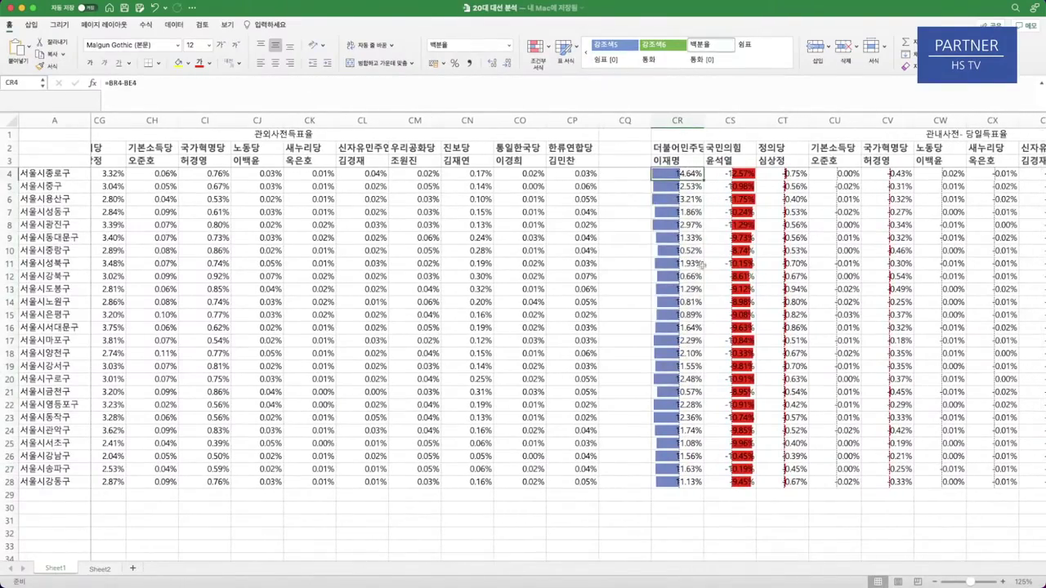
# - Examine the 관내사전- 당일득표율 differences across all parties in CR:DC, comparing the two major parties with the minor ones
pyautogui.hscroll(2, 701, 264)
pyautogui.hscroll(1, 701, 264)
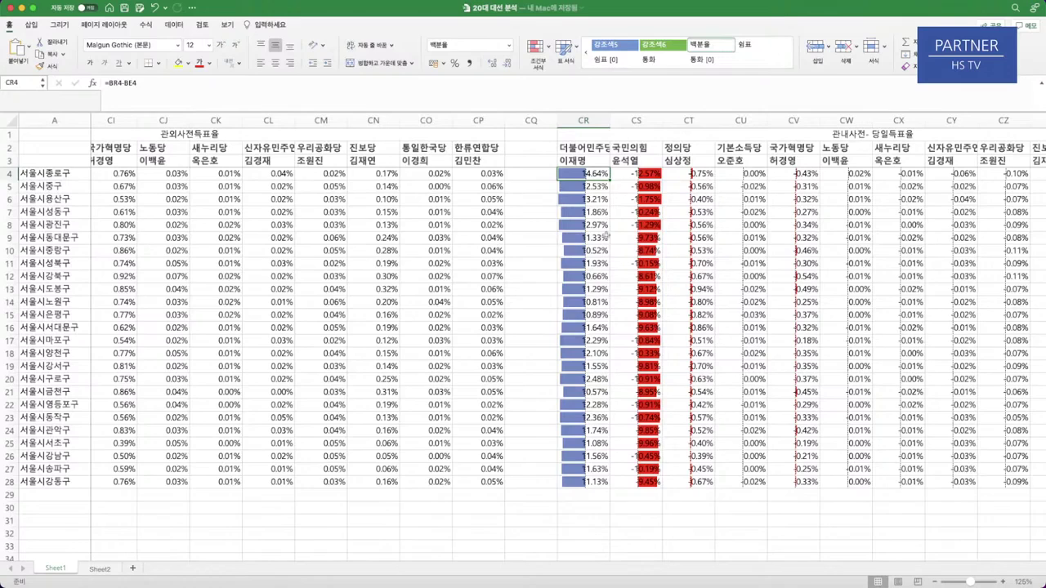
pyautogui.hscroll(3, 606, 235)
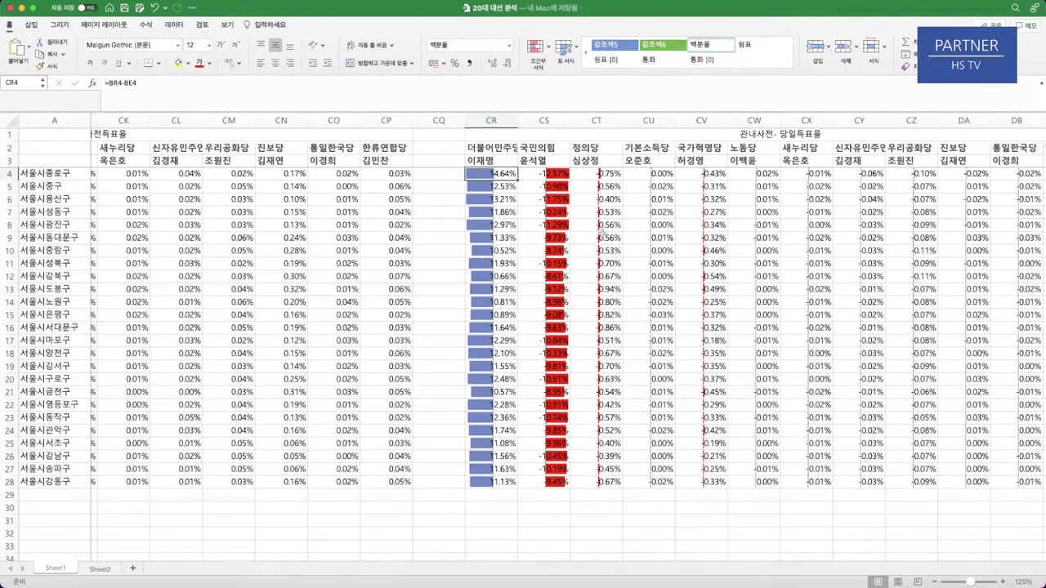
pyautogui.hscroll(2, 737, 261)
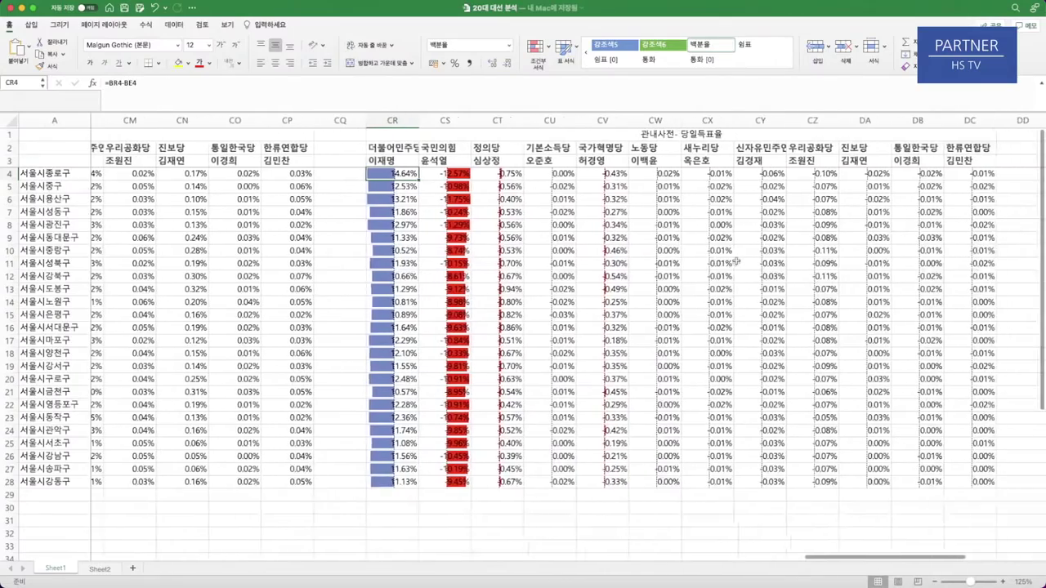
pyautogui.hscroll(1, 737, 261)
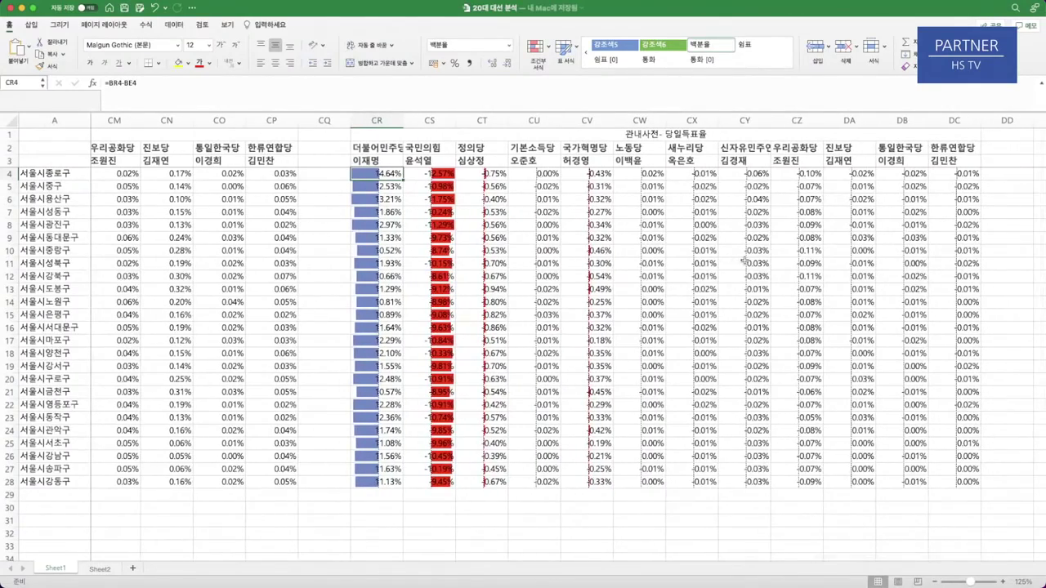
pyautogui.hscroll(-2, 601, 245)
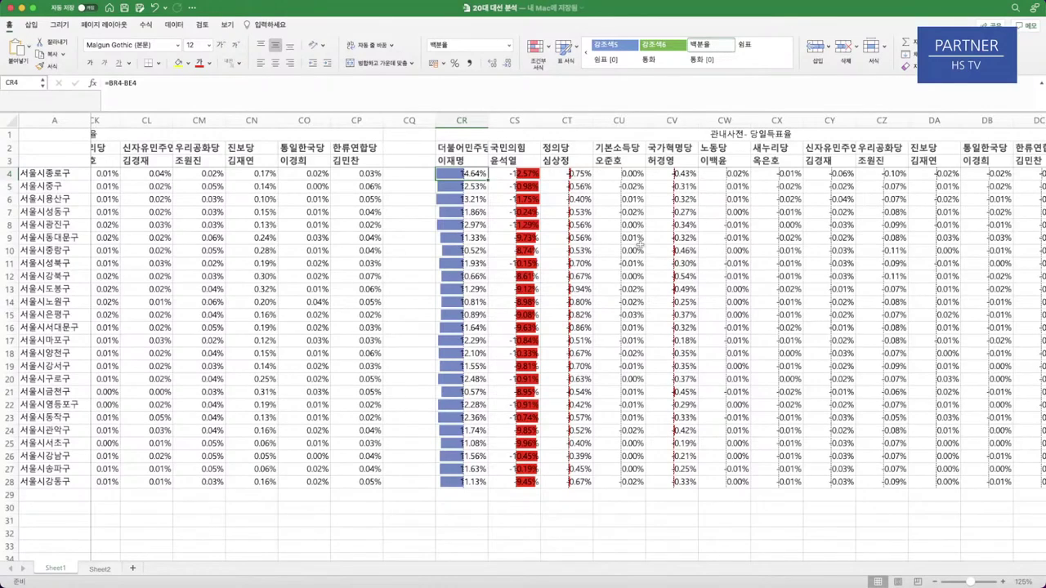
pyautogui.hscroll(2, 640, 243)
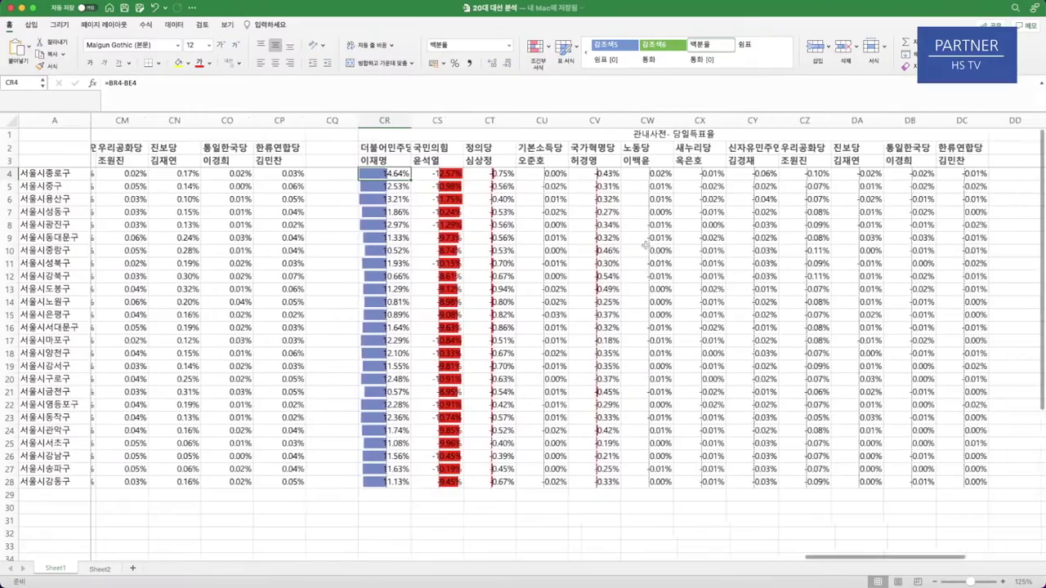
pyautogui.hscroll(-1, 670, 241)
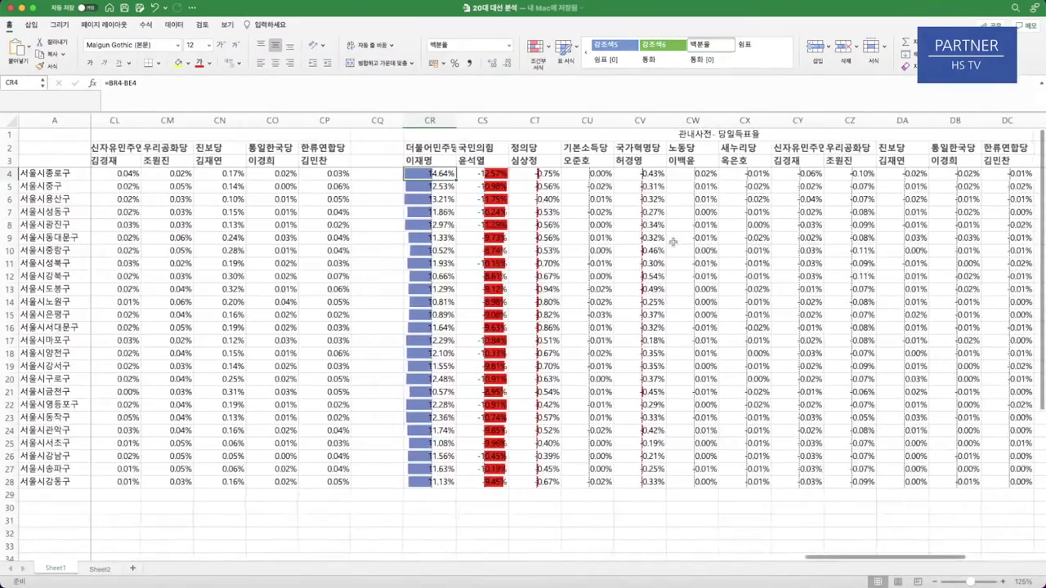
pyautogui.hscroll(-1, 651, 244)
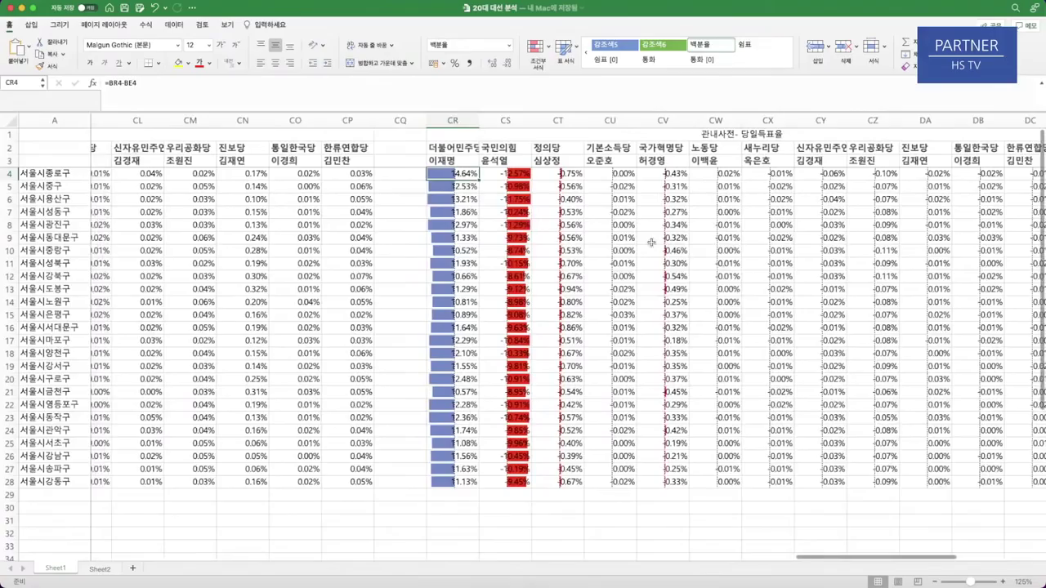
pyautogui.hscroll(1, 651, 243)
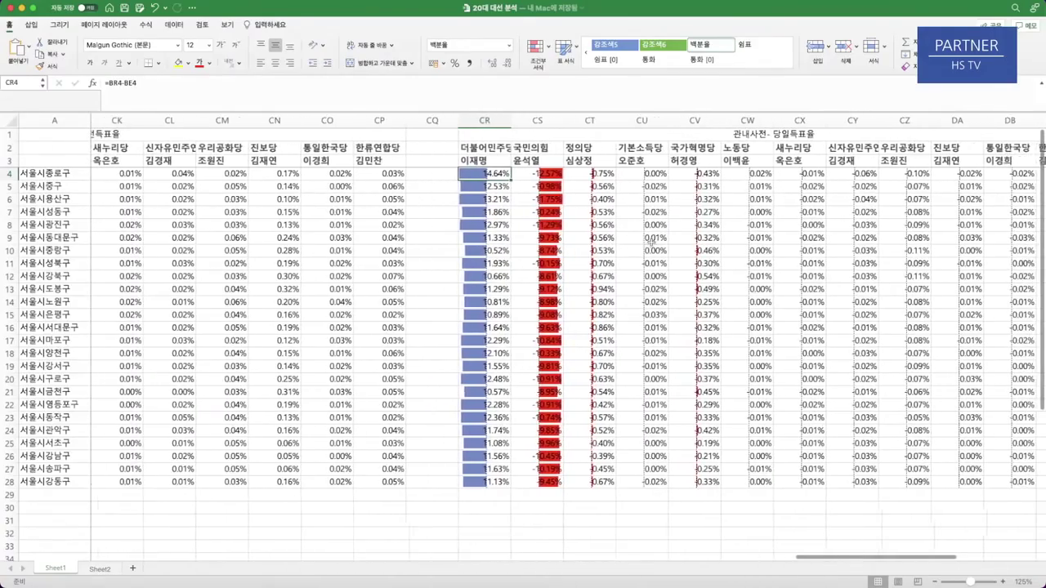
pyautogui.hscroll(1, 652, 243)
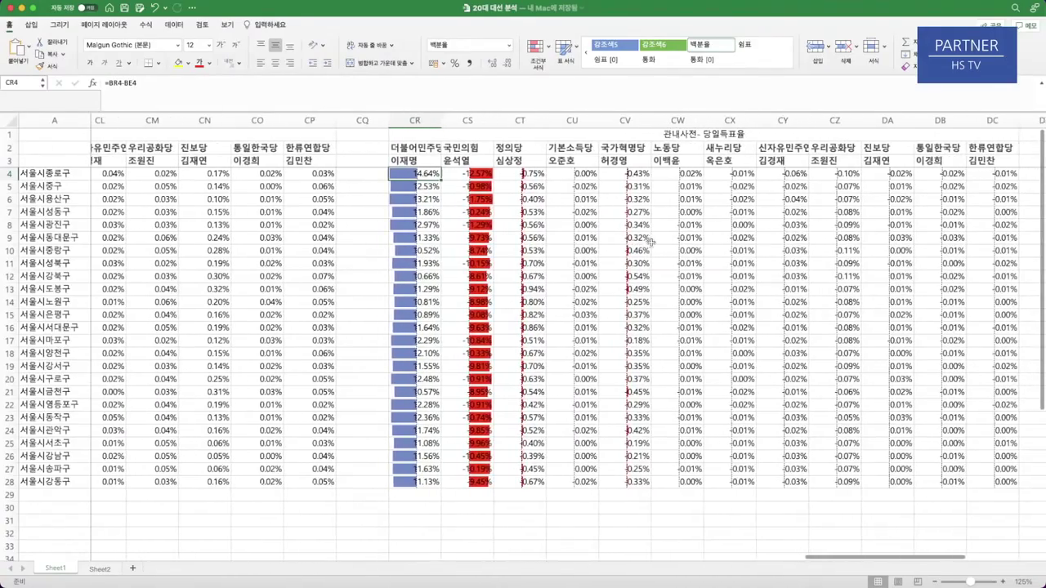
pyautogui.hscroll(1, 652, 244)
pyautogui.hscroll(-3, 651, 244)
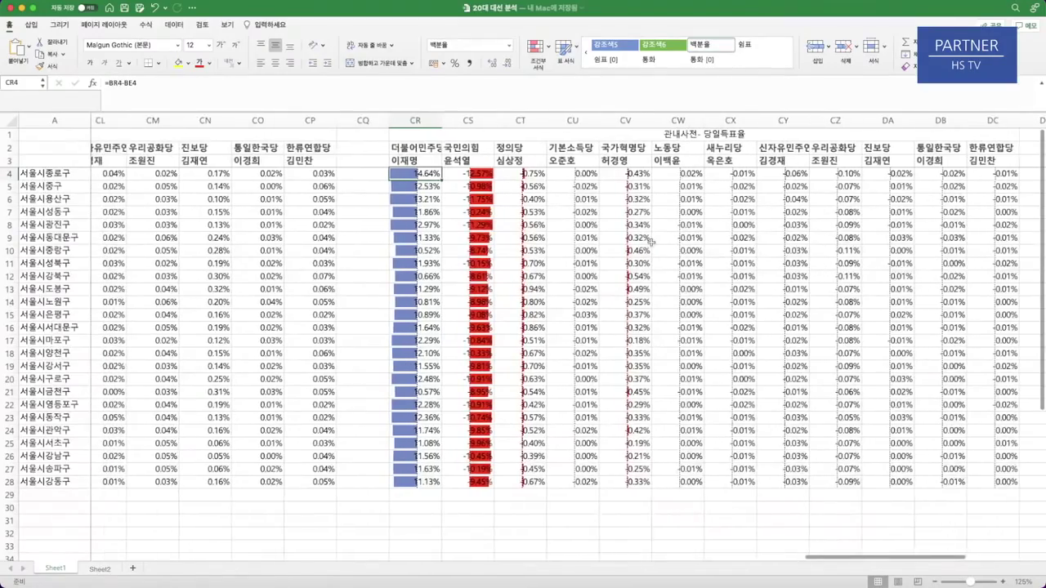
pyautogui.hscroll(-2, 651, 244)
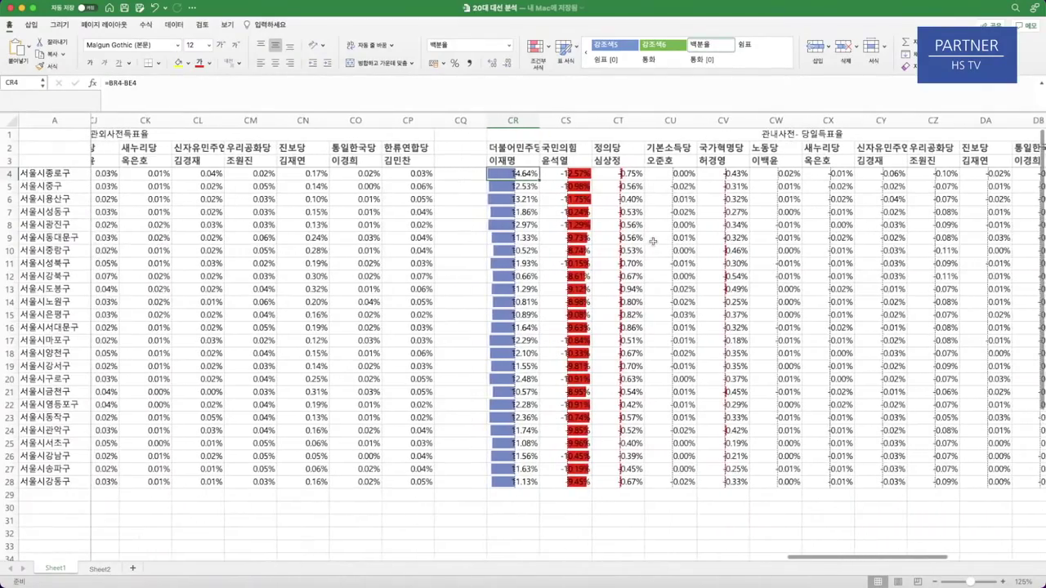
pyautogui.hscroll(-1, 651, 244)
pyautogui.hscroll(3, 651, 243)
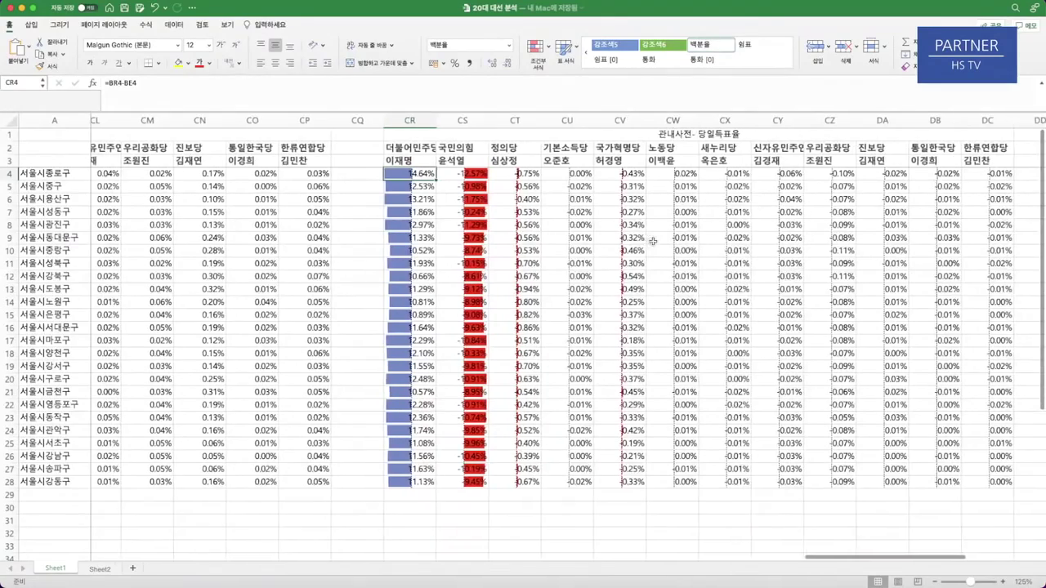
# - Examine the 관내사전- 당일득표율 differences alongside the neighbouring 관외사전득표율 section
pyautogui.hscroll(-1, 653, 241)
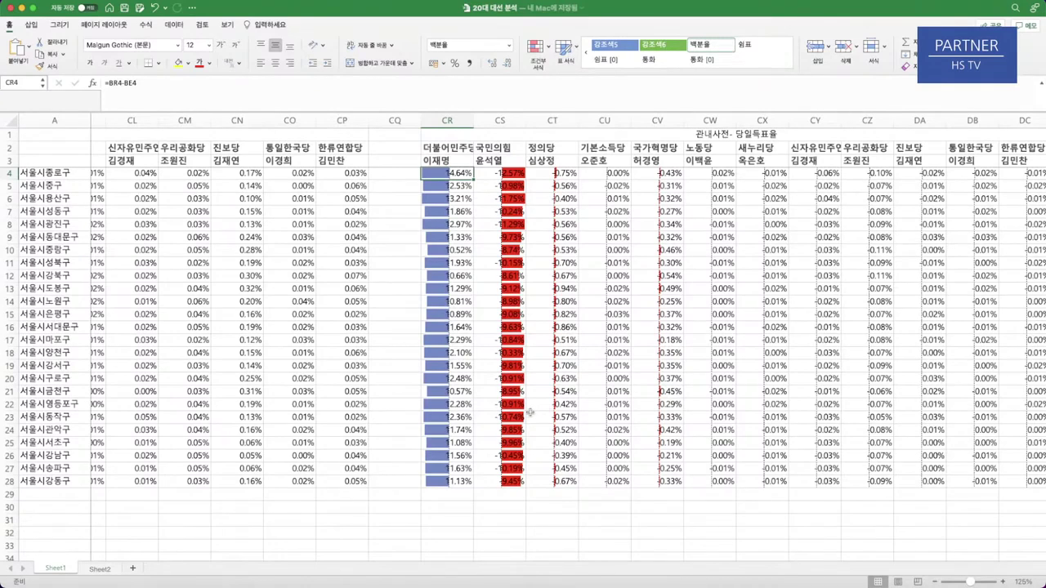
pyautogui.hscroll(-5, 589, 414)
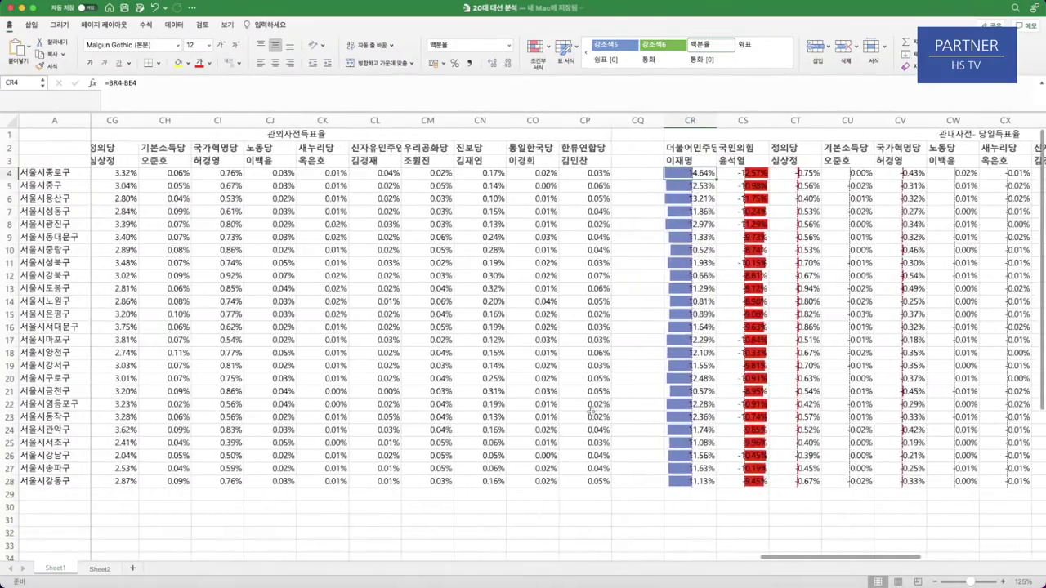
pyautogui.hscroll(5, 653, 413)
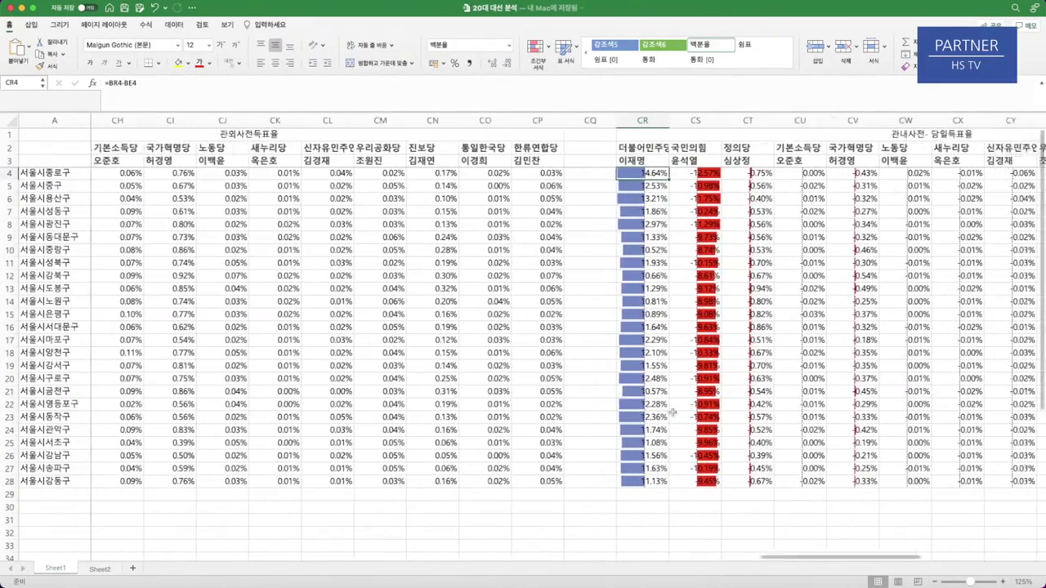
pyautogui.hscroll(10, 672, 412)
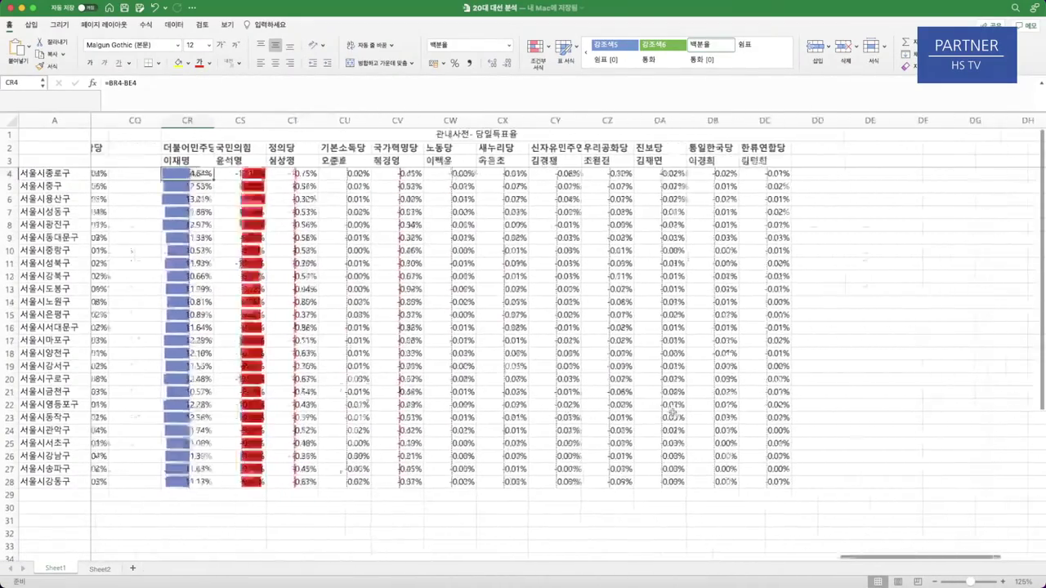
pyautogui.hscroll(-15, 678, 413)
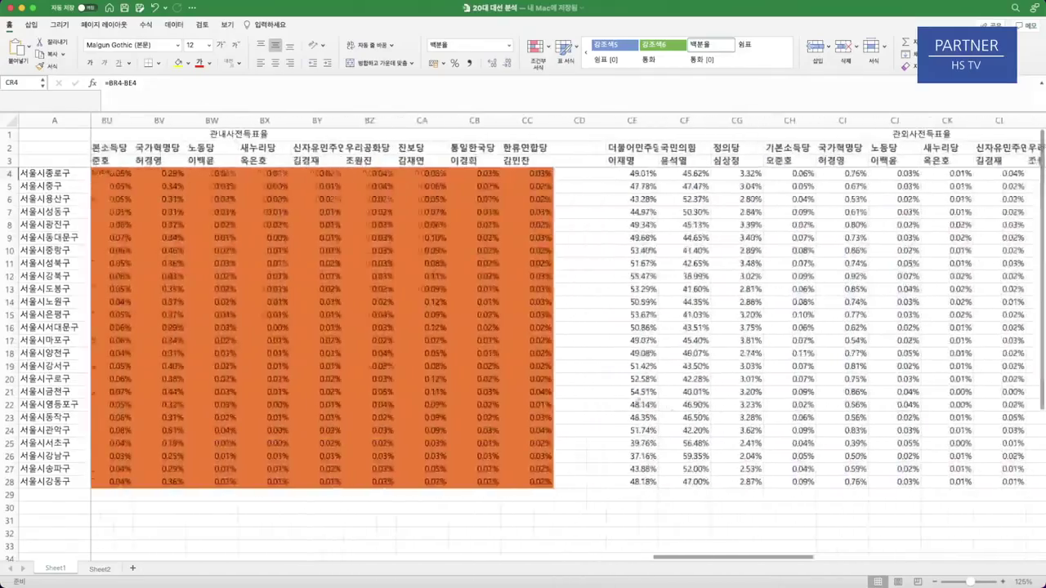
# - Check the 당일득표율 heading in BE1, then select the 국민의힘 관내사전득표율 column BS
pyautogui.hscroll(-5, 554, 356)
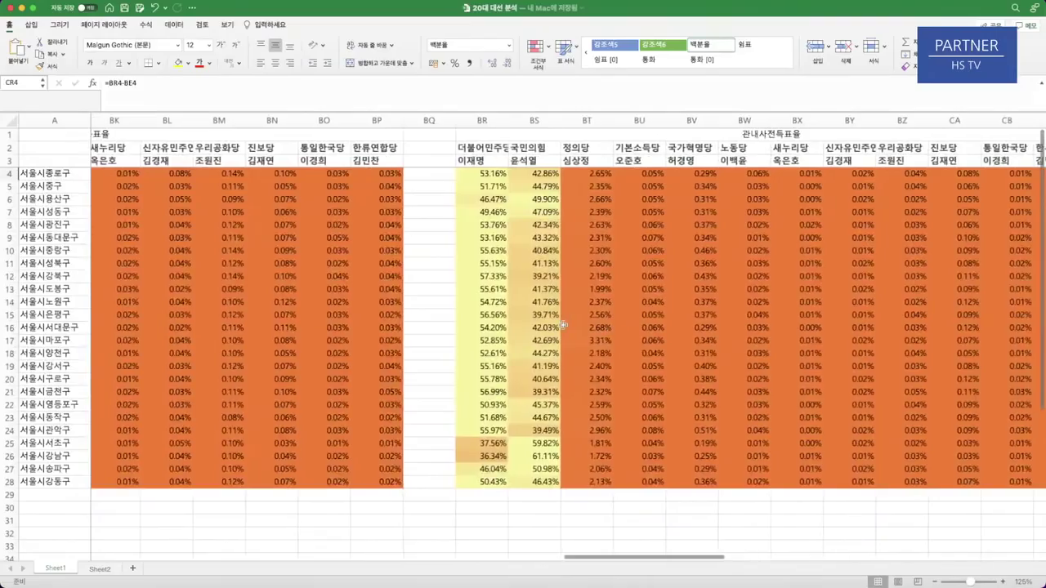
pyautogui.hscroll(1, 553, 318)
pyautogui.click(205, 134)
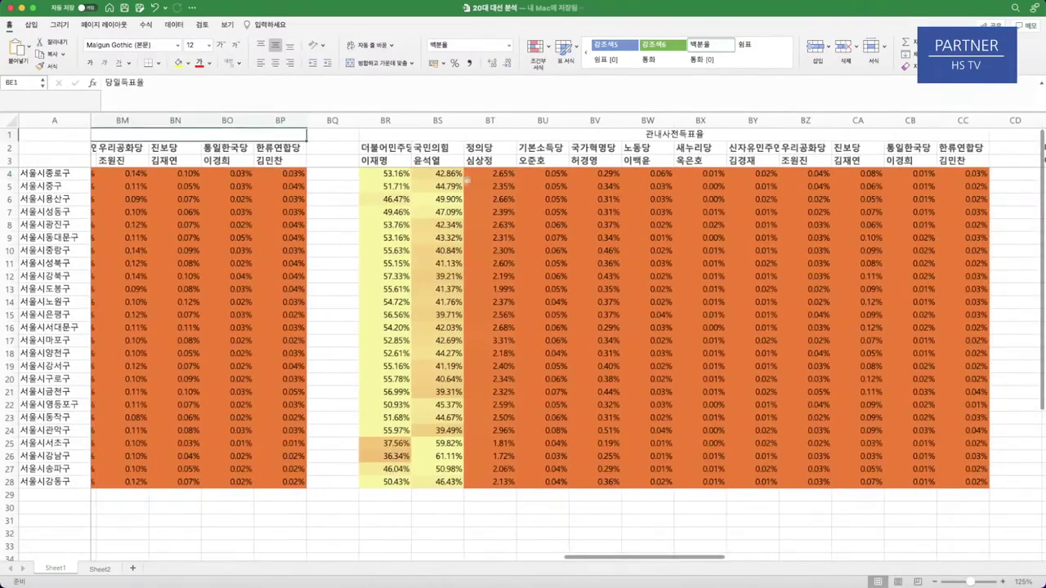
pyautogui.click(452, 151)
pyautogui.press('super+shift+Down')
pyautogui.hscroll(10, 585, 176)
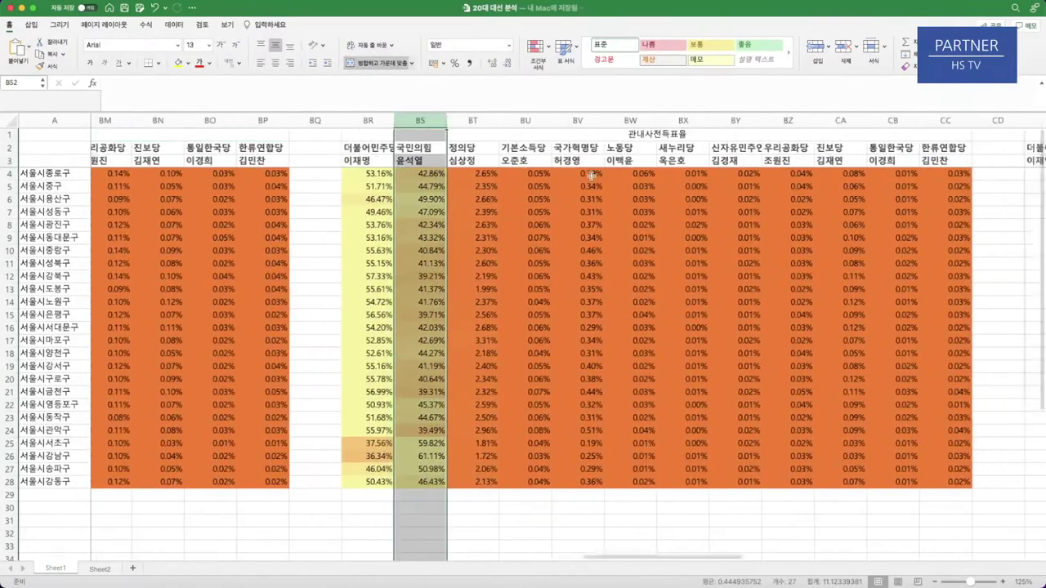
# - Copy the whole 관외사전득표율 table in CE1:CP28 and paste it at DE1
pyautogui.hscroll(2, 584, 176)
pyautogui.click(588, 134)
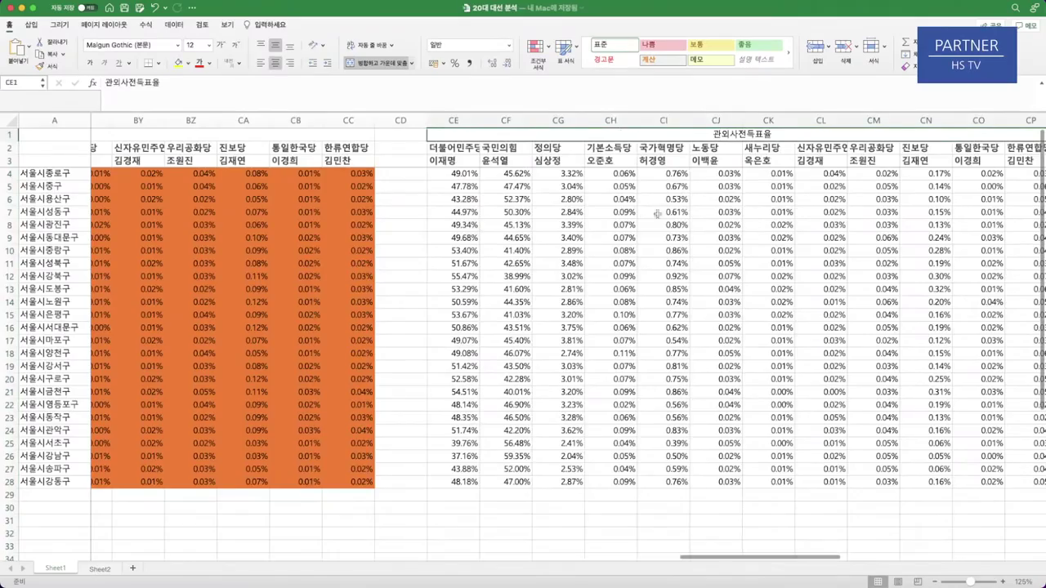
pyautogui.hscroll(2, 668, 393)
pyautogui.keyDown('shift'); pyautogui.click(879, 482); pyautogui.keyUp('shift')
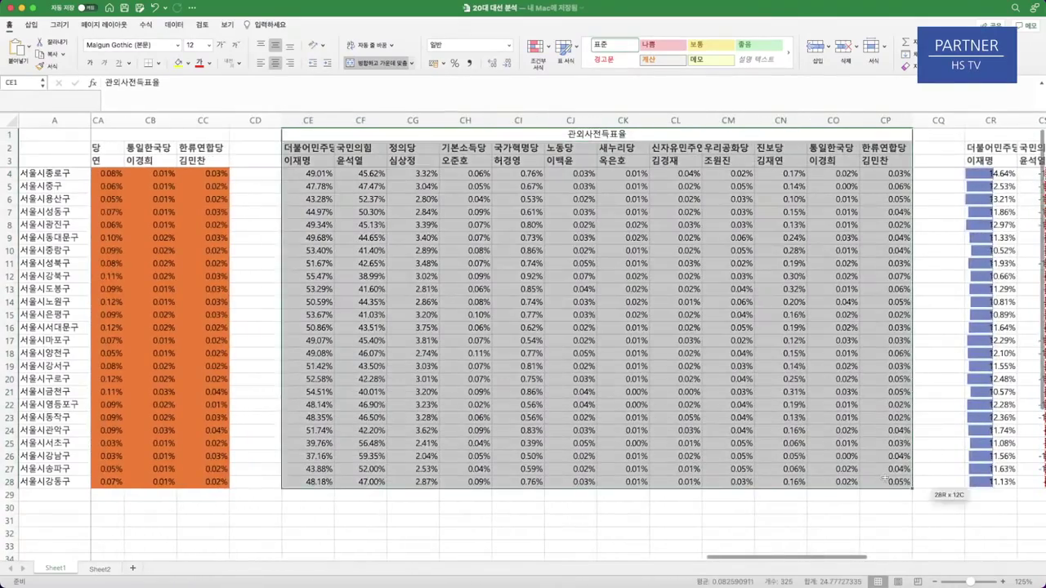
pyautogui.hscroll(1, 966, 378)
pyautogui.press('super+c')
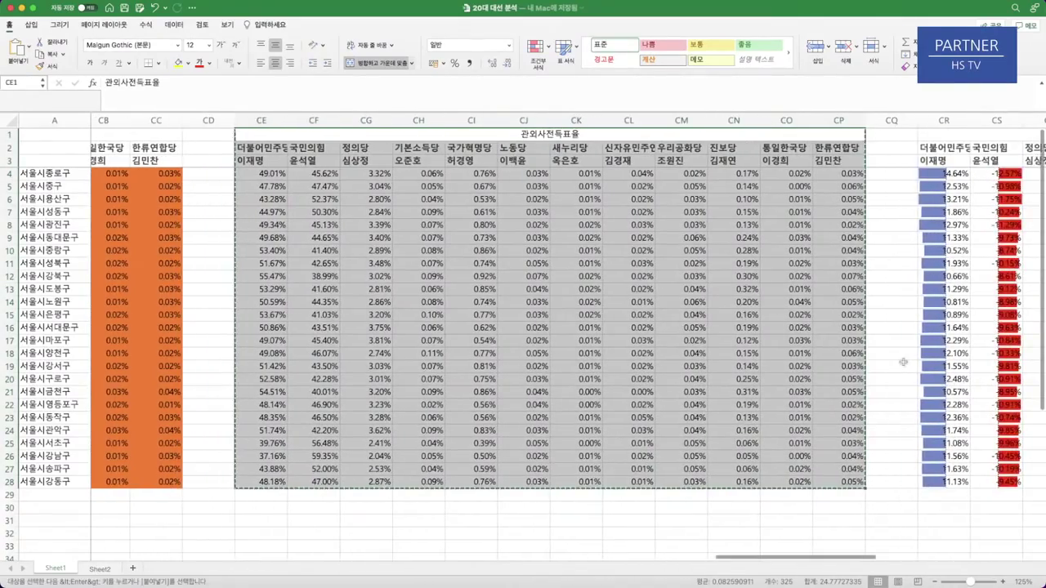
pyautogui.hscroll(20, 858, 358)
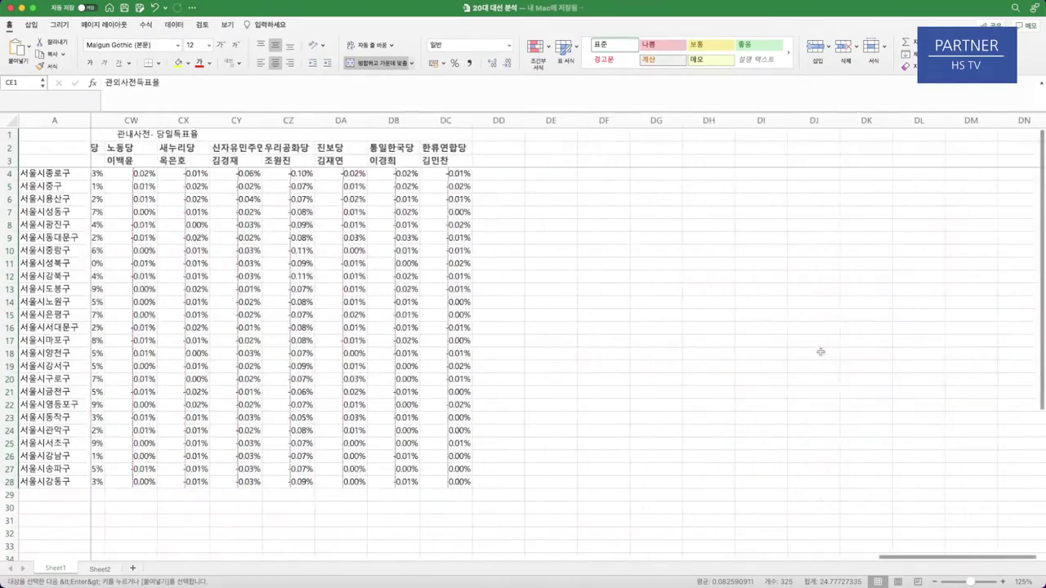
pyautogui.hscroll(-5, 822, 352)
pyautogui.click(818, 136)
pyautogui.press('super+v')
pyautogui.hscroll(7, 842, 215)
pyautogui.hscroll(-5, 842, 215)
pyautogui.hscroll(4, 817, 180)
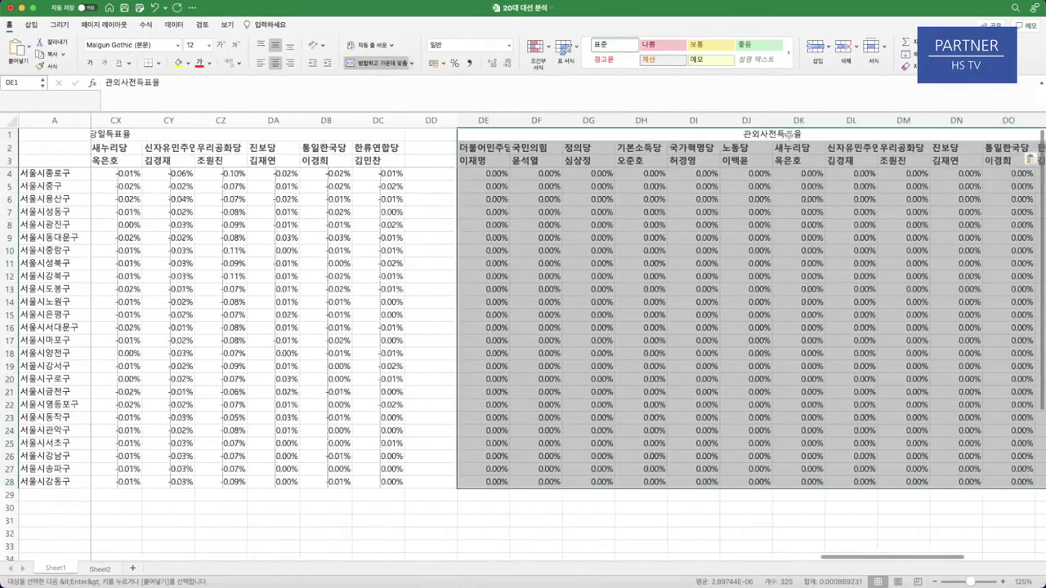
# - Retitle the pasted table's heading in DE1 as 재외국민투표
pyautogui.click(789, 137)
pyautogui.write('재외국민투표')
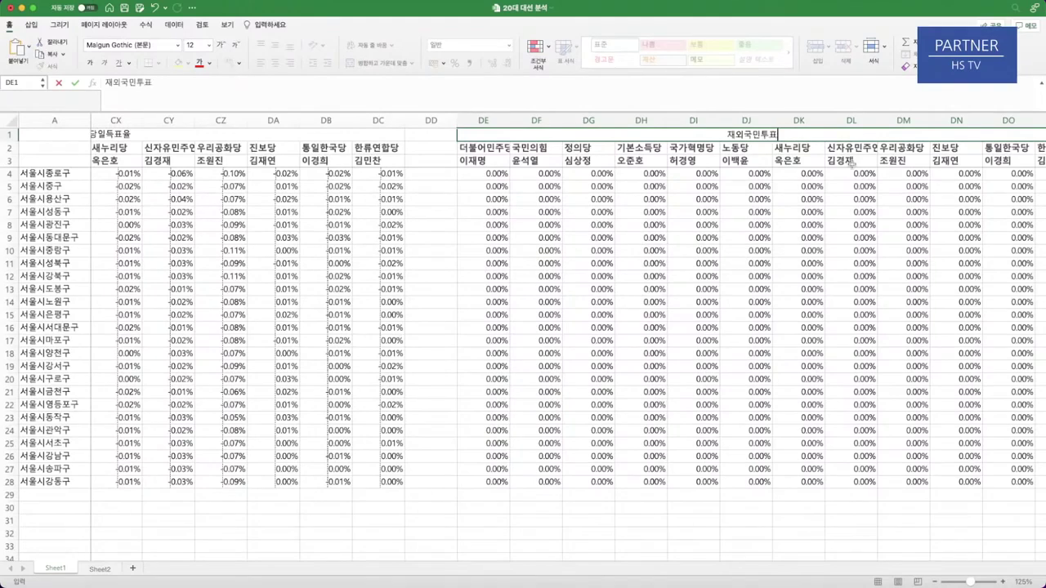
pyautogui.press('Return')
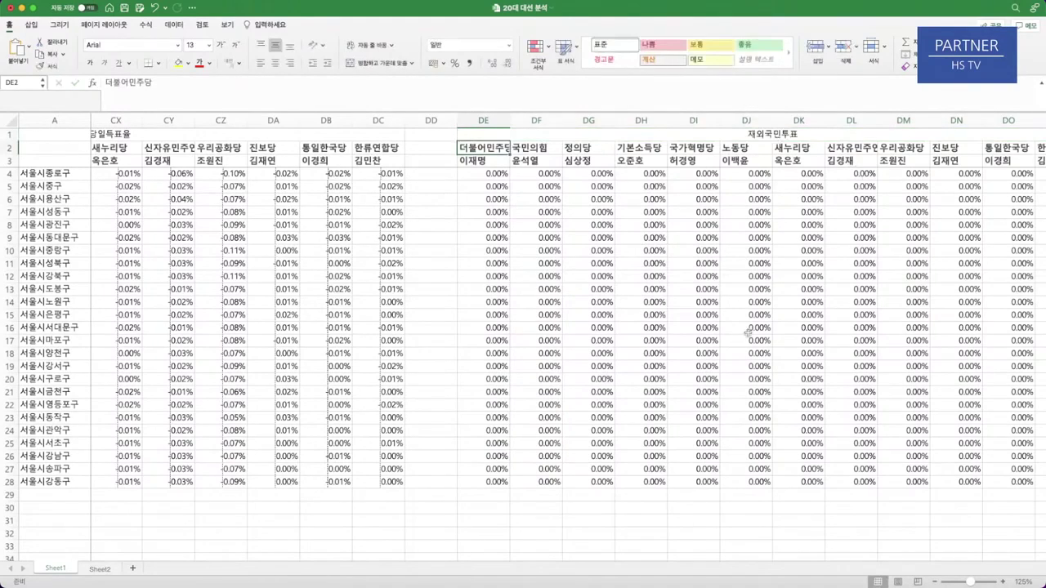
# - Check the formula in DE4, undo the new title and the table paste at DE1, then cancel the copy selection
pyautogui.click(474, 176)
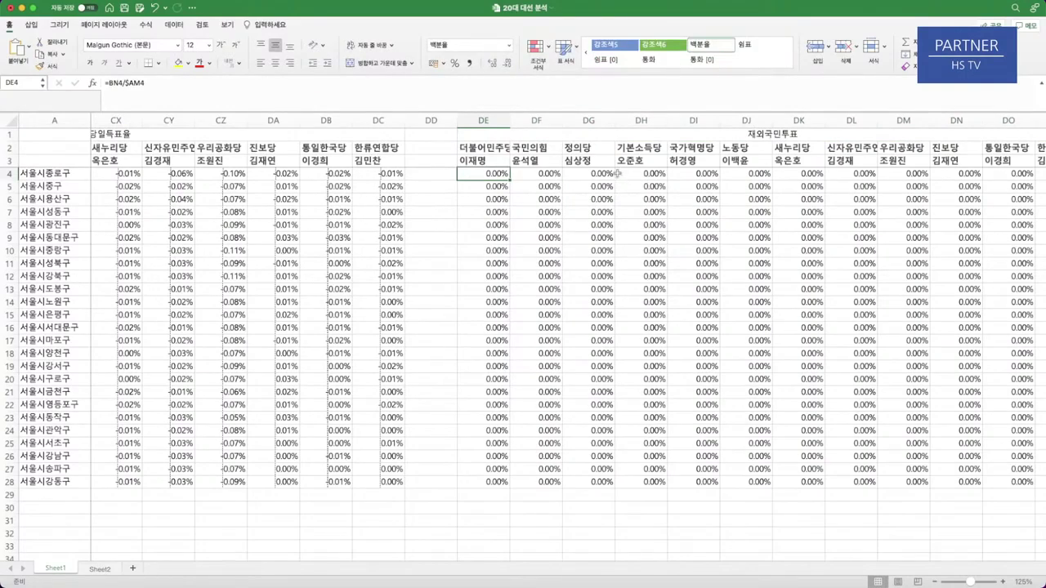
pyautogui.hotkey('ctrl', 'Up')
pyautogui.hotkey('ctrl', 'shift', 'End')
pyautogui.hotkey('ctrl', 'c')
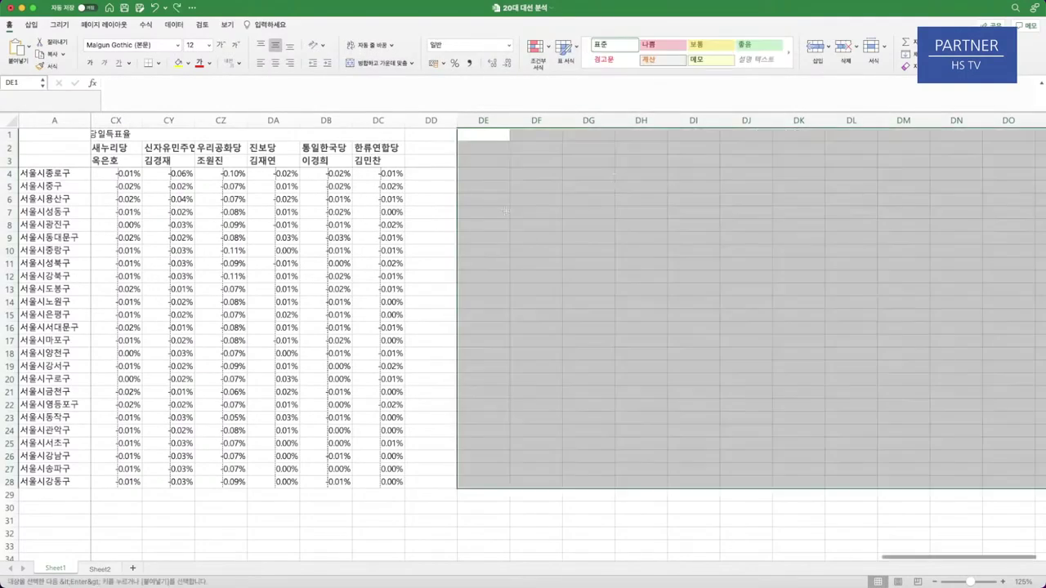
pyautogui.hscroll(-10, 469, 223)
pyautogui.hscroll(-5, 468, 223)
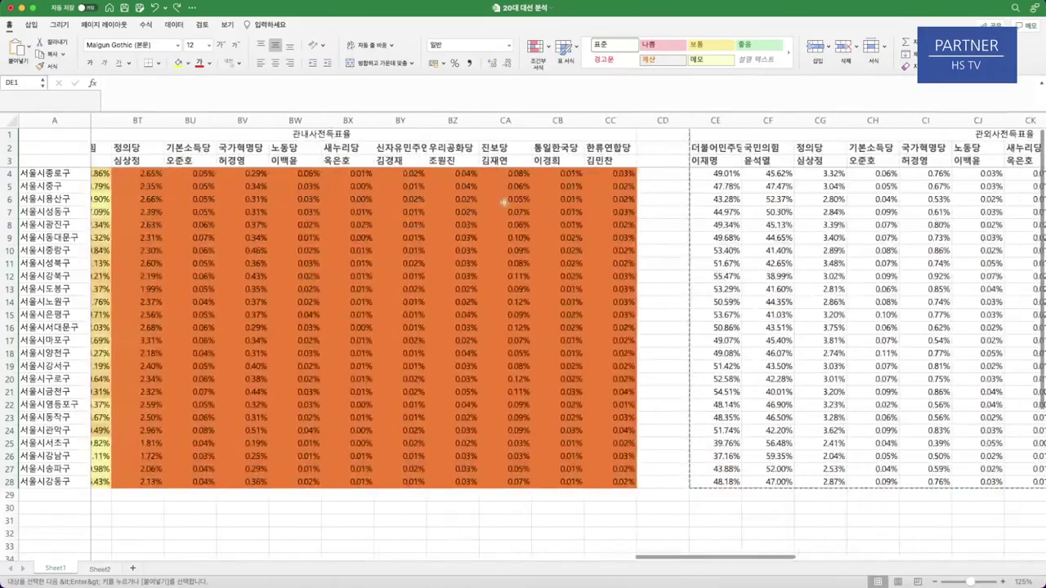
pyautogui.click(662, 173)
pyautogui.press('Escape')
# - Insert a series of blank columns at BC, between the 관외사전 votes and the 당일득표율 section
pyautogui.hscroll(-8, 357, 182)
pyautogui.hscroll(-12, 357, 182)
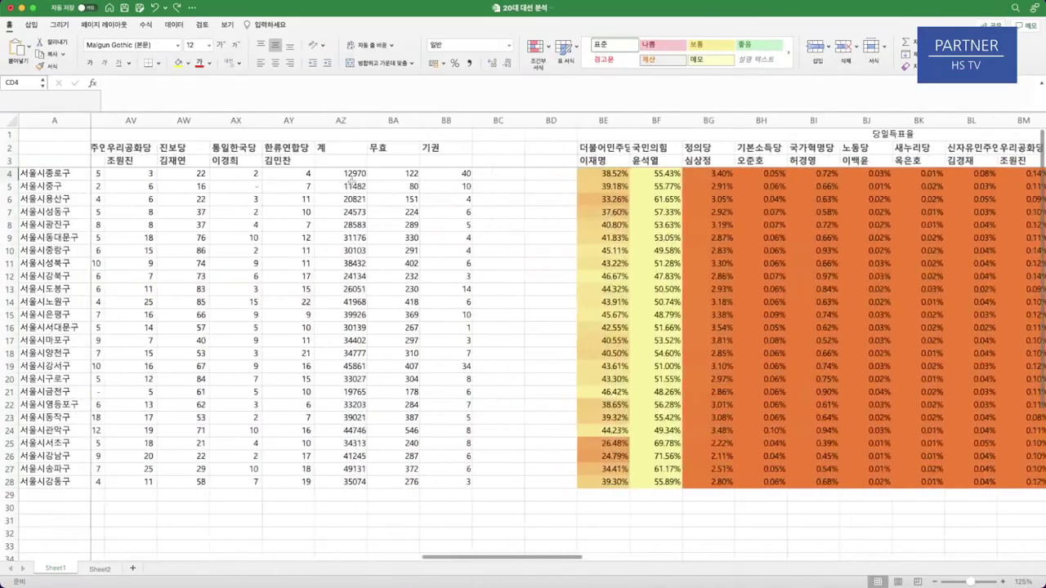
pyautogui.hscroll(-15, 505, 132)
pyautogui.hscroll(15, 539, 141)
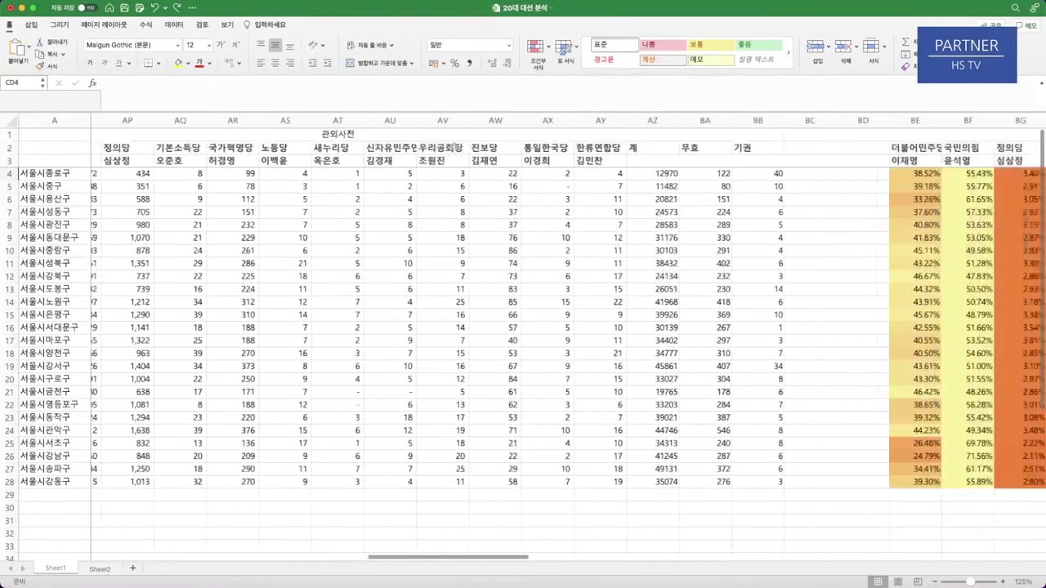
pyautogui.hscroll(1, 576, 150)
pyautogui.click(544, 134)
pyautogui.rightClick(544, 134)
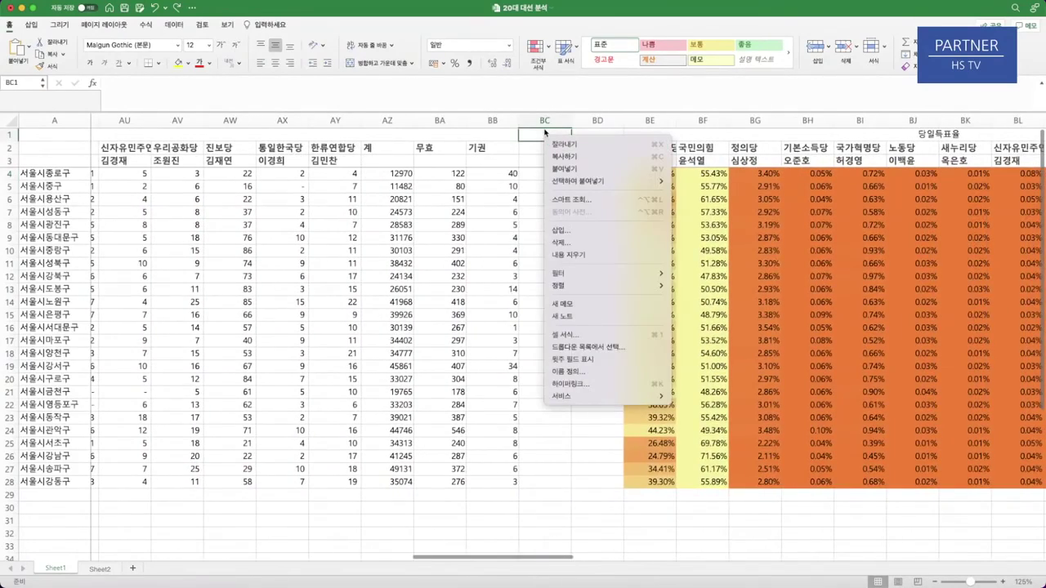
pyautogui.click(540, 120)
pyautogui.rightClick(542, 121)
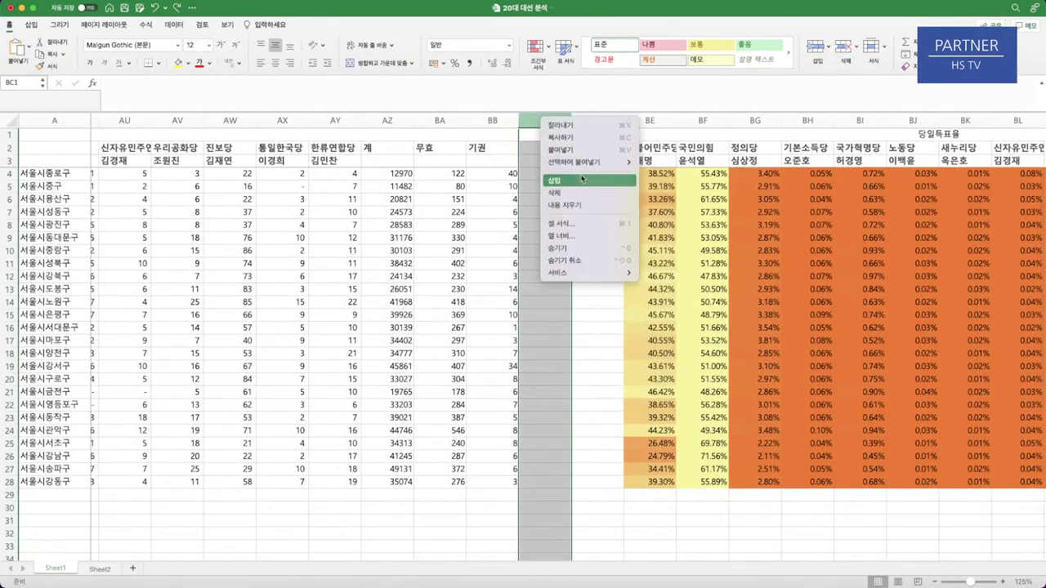
pyautogui.click(580, 180)
pyautogui.press('super+y')
pyautogui.press('super+y')
pyautogui.press('super+y')
pyautogui.press('super+y')
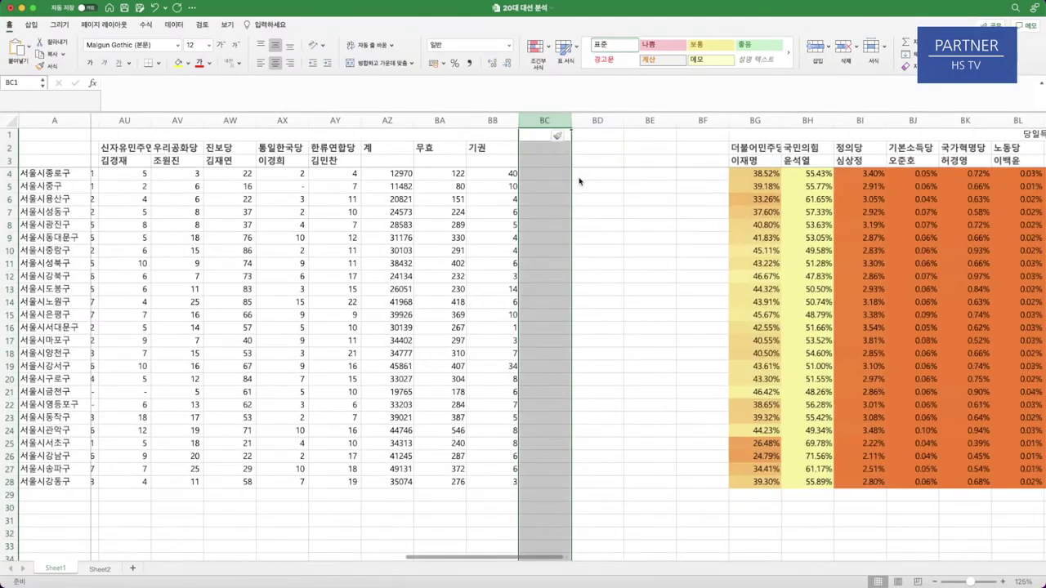
pyautogui.press('super+y')
pyautogui.press('super+y')
pyautogui.press('super+y')
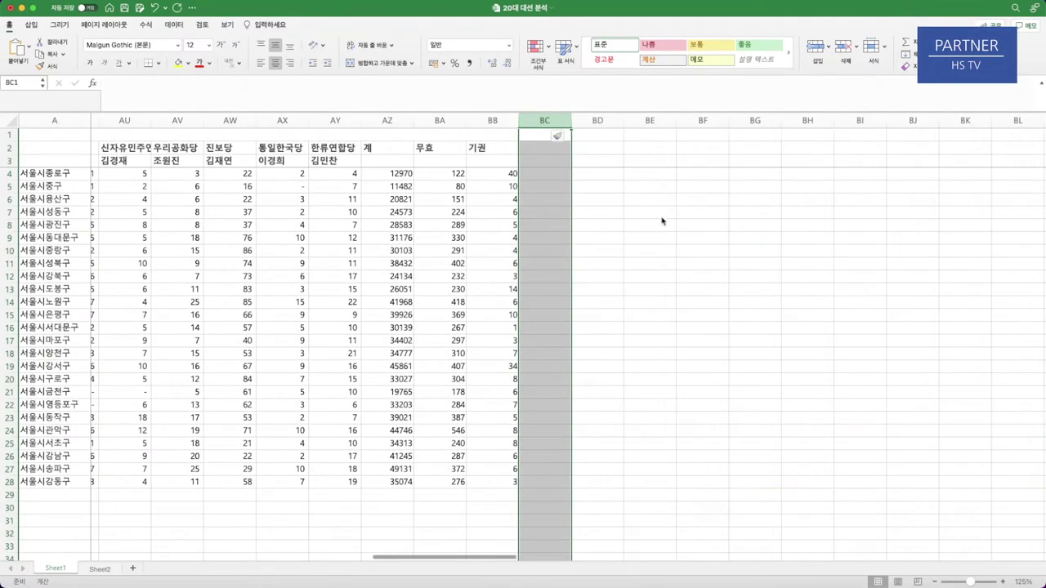
pyautogui.hscroll(10, 658, 221)
# - Copy the 관외사전 vote table in AL1:BB28 and paste it at BD1 in the blank columns
pyautogui.hscroll(-10, 654, 222)
pyautogui.hscroll(-10, 652, 223)
pyautogui.moveTo(482, 134); pyautogui.dragTo(509, 477)
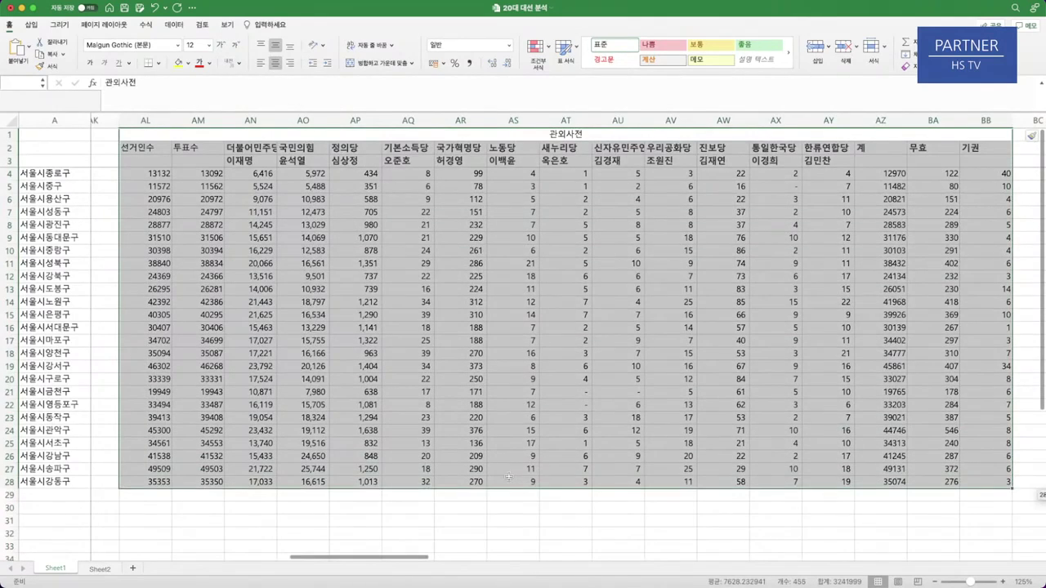
pyautogui.press('super+c')
pyautogui.hscroll(2, 564, 395)
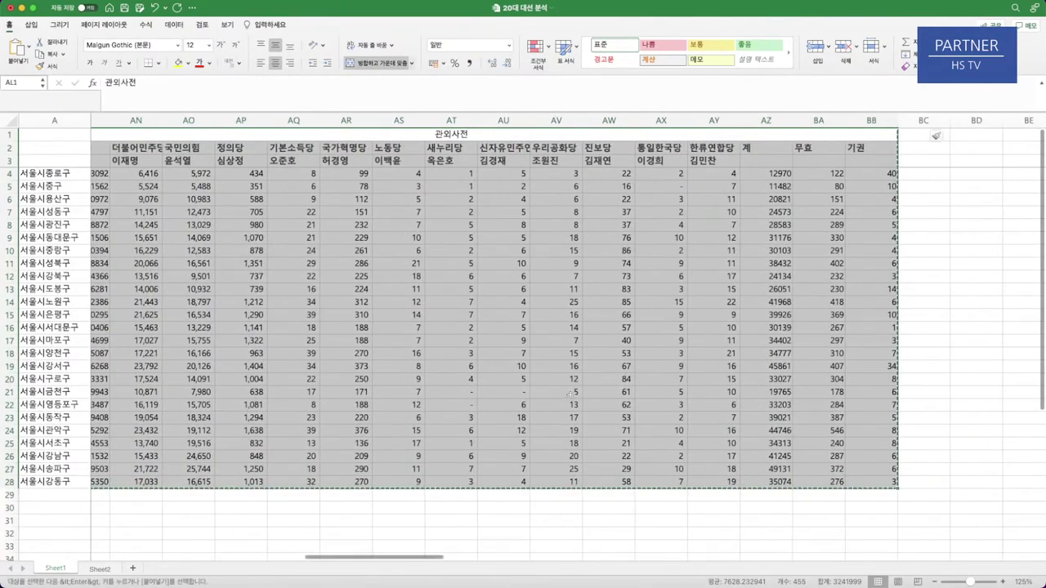
pyautogui.hscroll(5, 564, 395)
pyautogui.click(723, 132)
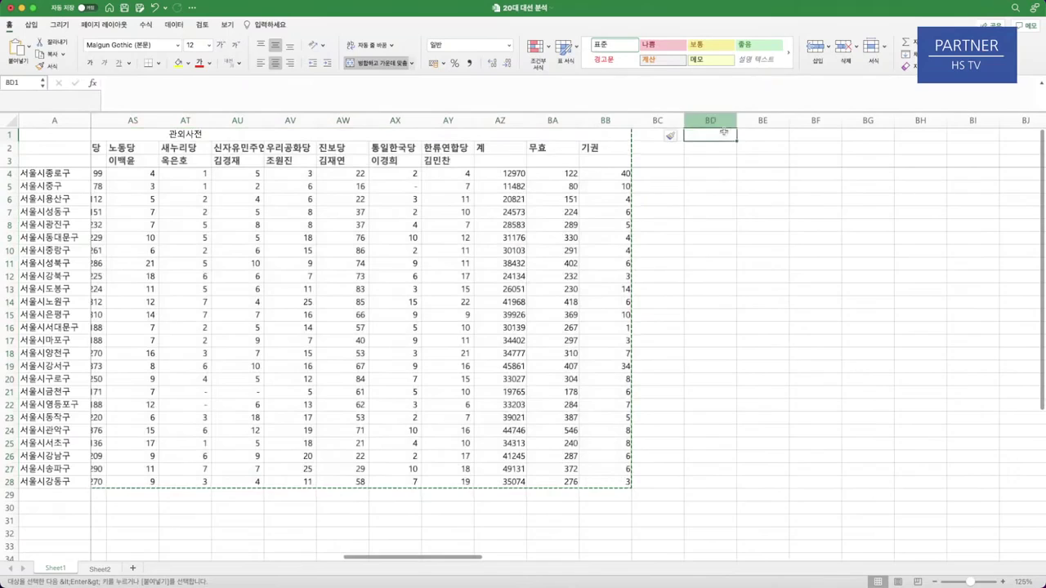
pyautogui.press('super+v')
pyautogui.hscroll(2, 762, 201)
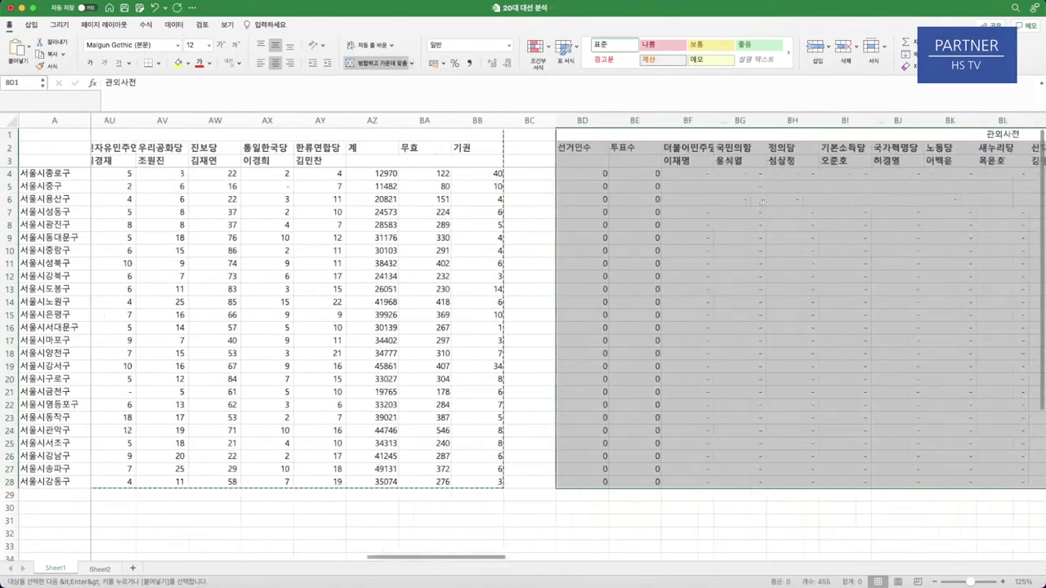
pyautogui.hscroll(5, 763, 202)
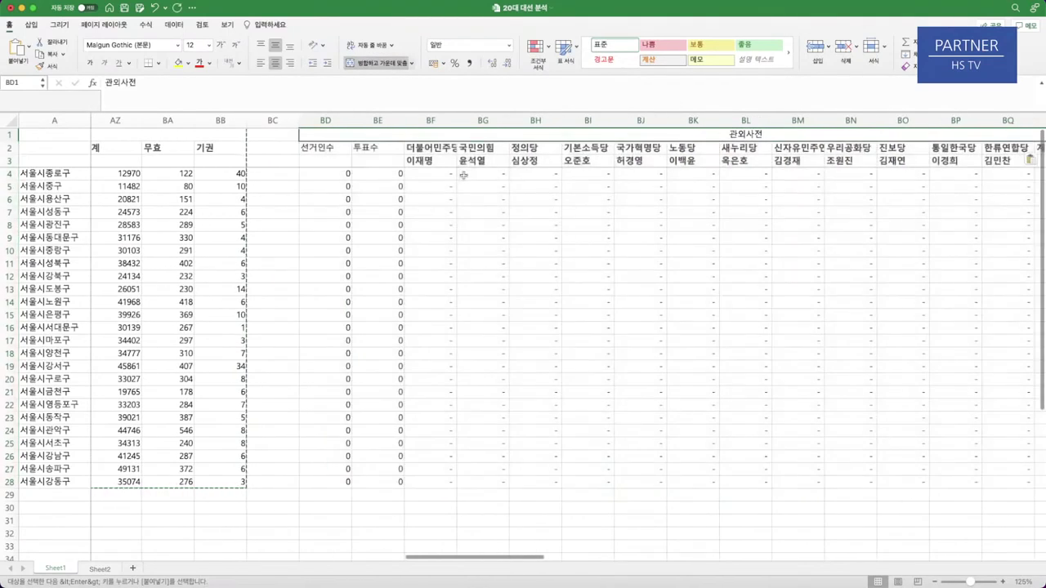
# - Change the sum range of the SUMIFS formula in BD4 to Sheet2!F$1:F$10000
pyautogui.click(334, 174)
pyautogui.hscroll(-1, 333, 177)
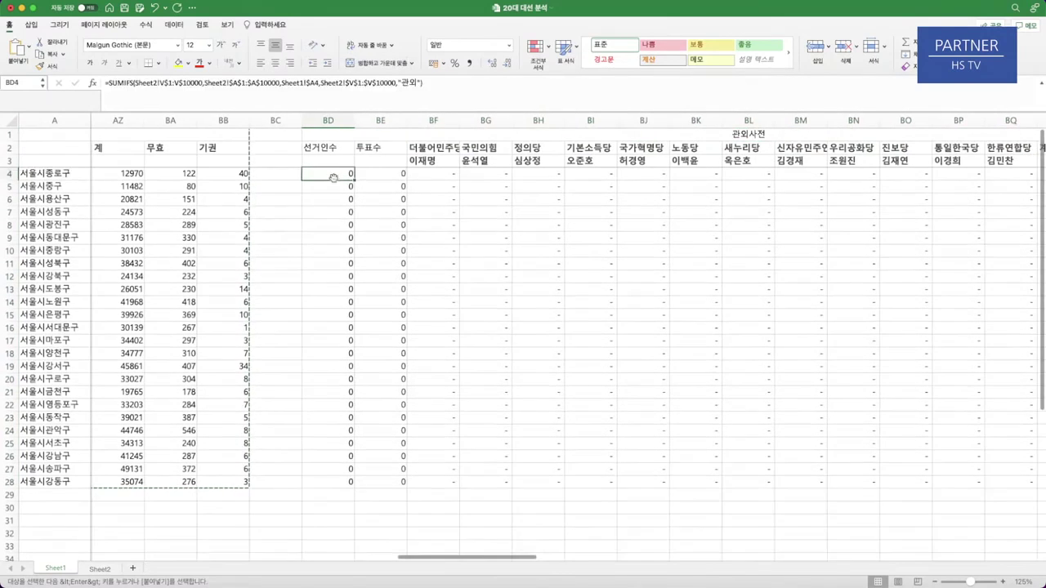
pyautogui.doubleClick(315, 174)
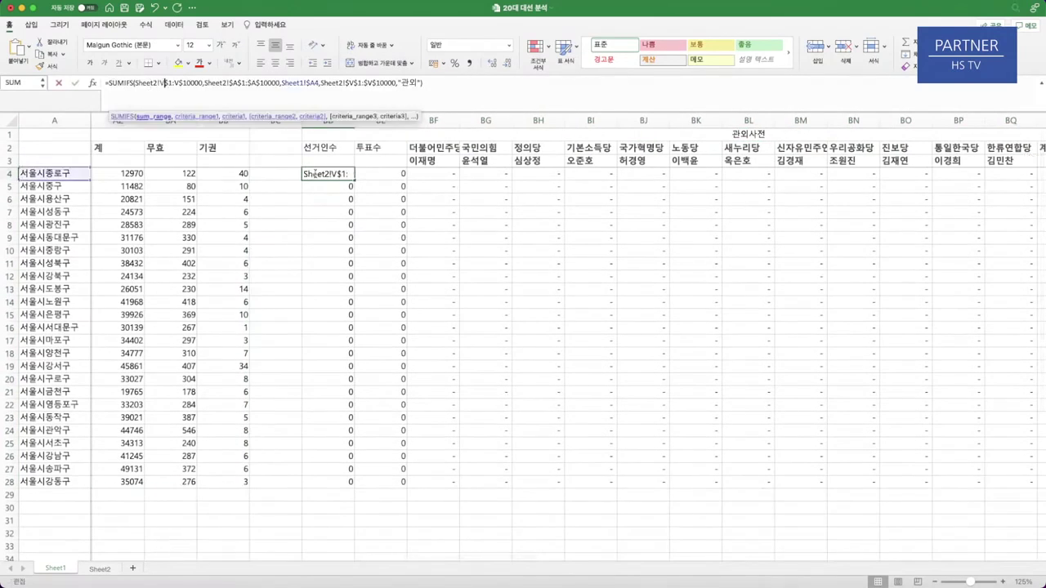
pyautogui.press('BackSpace')
pyautogui.write('ㅌ')
pyautogui.press('BackSpace')
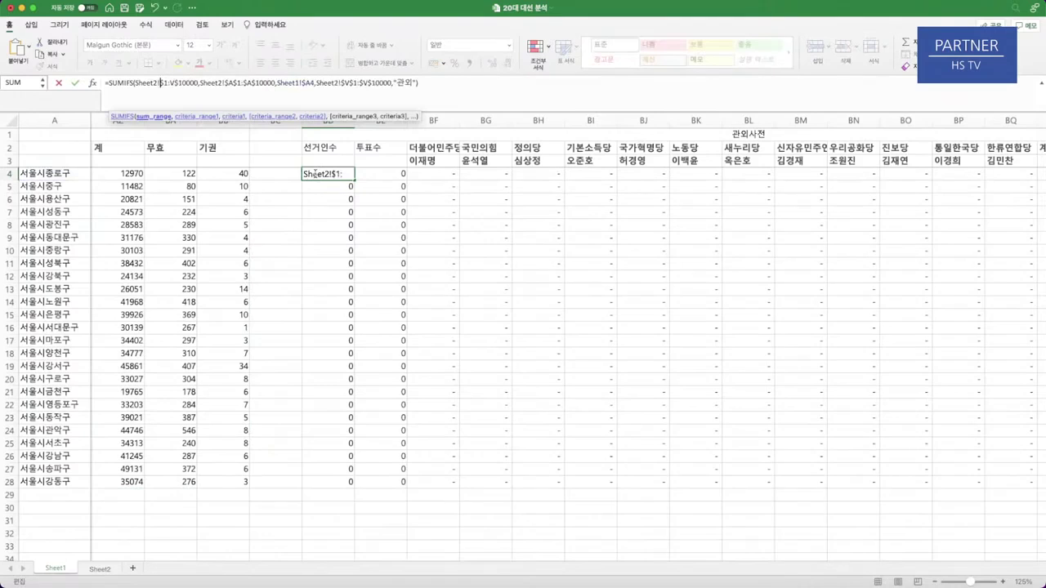
pyautogui.write('f')
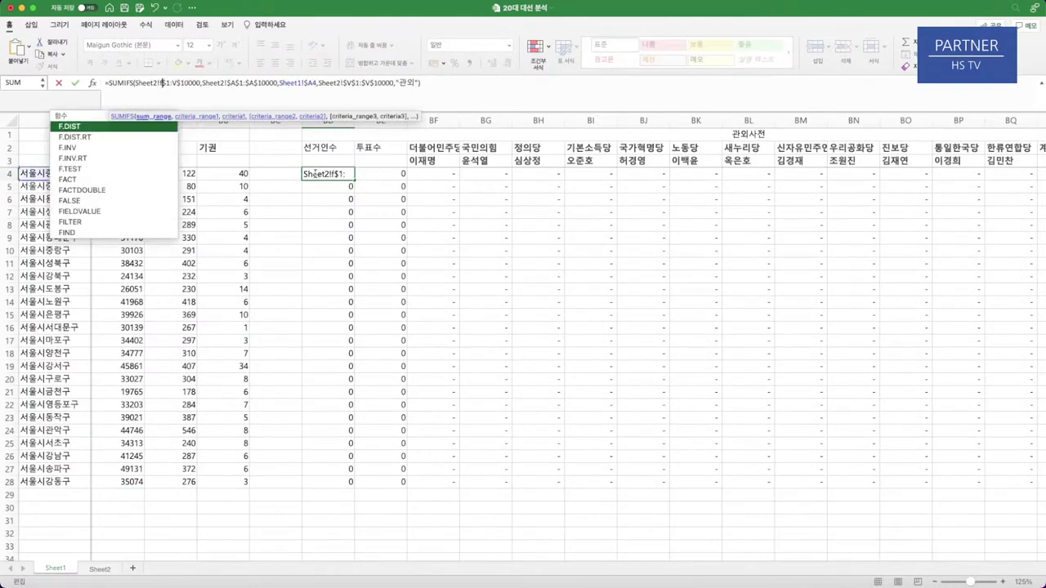
pyautogui.press('Right')
pyautogui.press('Right')
pyautogui.press('Right')
pyautogui.press('Right')
pyautogui.press('BackSpace')
pyautogui.write('f')
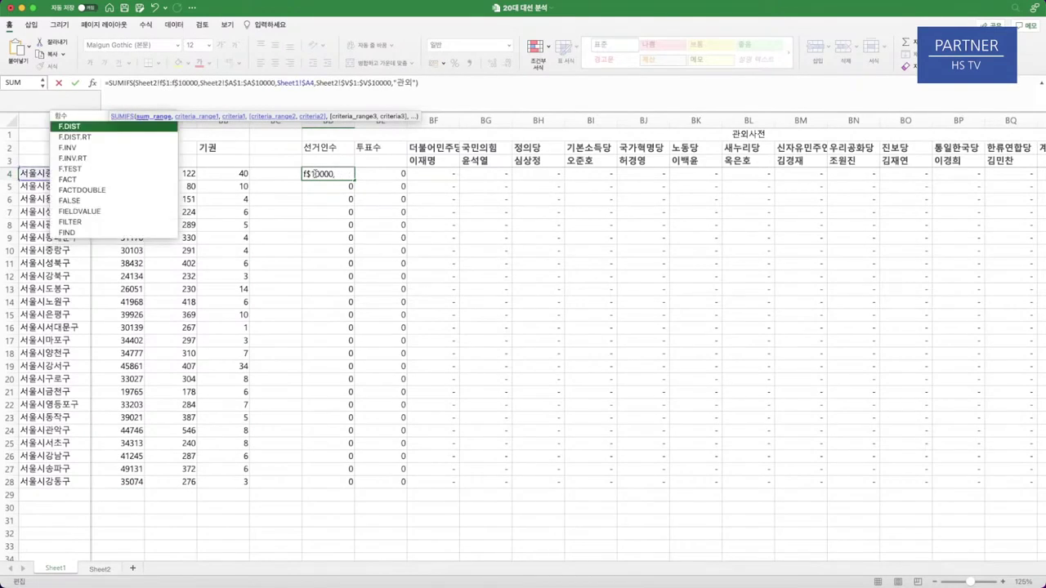
# - Set the last criterion of the BD4 formula to "재외" and fill the formula down through BD28
pyautogui.click(443, 95)
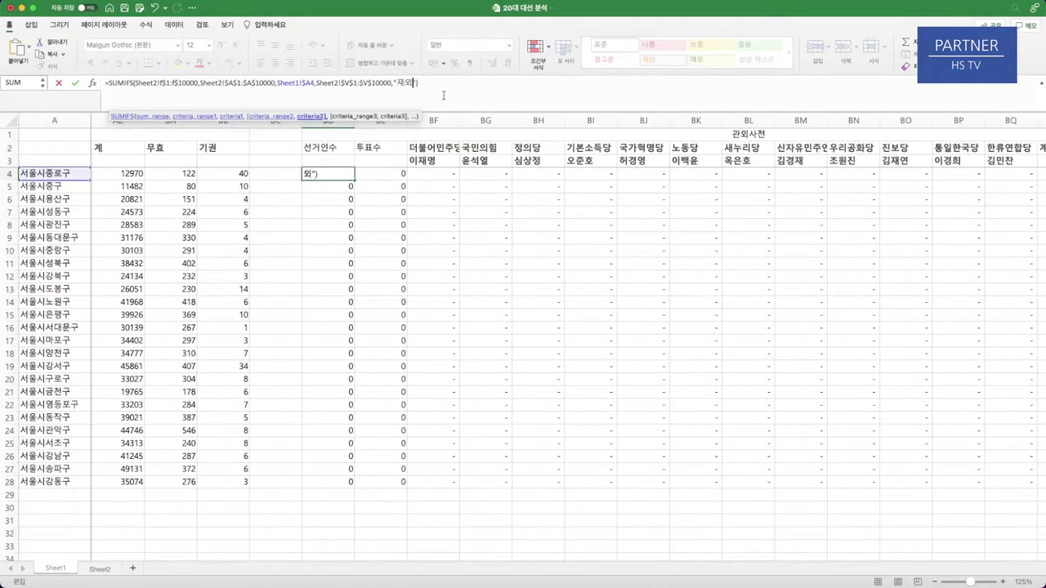
pyautogui.press('Return')
pyautogui.hscroll(-1, 373, 516)
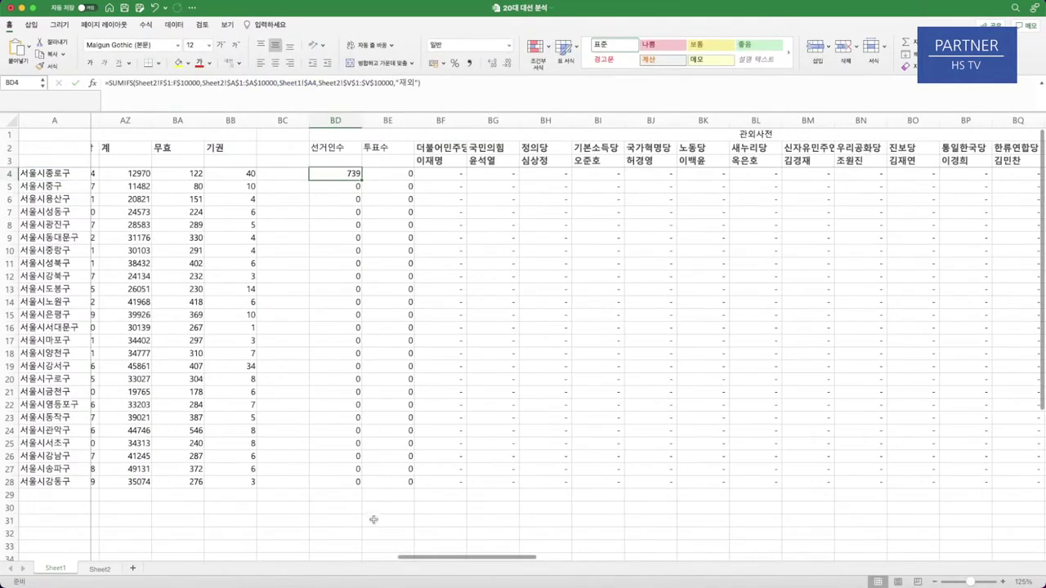
pyautogui.keyDown('shift'); pyautogui.click(352, 481); pyautogui.keyUp('shift')
pyautogui.press('F2')
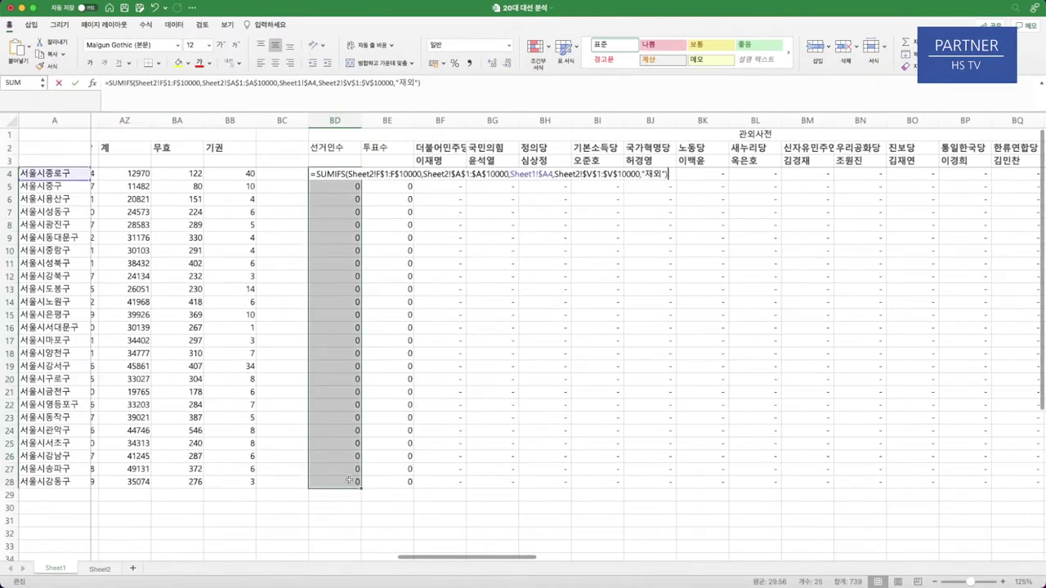
pyautogui.hotkey('ctrl', 'Return')
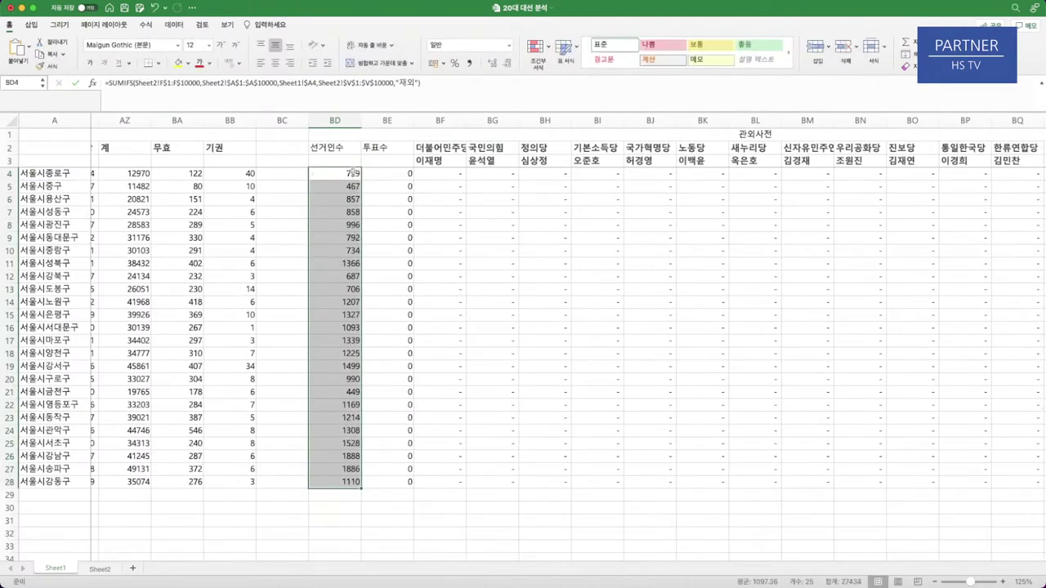
# - Fill the BD4 formula across the 종로구 row through BT4
pyautogui.click(351, 173)
pyautogui.hscroll(5, 695, 229)
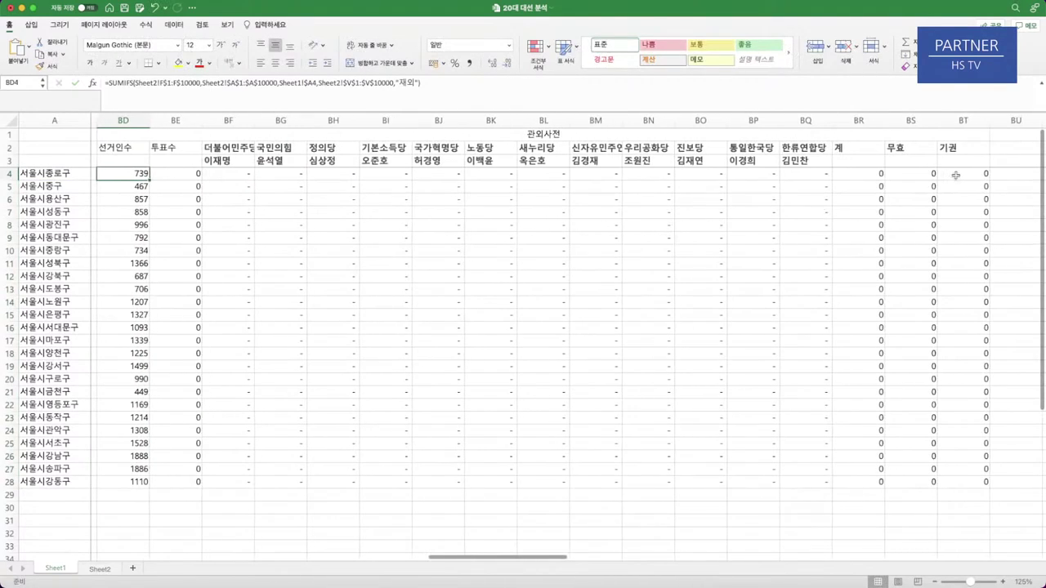
pyautogui.keyDown('shift'); pyautogui.click(955, 175); pyautogui.keyUp('shift')
pyautogui.press('F2')
pyautogui.hotkey('ctrl', 'Return')
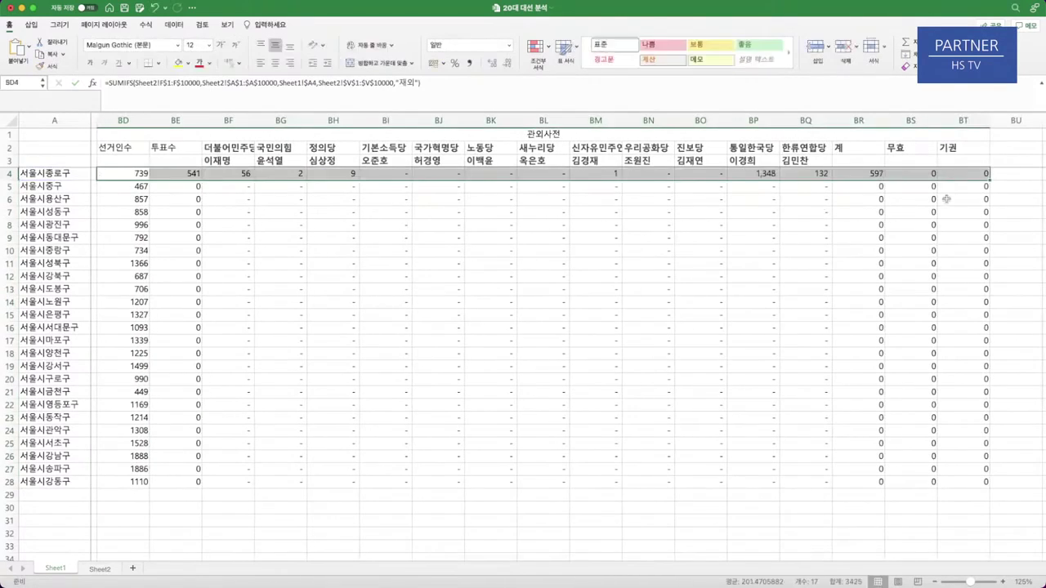
# - Copy the formulas in BD4:BT4 and paste them into each district row from 중구 (row 5) to 양천구 (row 18)
pyautogui.hotkey('ctrl', 'c')
pyautogui.click(124, 187)
pyautogui.hotkey('ctrl', 'v')
pyautogui.click(129, 199)
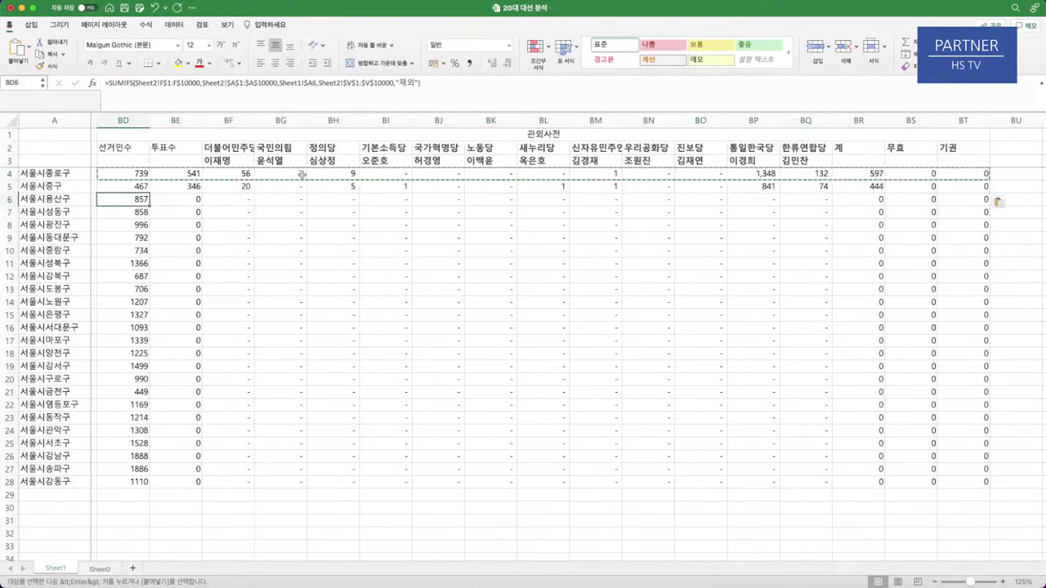
pyautogui.hotkey('ctrl', 'v')
pyautogui.click(144, 213)
pyautogui.hotkey('ctrl', 'v')
pyautogui.click(139, 225)
pyautogui.hotkey('ctrl', 'v')
pyautogui.click(136, 237)
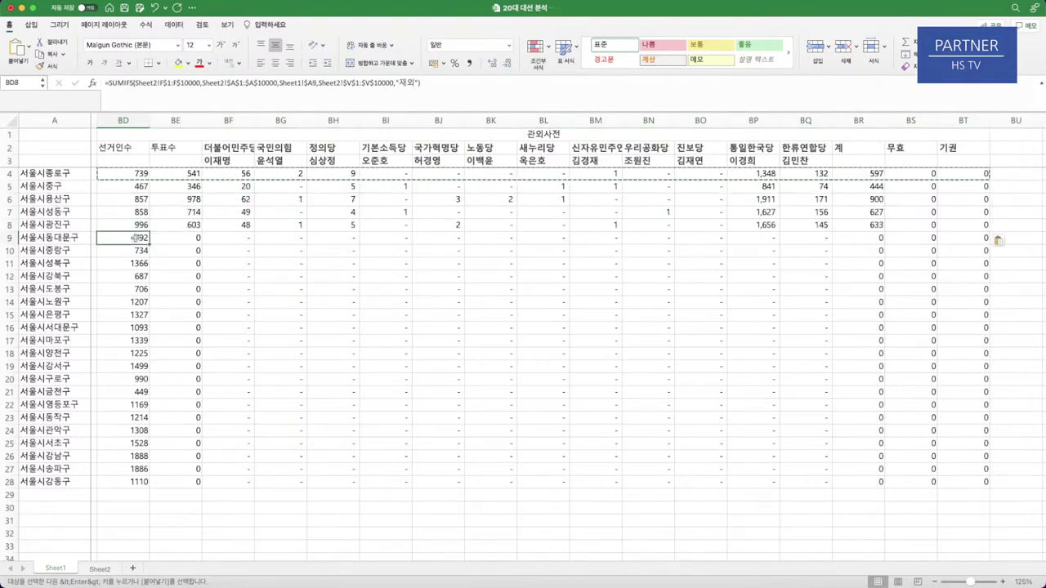
pyautogui.hotkey('ctrl', 'v')
pyautogui.click(134, 251)
pyautogui.hotkey('ctrl', 'v')
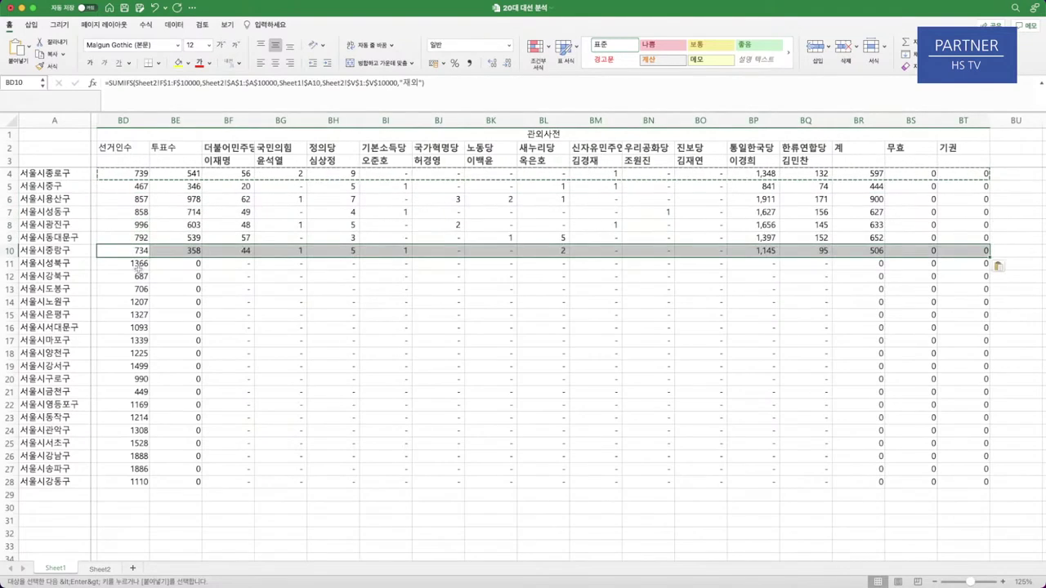
pyautogui.click(136, 264)
pyautogui.hotkey('ctrl', 'v')
pyautogui.click(136, 276)
pyautogui.hotkey('ctrl', 'v')
pyautogui.click(135, 289)
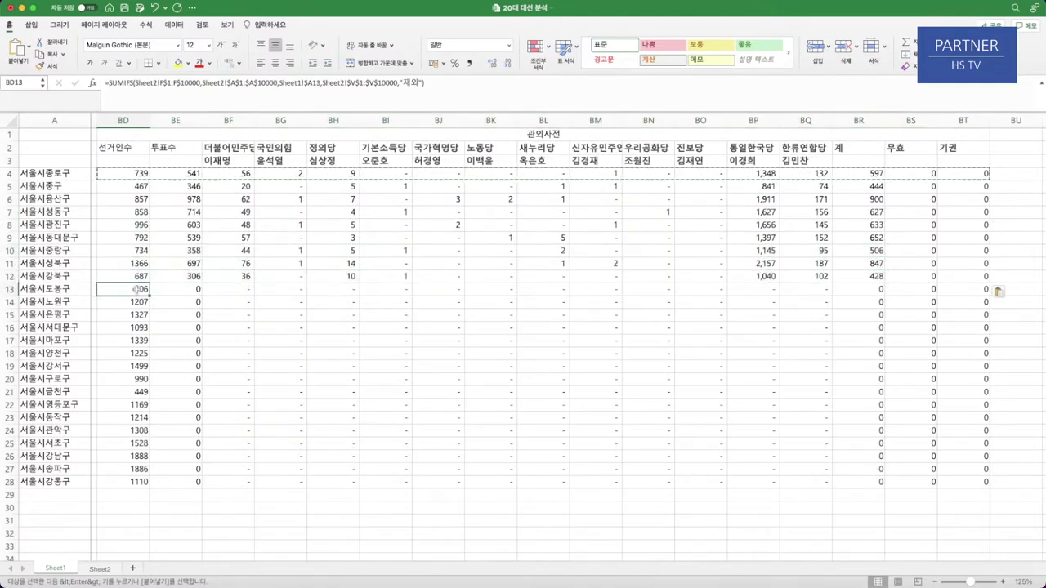
pyautogui.hotkey('ctrl', 'v')
pyautogui.click(139, 301)
pyautogui.hotkey('ctrl', 'v')
pyautogui.click(136, 315)
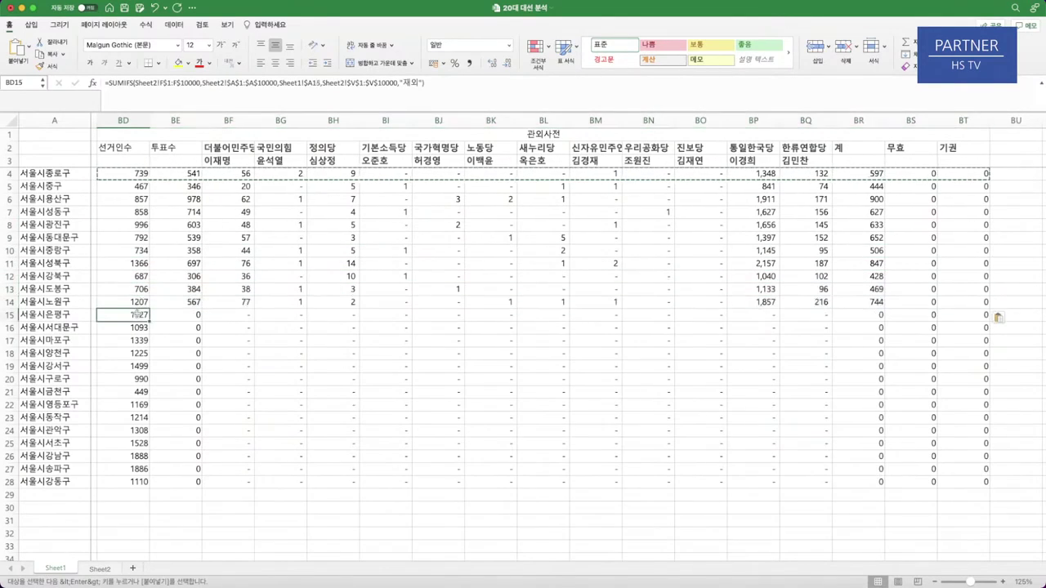
pyautogui.hotkey('ctrl', 'v')
pyautogui.click(136, 327)
pyautogui.hotkey('ctrl', 'v')
pyautogui.click(139, 340)
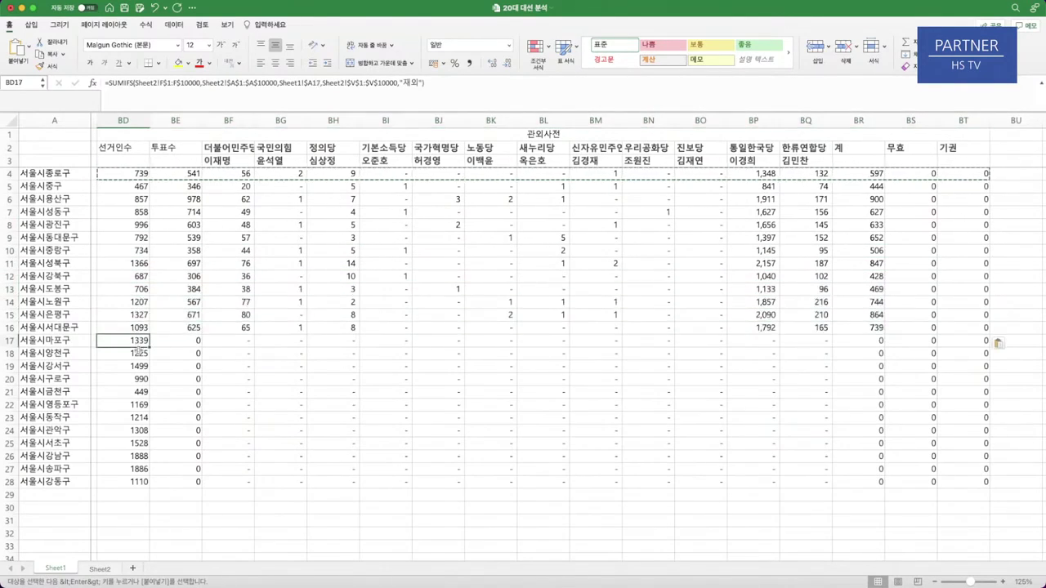
pyautogui.hotkey('ctrl', 'v')
pyautogui.click(139, 353)
pyautogui.hotkey('ctrl', 'v')
pyautogui.moveTo(140, 359); pyautogui.dragTo(140, 371)
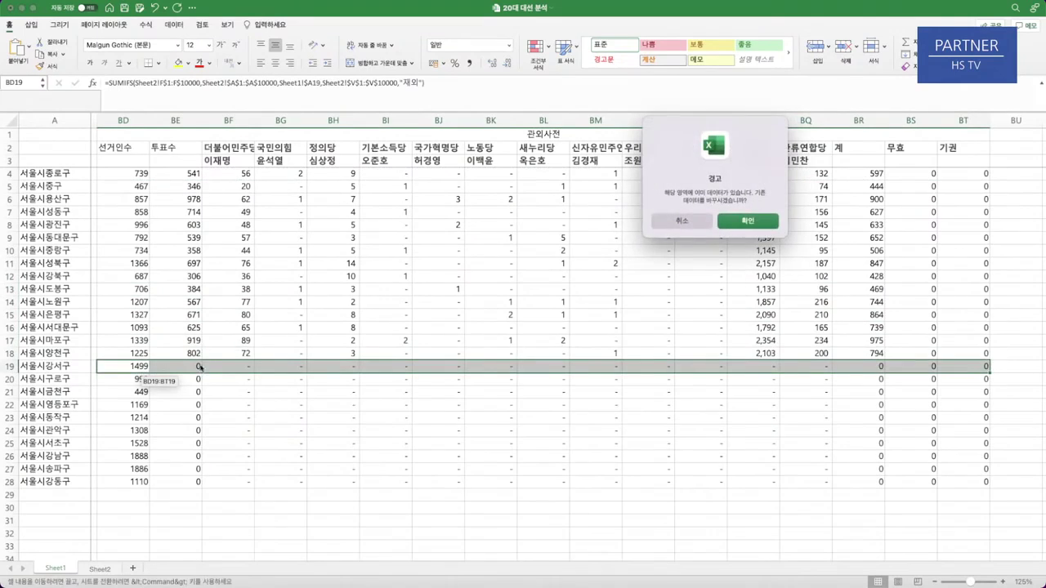
pyautogui.press('Escape')
# - Copy the 양천구 formulas in BD18:BT18 and paste them into the rows from 강서구 (row 19) to 영등포구 (row 22)
pyautogui.click(137, 370)
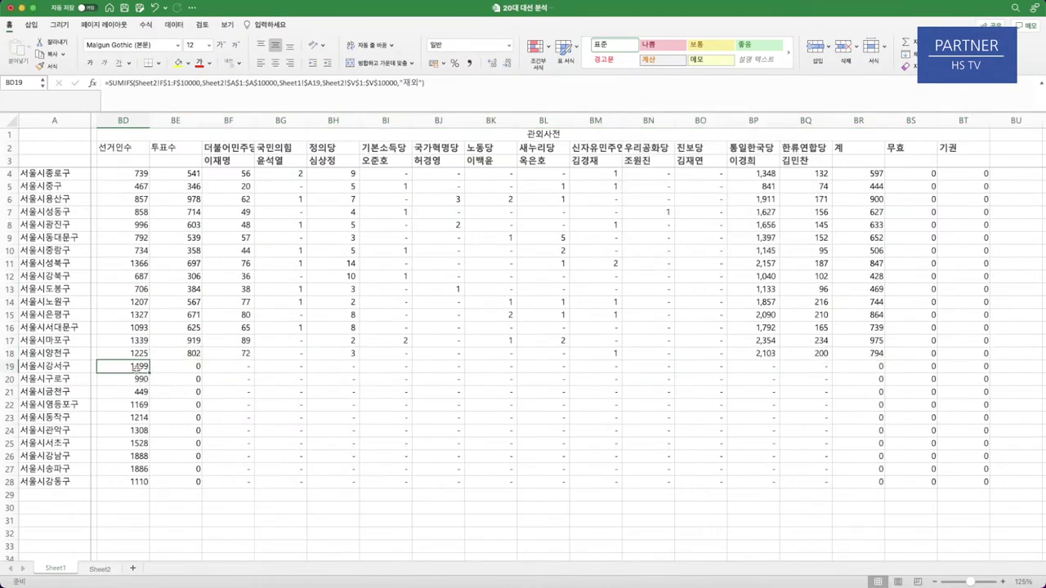
pyautogui.click(139, 356)
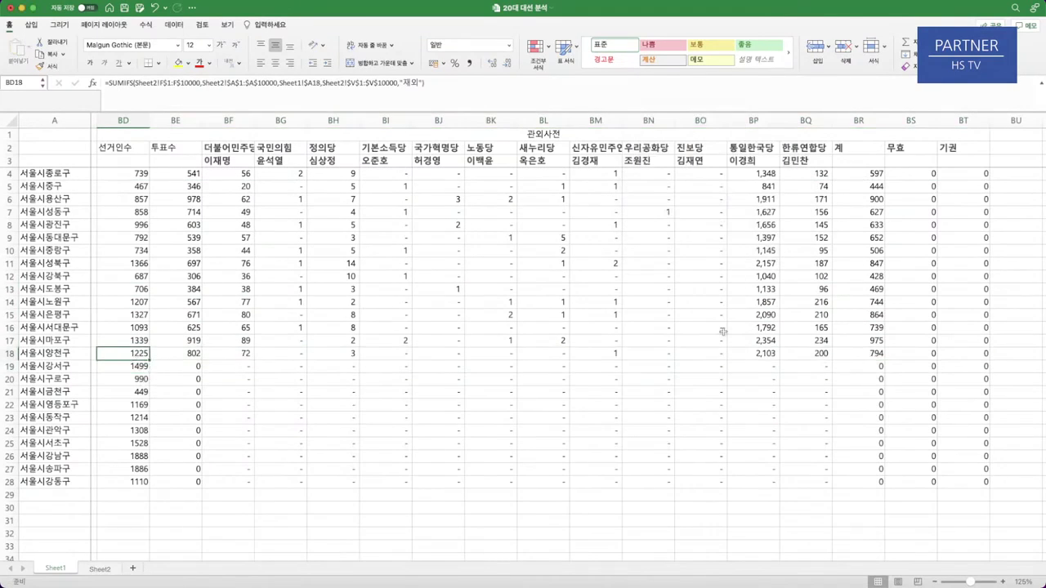
pyautogui.keyDown('shift'); pyautogui.click(997, 358); pyautogui.keyUp('shift')
pyautogui.keyDown('shift'); pyautogui.click(972, 355); pyautogui.keyUp('shift')
pyautogui.hotkey('ctrl', 'c')
pyautogui.click(142, 367)
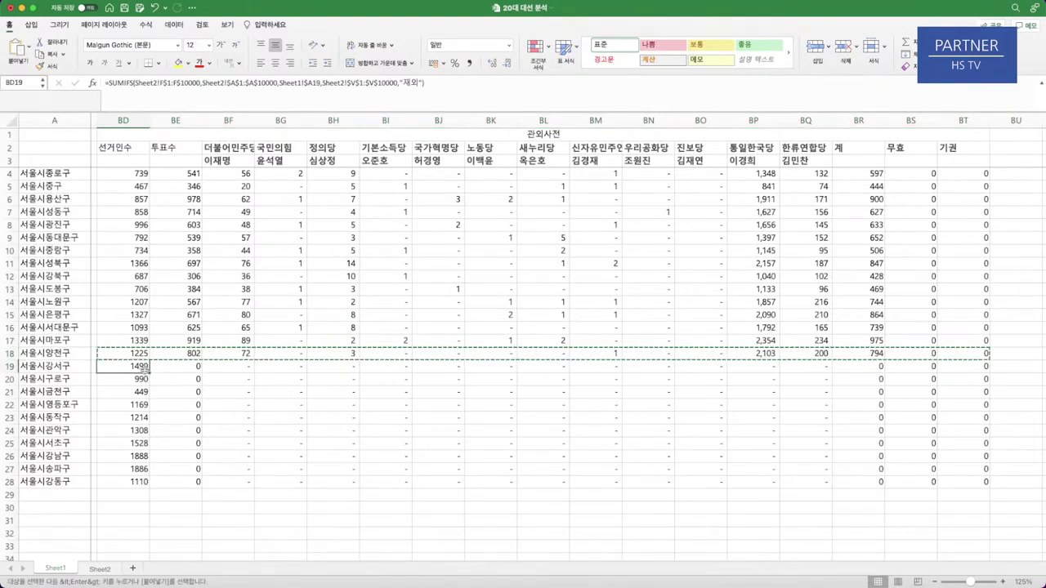
pyautogui.hotkey('ctrl', 'v')
pyautogui.click(129, 379)
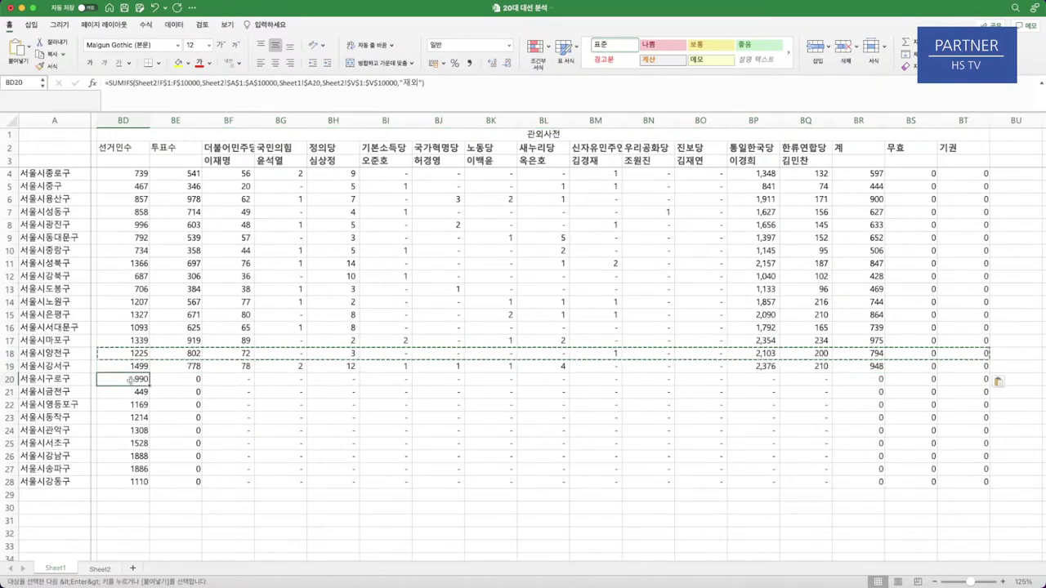
pyautogui.hotkey('ctrl', 'v')
pyautogui.click(129, 392)
pyautogui.hotkey('ctrl', 'v')
pyautogui.click(132, 404)
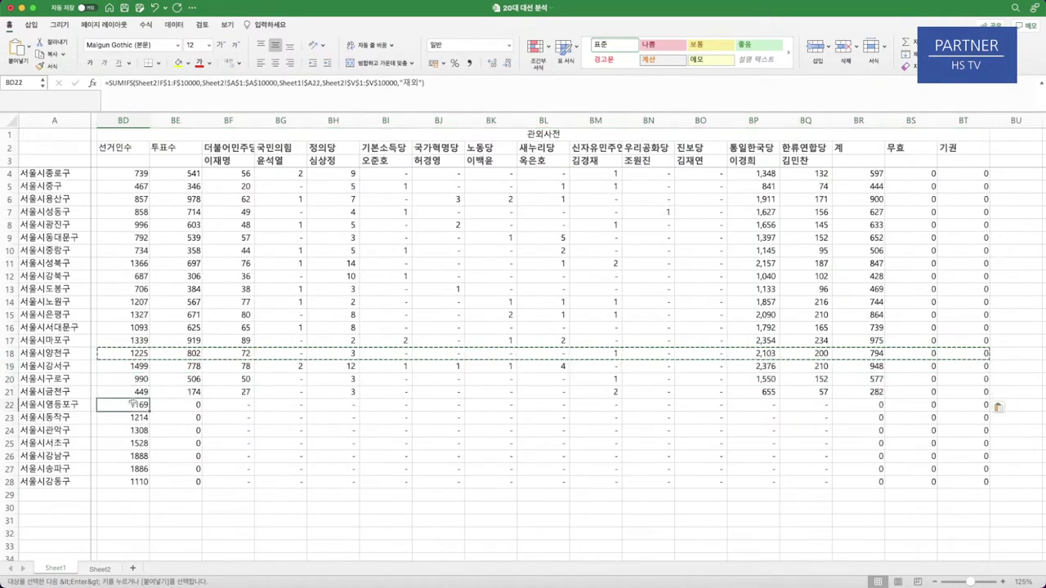
pyautogui.hotkey('ctrl', 'v')
pyautogui.moveTo(132, 403); pyautogui.dragTo(135, 426)
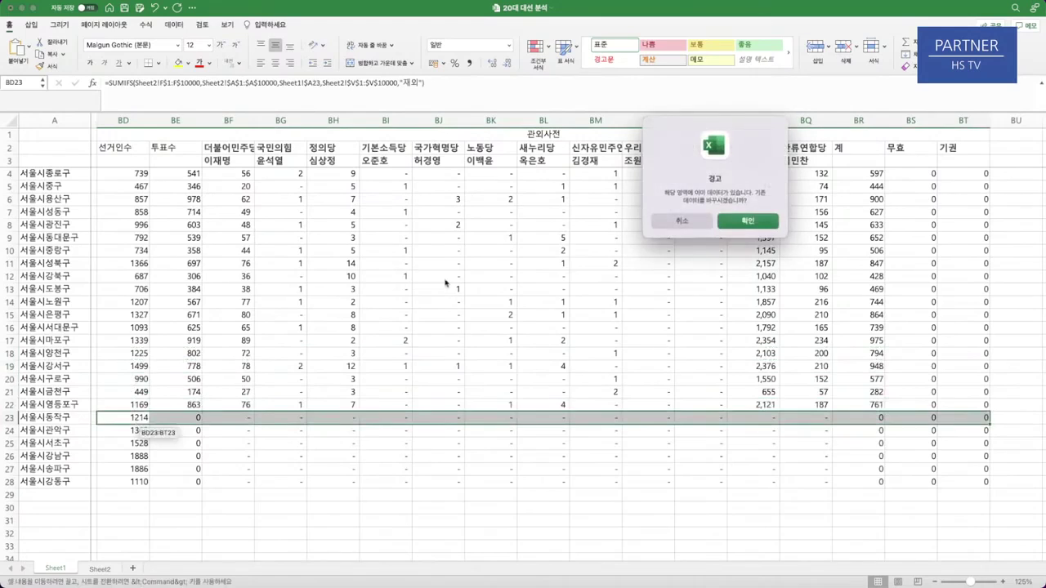
pyautogui.press('Escape')
# - Change the sum range of the BF4 formula to Sheet2!F$1:F$10000 and fill it down through BF28
pyautogui.click(237, 224)
pyautogui.hscroll(-2, 250, 196)
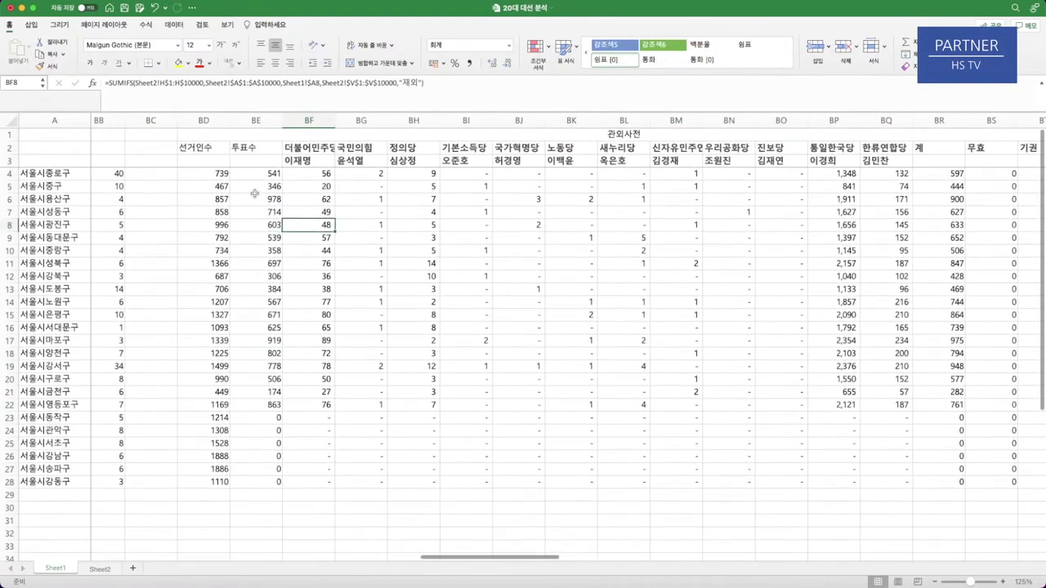
pyautogui.click(314, 174)
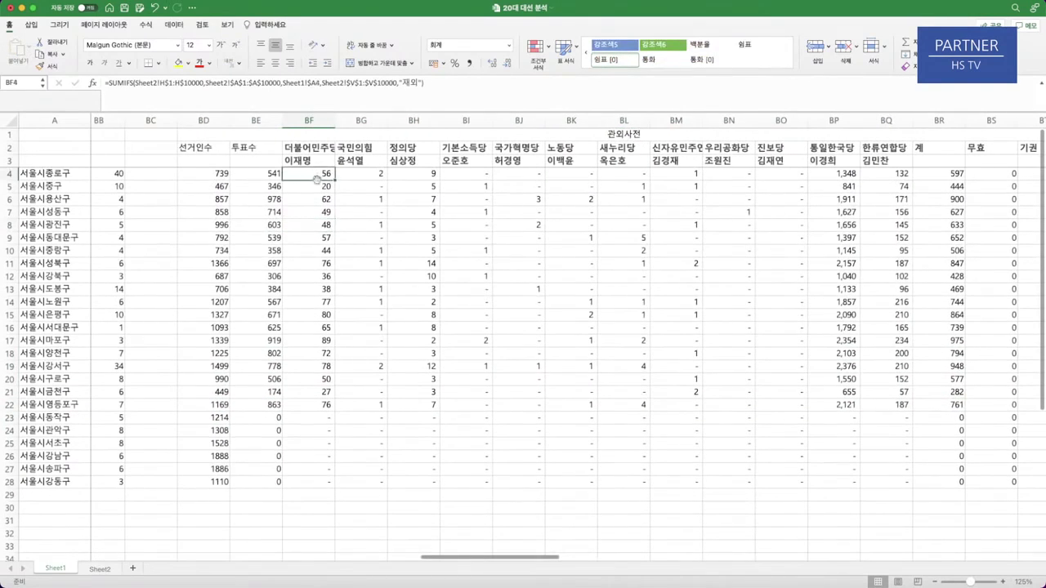
pyautogui.click(160, 83)
pyautogui.press('Delete')
pyautogui.write('ㅌ')
pyautogui.press('BackSpace')
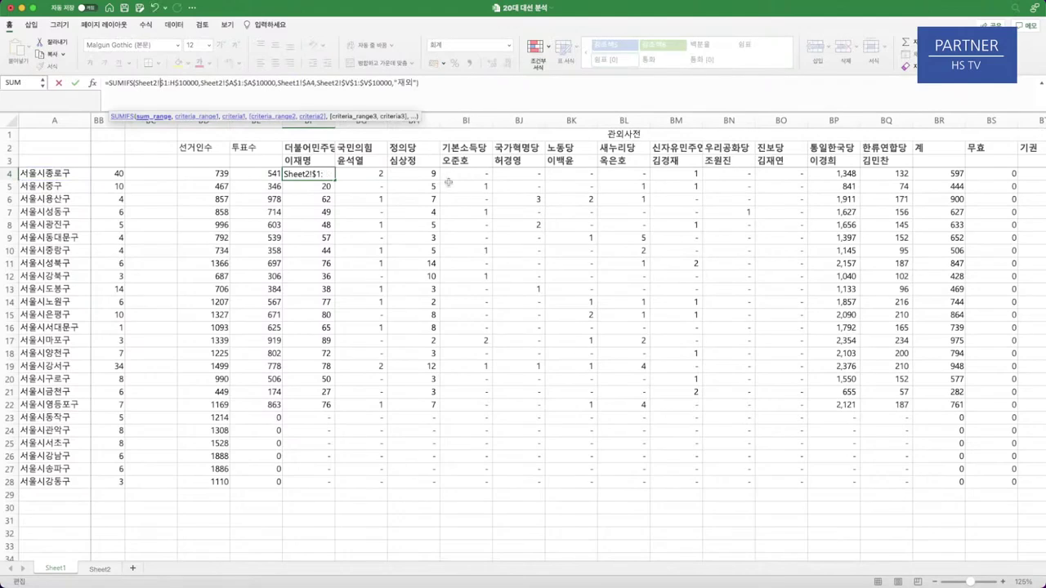
pyautogui.write('f')
pyautogui.press('Right')
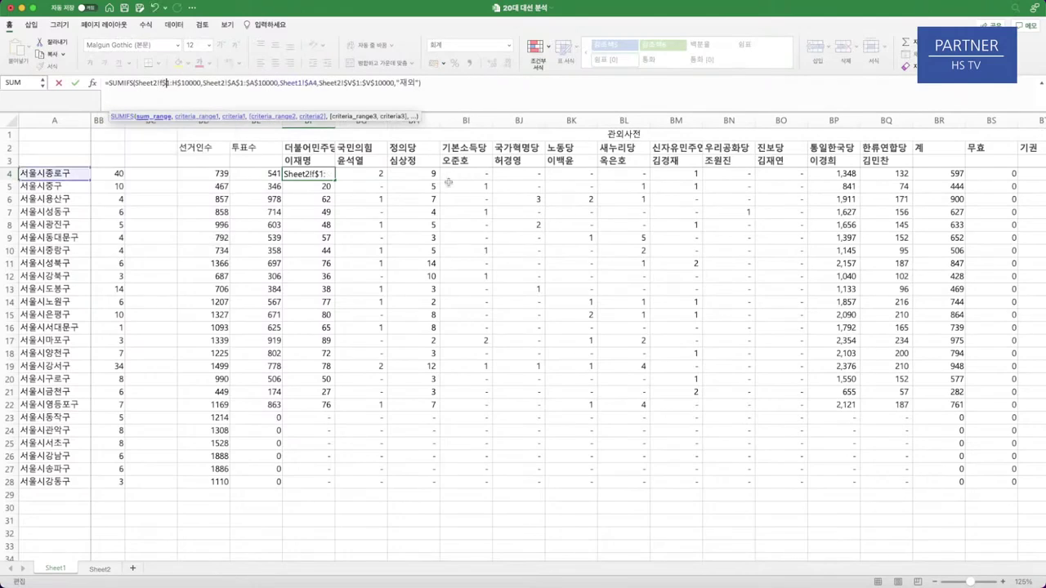
pyautogui.press('Delete')
pyautogui.write('f')
pyautogui.press('Return')
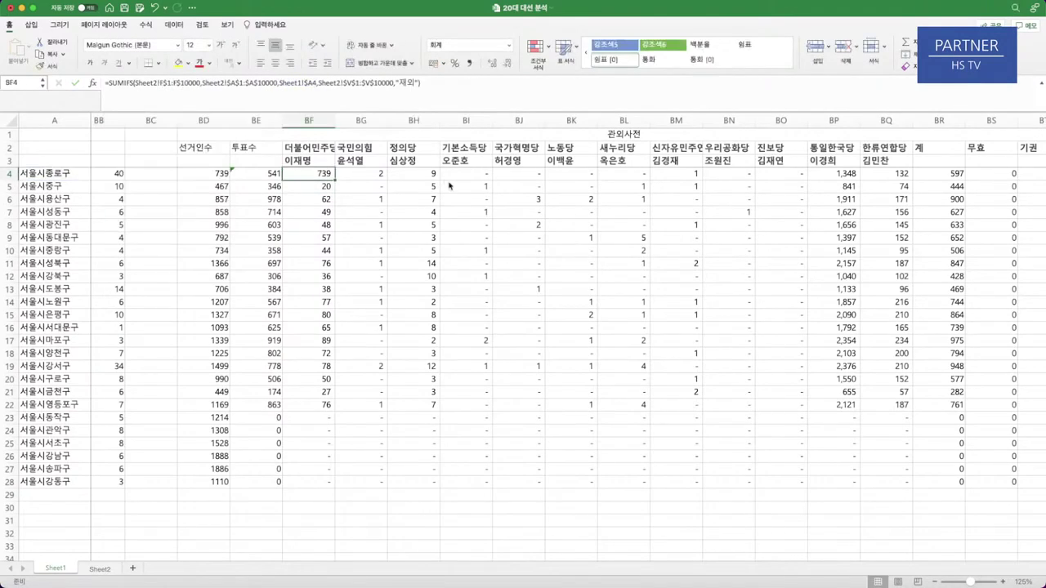
pyautogui.keyDown('shift'); pyautogui.click(328, 487); pyautogui.keyUp('shift')
pyautogui.press('F2')
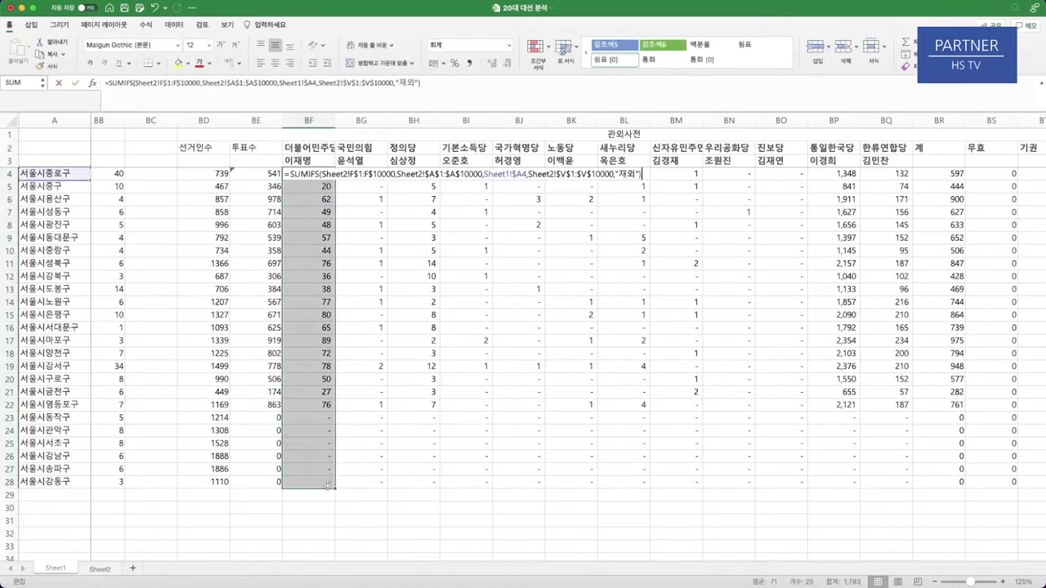
pyautogui.hotkey('ctrl', 'Return')
# - Fill the BF4 formula back into BD4 and BE4 so their sum ranges shift relative to column F
pyautogui.press('Up')
pyautogui.press('Down')
pyautogui.hotkey('shift', 'Left')
pyautogui.hotkey('shift', 'Left')
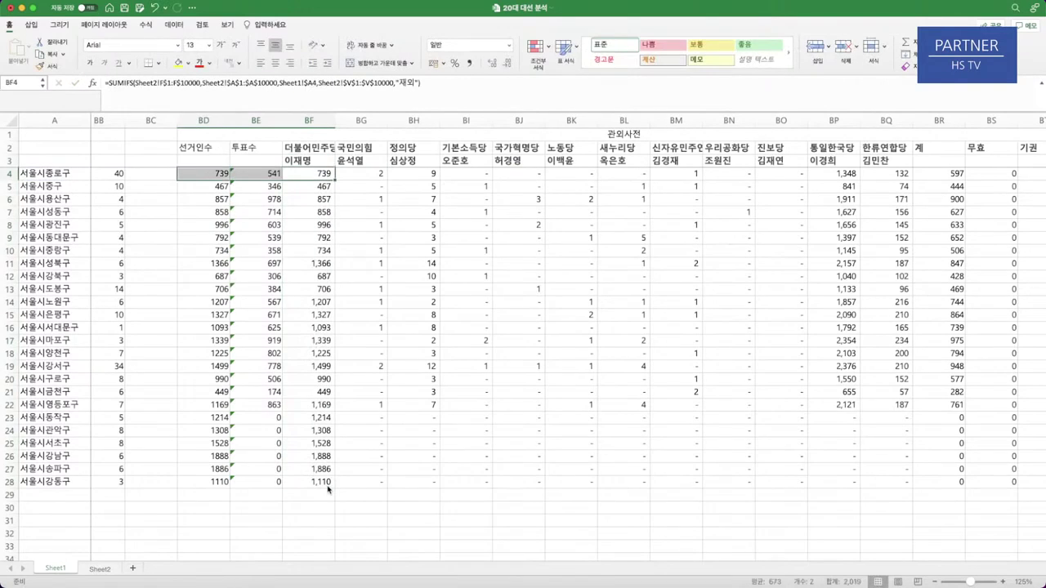
pyautogui.press('F2')
pyautogui.hotkey('ctrl', 'Return')
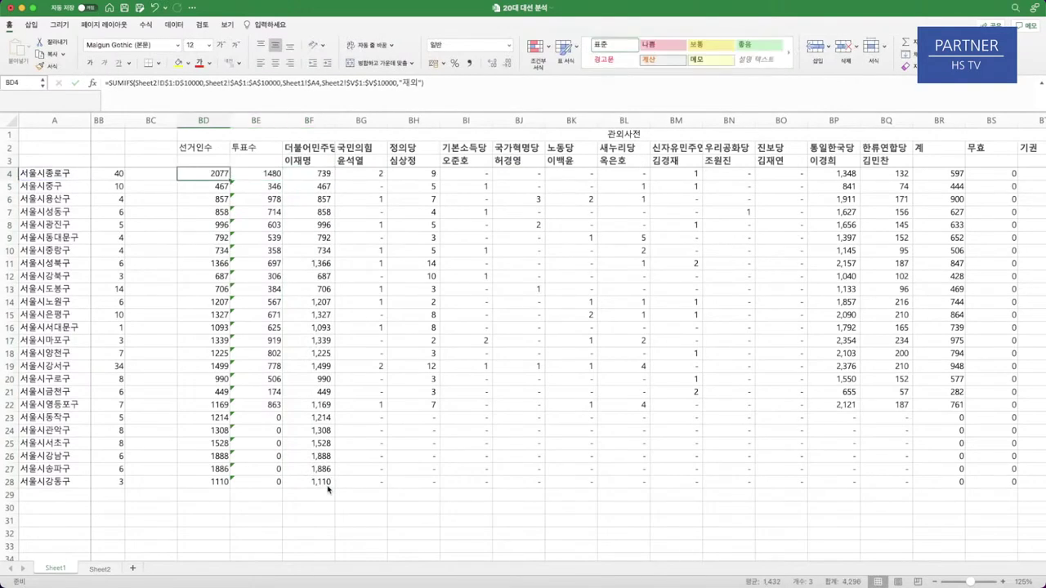
# - Copy the 종로구 formulas in BD4:BT4 and paste them into the 중구 row starting at BD5
pyautogui.hotkey('shift', 'Right')
pyautogui.hotkey('shift', 'Right')
pyautogui.hotkey('shift', 'Right')
pyautogui.hotkey('shift', 'Right')
pyautogui.hotkey('shift', 'Right')
pyautogui.hotkey('shift', 'Right')
pyautogui.hotkey('shift', 'Right')
pyautogui.hotkey('shift', 'Right')
pyautogui.hotkey('shift', 'Right')
pyautogui.hotkey('shift', 'Right')
pyautogui.hotkey('shift', 'Right')
pyautogui.hotkey('shift', 'Right')
pyautogui.hotkey('shift', 'Right')
pyautogui.hotkey('shift', 'Right')
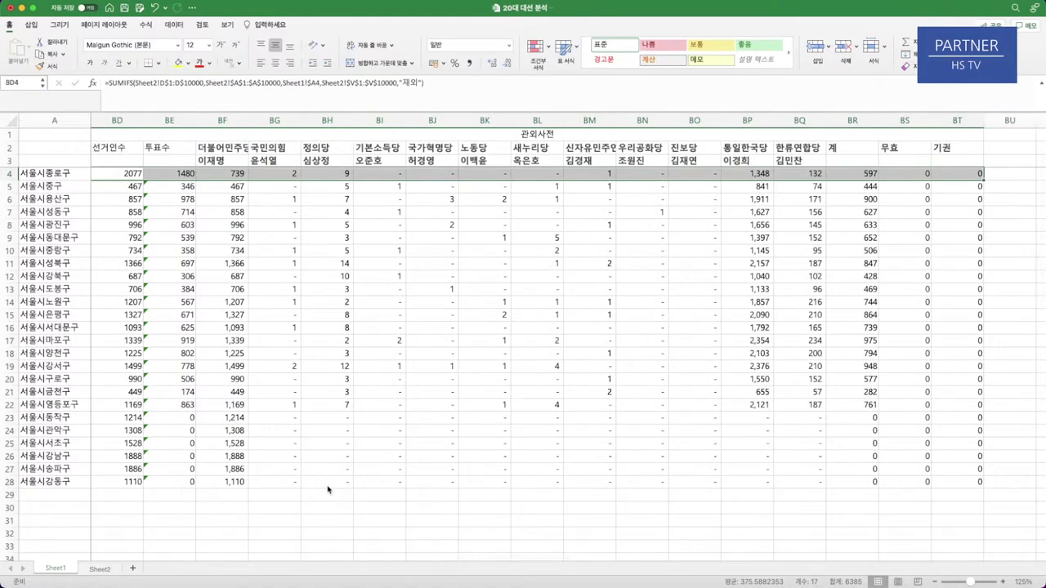
pyautogui.press('super+c')
pyautogui.hscroll(-3, 286, 343)
pyautogui.click(253, 186)
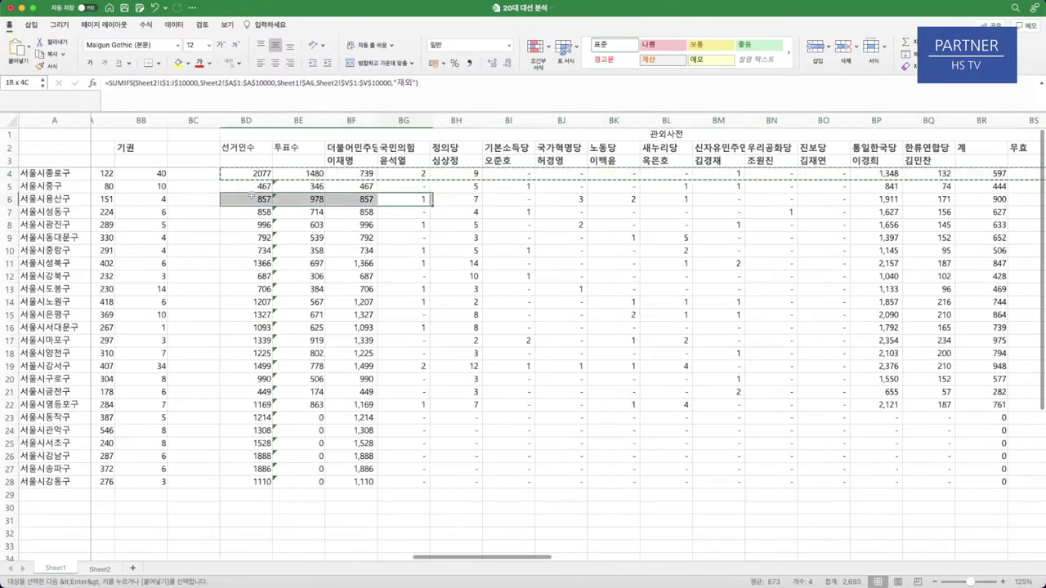
pyautogui.press('super+v')
pyautogui.click(241, 172)
pyautogui.click(245, 187)
pyautogui.hscroll(2, 936, 190)
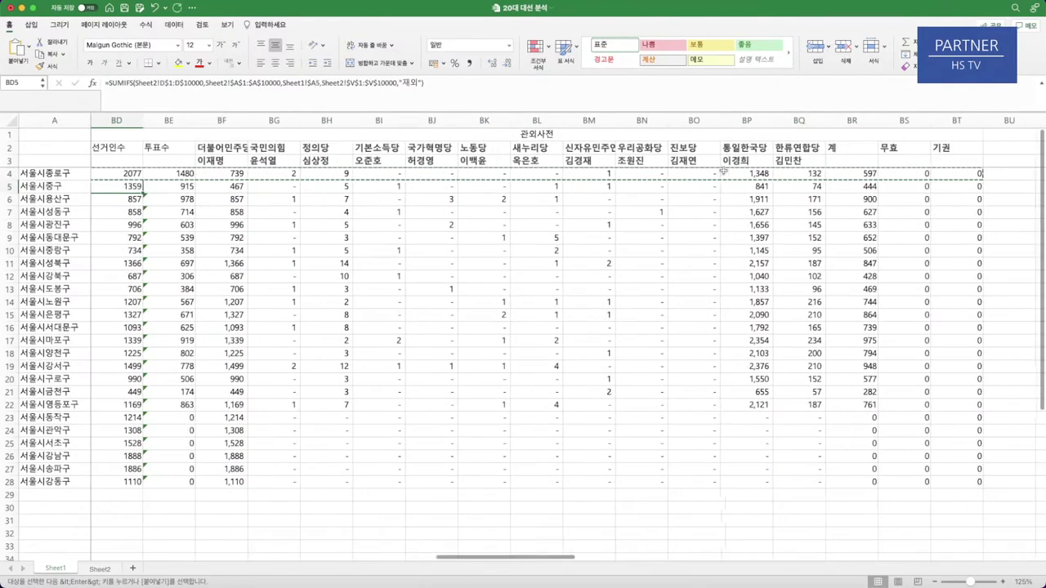
# - Copy the 중구 formulas in BD5:BT5 and paste them into the 용산구 and 성동구 rows starting at BD6 and BD7
pyautogui.keyDown('shift'); pyautogui.click(1036, 186); pyautogui.keyUp('shift')
pyautogui.press('super+c')
pyautogui.click(178, 198)
pyautogui.press('super+v')
pyautogui.click(179, 210)
pyautogui.press('super+v')
pyautogui.moveTo(177, 218); pyautogui.dragTo(177, 226)
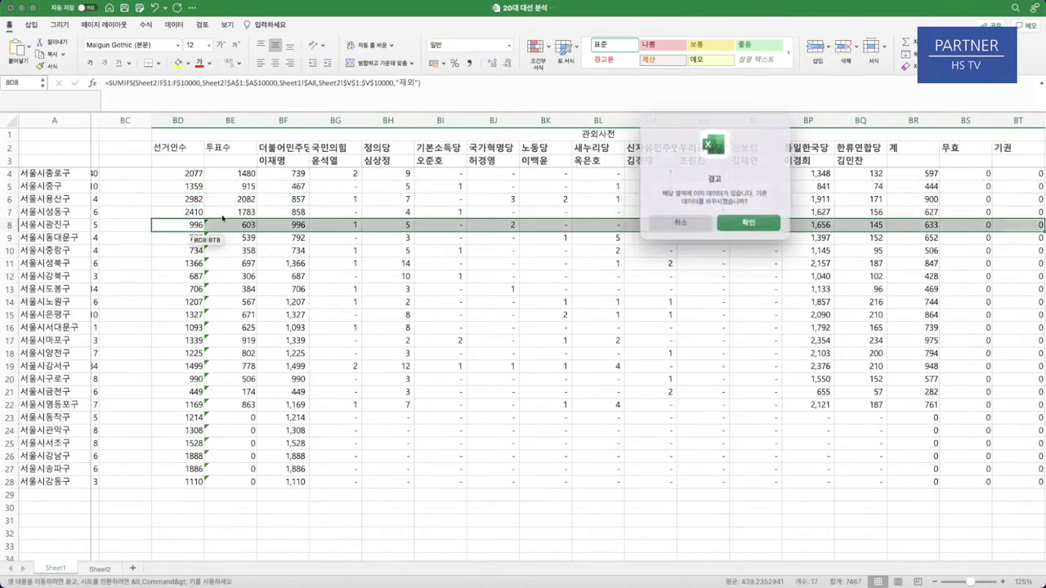
pyautogui.press('Escape')
# - Fill the BF4 formula across the 종로구 row through BT4 so the sum range shifts with each column
pyautogui.click(280, 188)
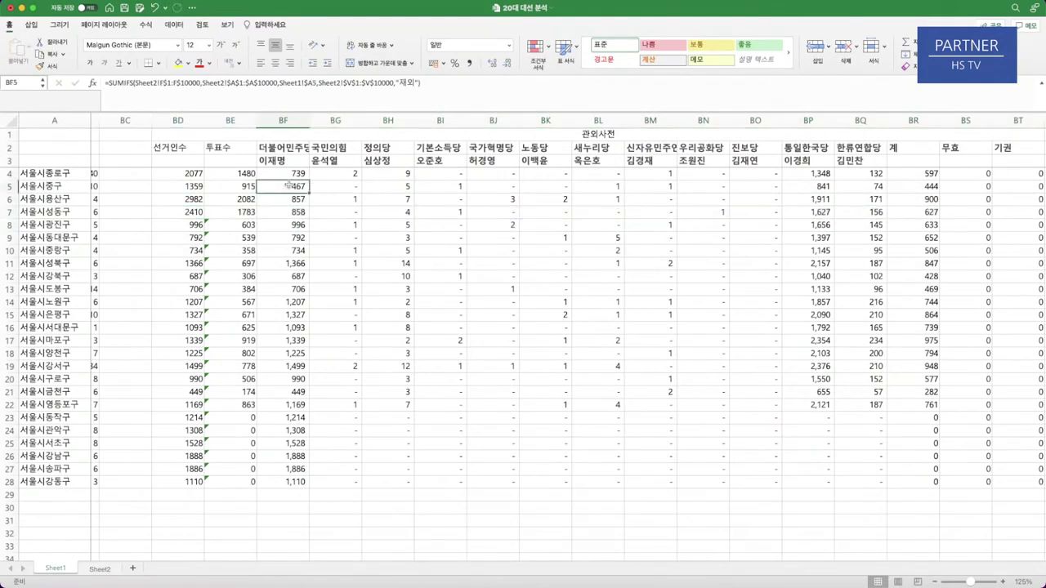
pyautogui.click(308, 199)
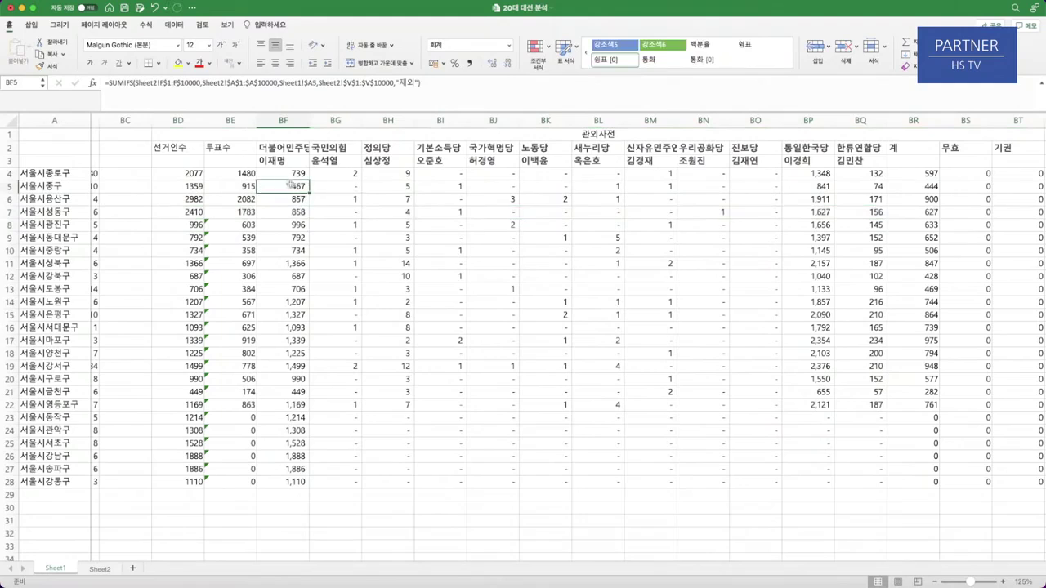
pyautogui.hotkey('shift', 'Right')
pyautogui.hotkey('shift', 'Right')
pyautogui.hotkey('shift', 'Right')
pyautogui.hotkey('shift', 'Right')
pyautogui.hotkey('shift', 'Right')
pyautogui.hotkey('shift', 'Right')
pyautogui.hotkey('shift', 'Right')
pyautogui.hotkey('shift', 'Right')
pyautogui.hotkey('shift', 'Right')
pyautogui.hotkey('shift', 'Right')
pyautogui.hotkey('shift', 'Right')
pyautogui.hotkey('shift', 'Right')
pyautogui.hotkey('shift', 'Right')
pyautogui.hotkey('shift', 'Right')
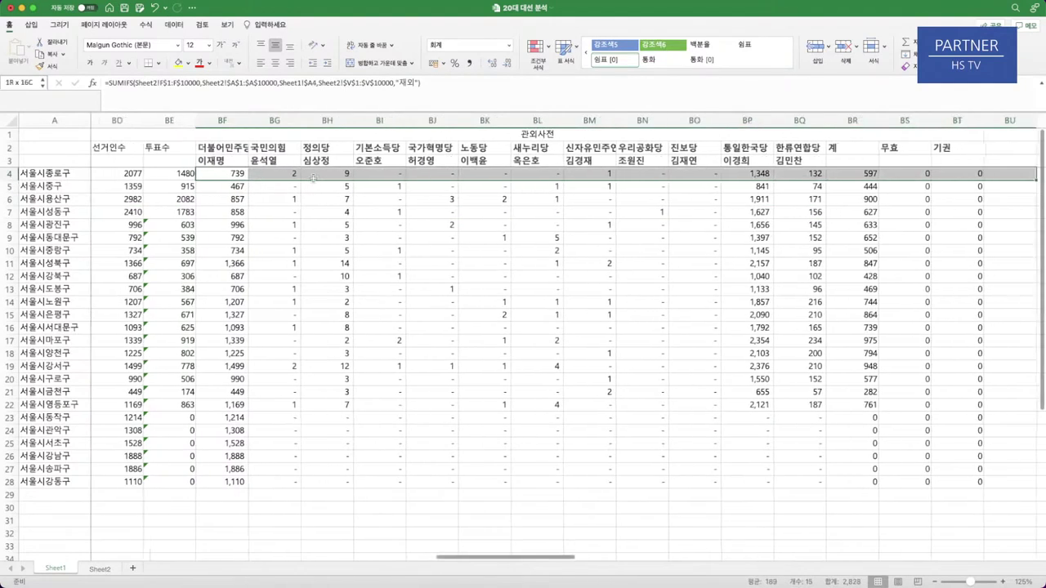
pyautogui.press('F2')
pyautogui.hotkey('ctrl', 'Return')
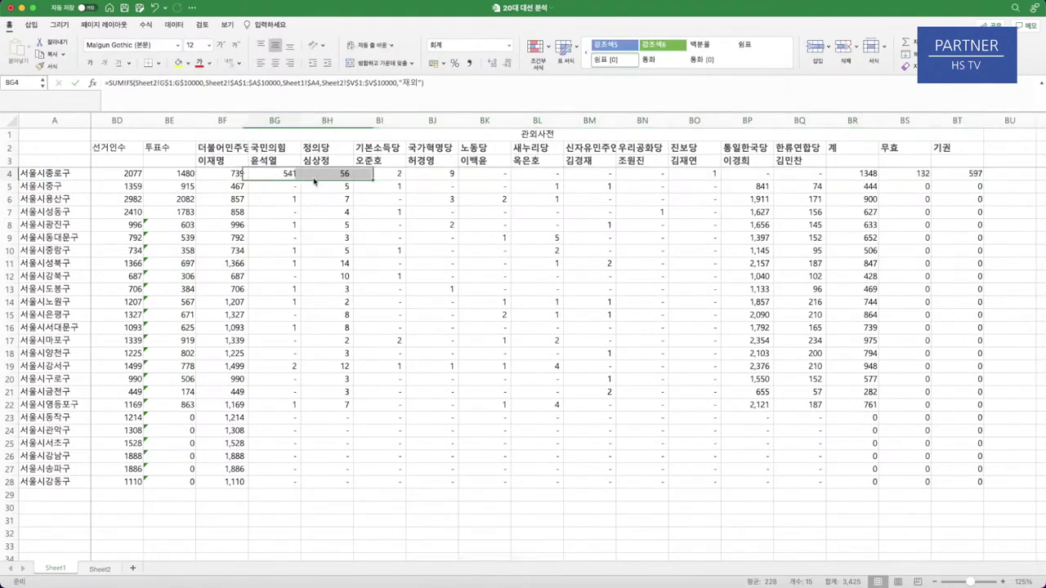
# - Re-enter the BF4 formula across BD4:BF4 in the 종로구 row
pyautogui.press('Left')
pyautogui.hotkey('shift', 'Left')
pyautogui.press('F2')
pyautogui.hotkey('ctrl', 'Return')
pyautogui.press('Left')
pyautogui.hotkey('shift', 'Left')
pyautogui.hotkey('shift', 'Left')
pyautogui.hotkey('shift', 'Left')
pyautogui.hotkey('shift', 'Right')
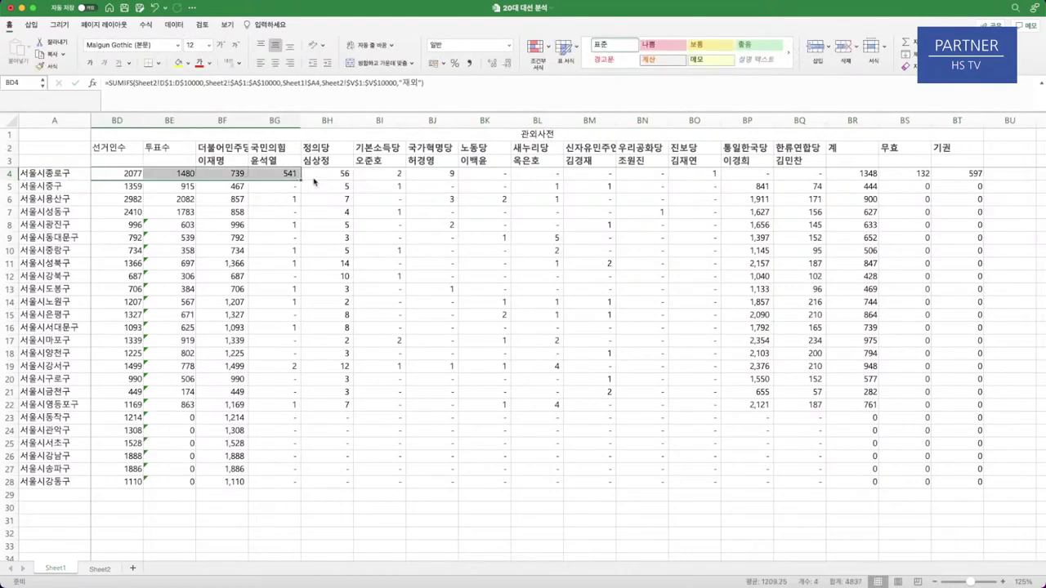
pyautogui.press('F2')
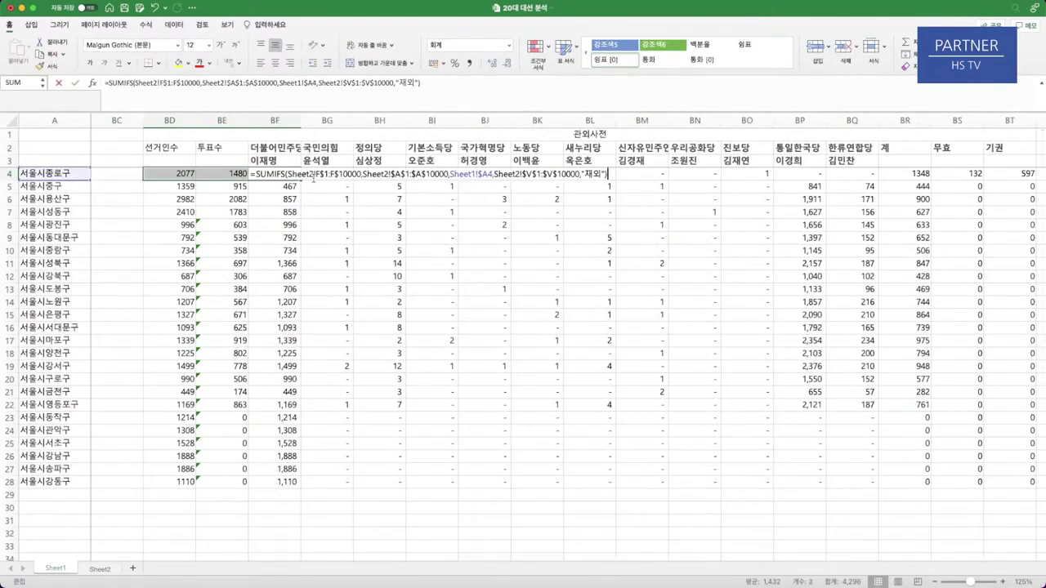
pyautogui.press('Tab')
# - Copy the 종로구 formulas in BD4:BT4 and paste them into the rows from 중구 (row 5) to 성동구 (row 7)
pyautogui.press('Left')
pyautogui.press('Left')
pyautogui.press('Left')
pyautogui.hotkey('shift', 'Right')
pyautogui.hotkey('shift', 'Right')
pyautogui.hotkey('shift', 'Right')
pyautogui.hotkey('shift', 'Right')
pyautogui.hotkey('shift', 'Right')
pyautogui.hotkey('shift', 'Right')
pyautogui.hotkey('shift', 'Right')
pyautogui.hotkey('shift', 'Right')
pyautogui.hotkey('shift', 'Right')
pyautogui.hotkey('shift', 'Right')
pyautogui.hotkey('shift', 'Right')
pyautogui.hotkey('shift', 'Right')
pyautogui.hotkey('shift', 'Right')
pyautogui.hotkey('shift', 'Right')
pyautogui.hotkey('shift', 'Right')
pyautogui.hotkey('shift', 'Right')
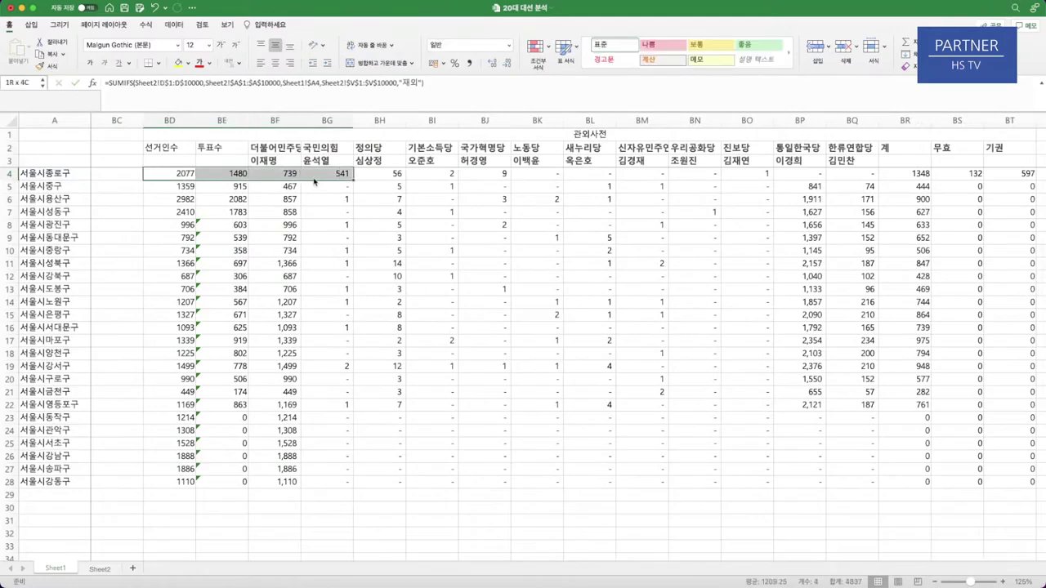
pyautogui.press('super+c')
pyautogui.click(189, 187)
pyautogui.press('super+v')
pyautogui.click(187, 199)
pyautogui.press('super+v')
pyautogui.click(182, 212)
pyautogui.press('super+v')
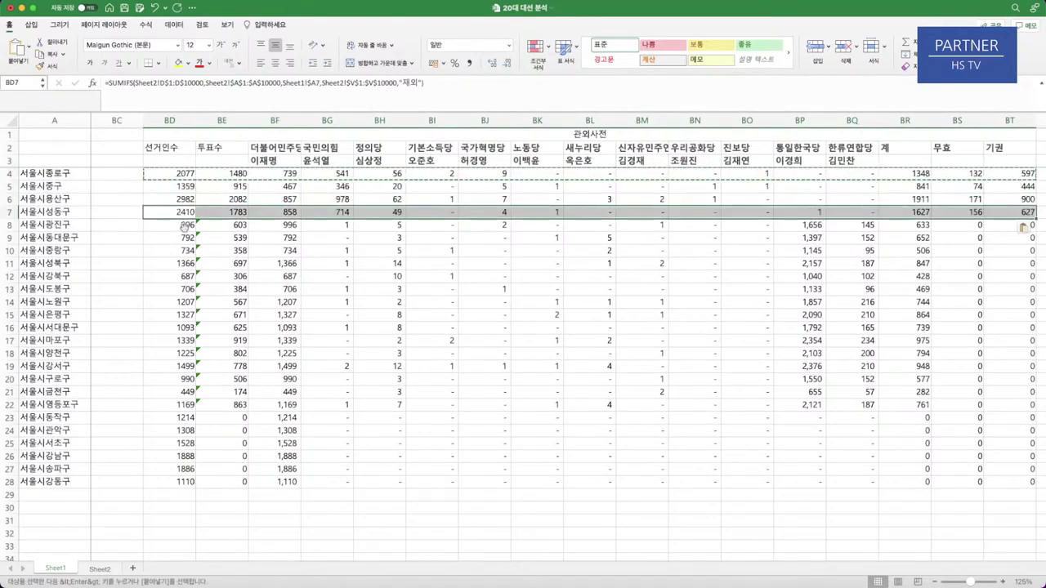
# - Paste the copied 종로구 formulas into the rows from 광진구 (row 8) to 은평구 (row 15), starting in column BD
pyautogui.click(183, 225)
pyautogui.press('super+v')
pyautogui.click(181, 237)
pyautogui.press('super+v')
pyautogui.click(182, 251)
pyautogui.press('super+v')
pyautogui.click(181, 263)
pyautogui.press('super+v')
pyautogui.click(182, 277)
pyautogui.press('super+v')
pyautogui.click(180, 290)
pyautogui.press('super+v')
pyautogui.click(180, 302)
pyautogui.press('super+v')
pyautogui.click(178, 317)
pyautogui.press('super+v')
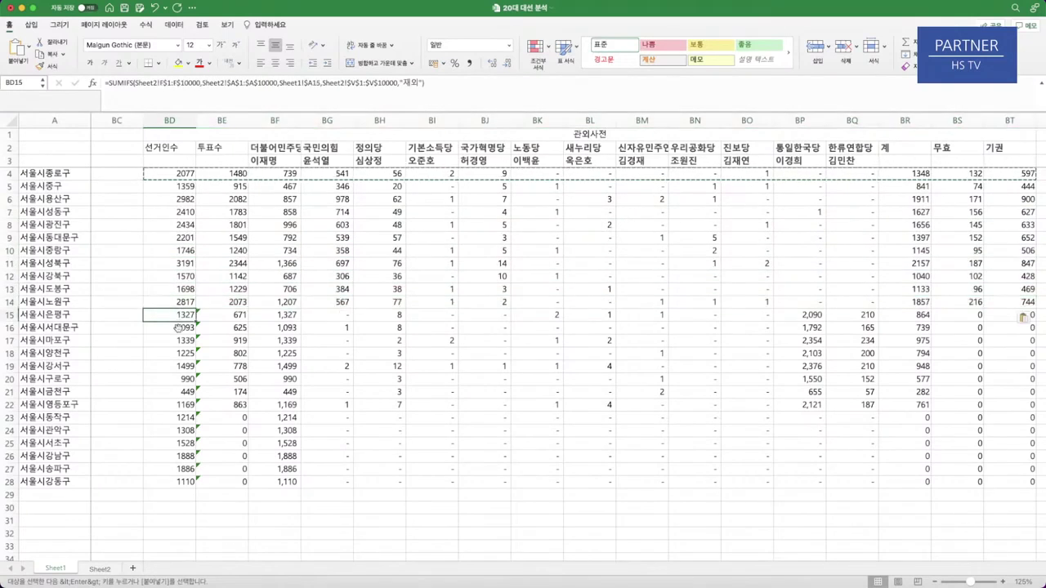
# - Paste the copied 종로구 formulas into the rows from 서대문구 (row 16) to 동작구 (row 23), starting in column BD
pyautogui.click(180, 327)
pyautogui.press('super+v')
pyautogui.click(179, 339)
pyautogui.press('super+v')
pyautogui.click(180, 353)
pyautogui.press('super+v')
pyautogui.click(180, 366)
pyautogui.press('super+v')
pyautogui.click(176, 378)
pyautogui.press('super+v')
pyautogui.click(178, 390)
pyautogui.press('super+v')
pyautogui.click(180, 404)
pyautogui.press('super+v')
pyautogui.click(183, 418)
pyautogui.press('super+v')
# - Paste the copied 종로구 formulas into the remaining rows from 관악구 (row 24) to 강동구 (row 28)
pyautogui.click(178, 431)
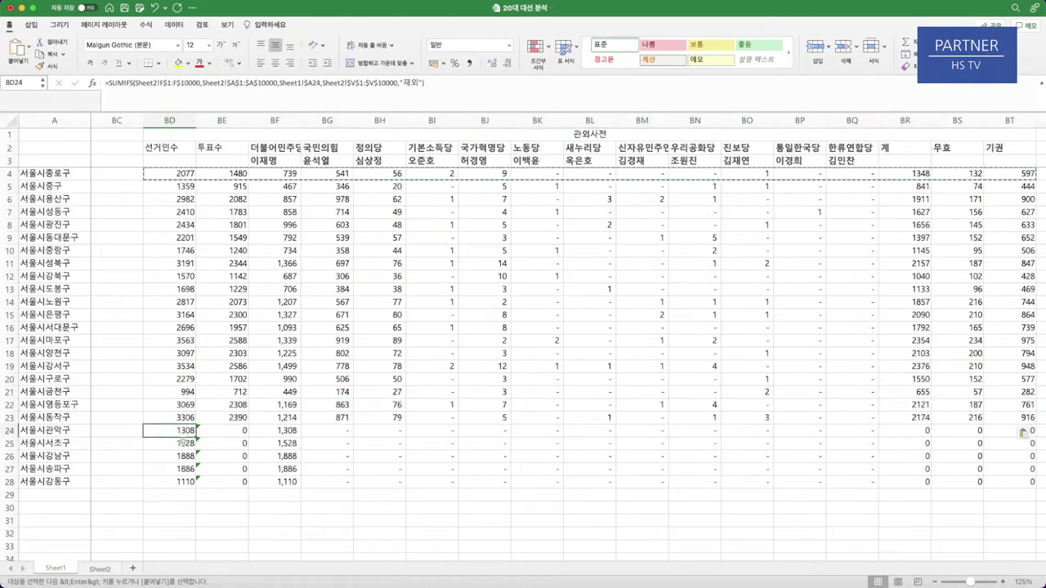
pyautogui.press('super+v')
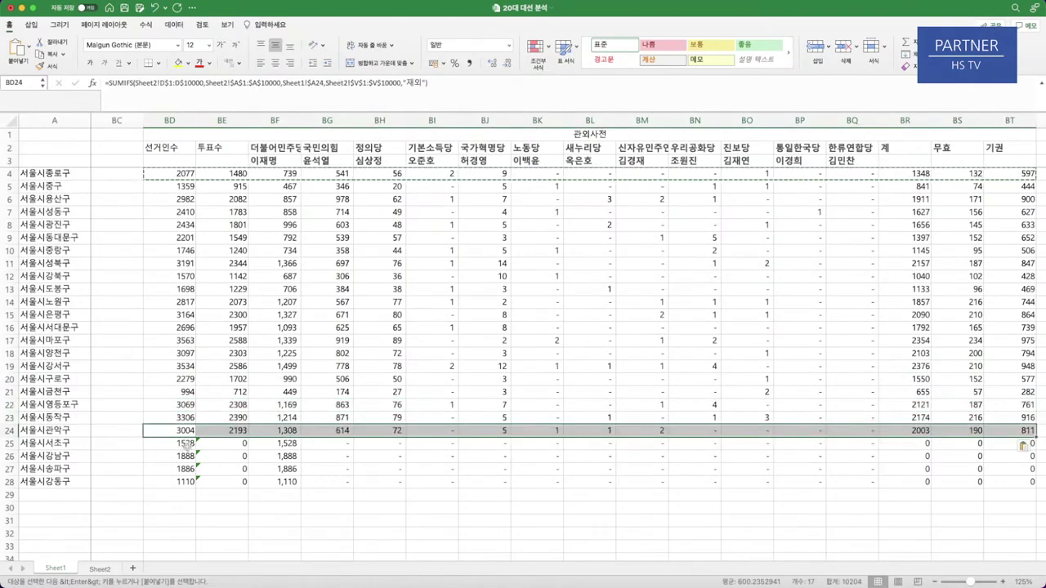
pyautogui.click(181, 444)
pyautogui.press('super+v')
pyautogui.click(174, 456)
pyautogui.press('super+v')
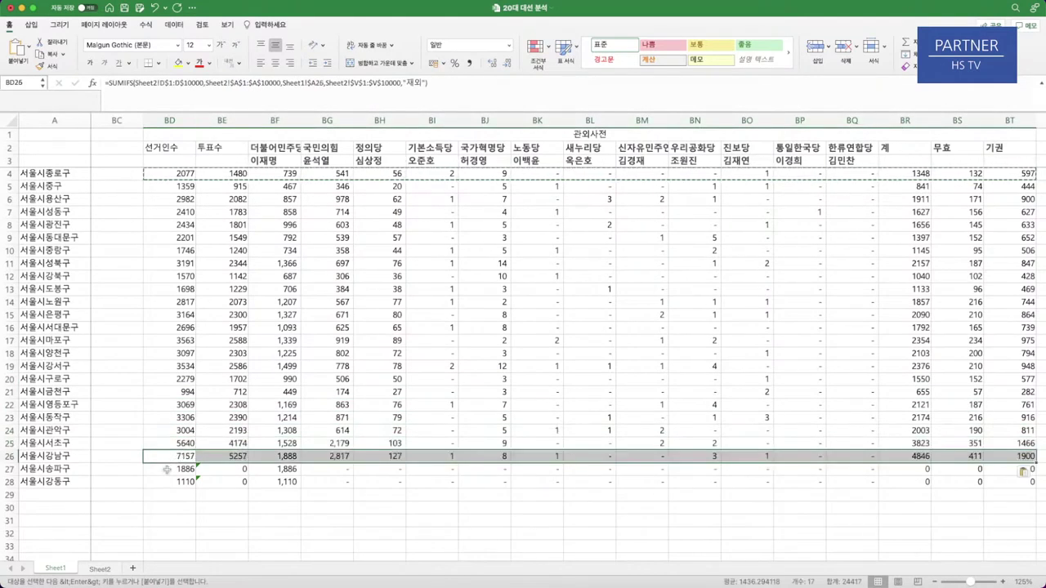
pyautogui.click(166, 468)
pyautogui.press('super+v')
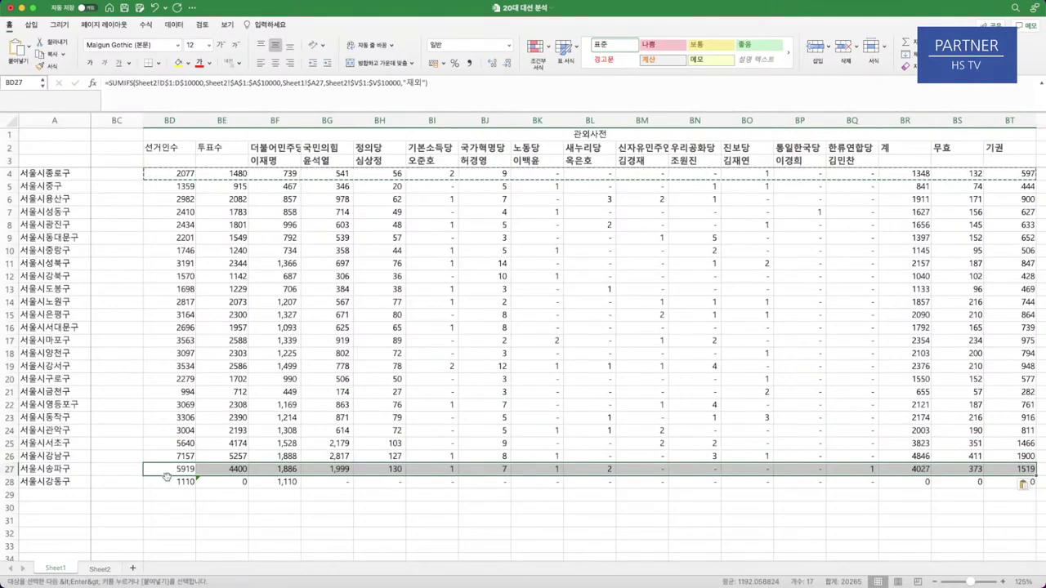
pyautogui.click(165, 481)
pyautogui.press('Return')
# - Compare the overseas votes for 이재명 and 윤석열 in columns BF and BG district by district
pyautogui.click(319, 417)
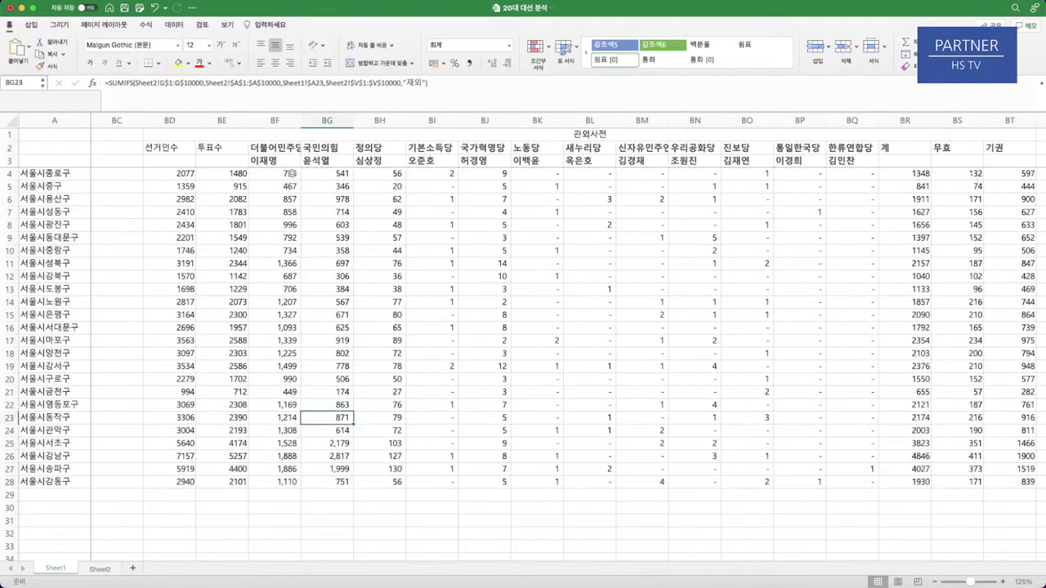
pyautogui.click(292, 173)
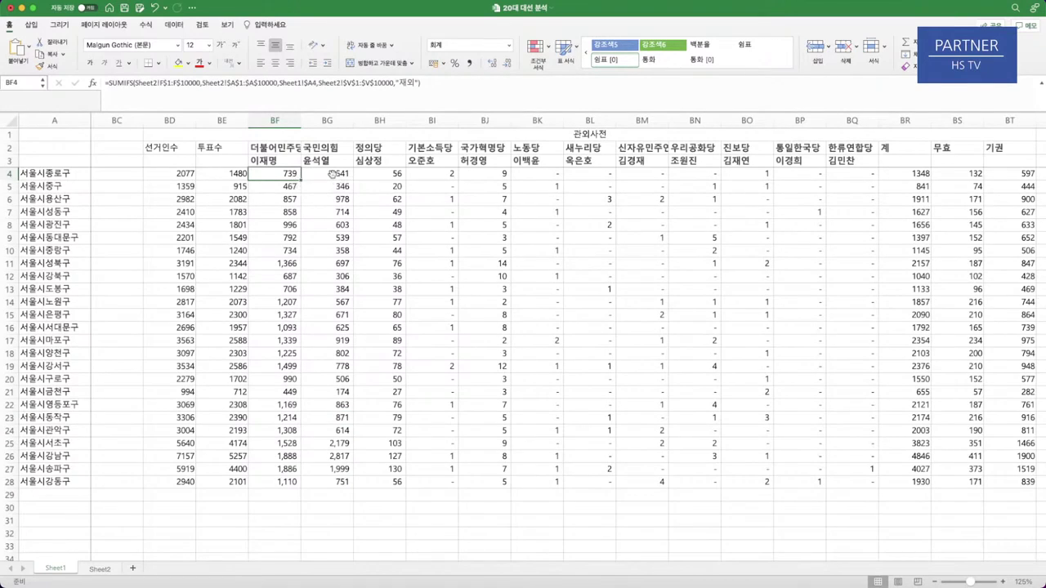
pyautogui.click(338, 446)
pyautogui.click(335, 455)
pyautogui.click(333, 468)
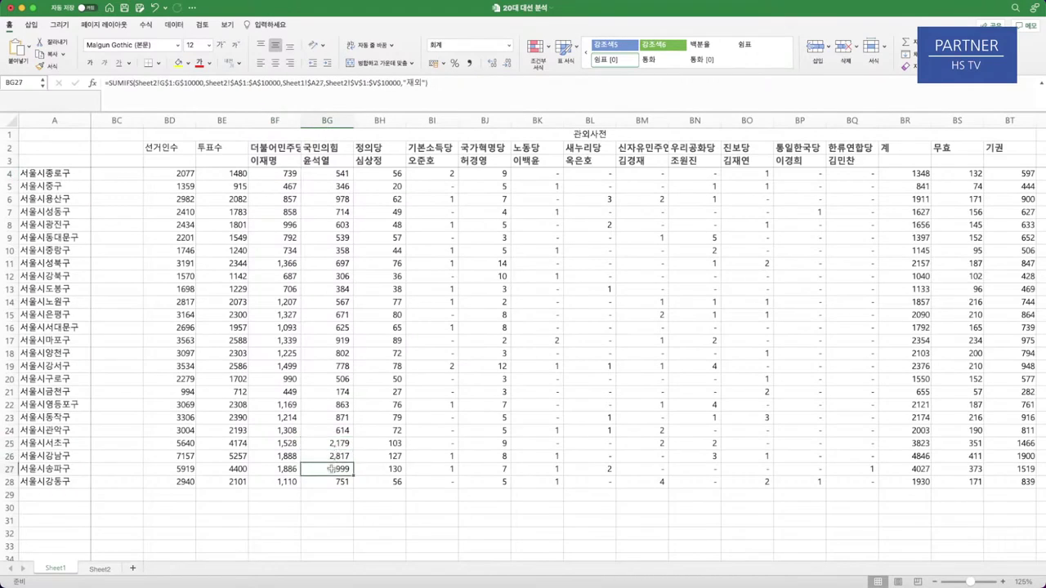
pyautogui.moveTo(291, 430); pyautogui.dragTo(320, 155)
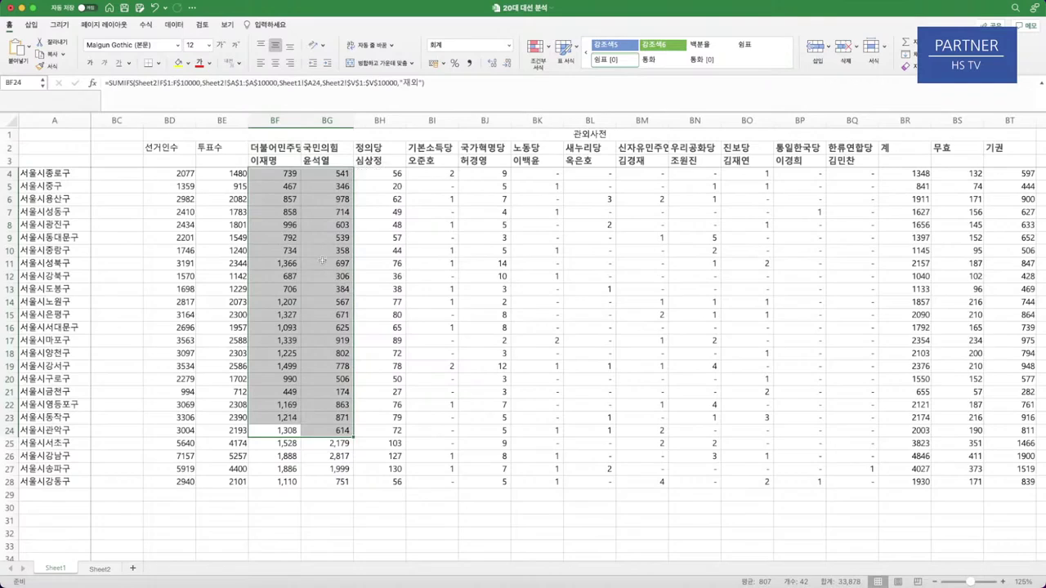
pyautogui.hscroll(1, 323, 261)
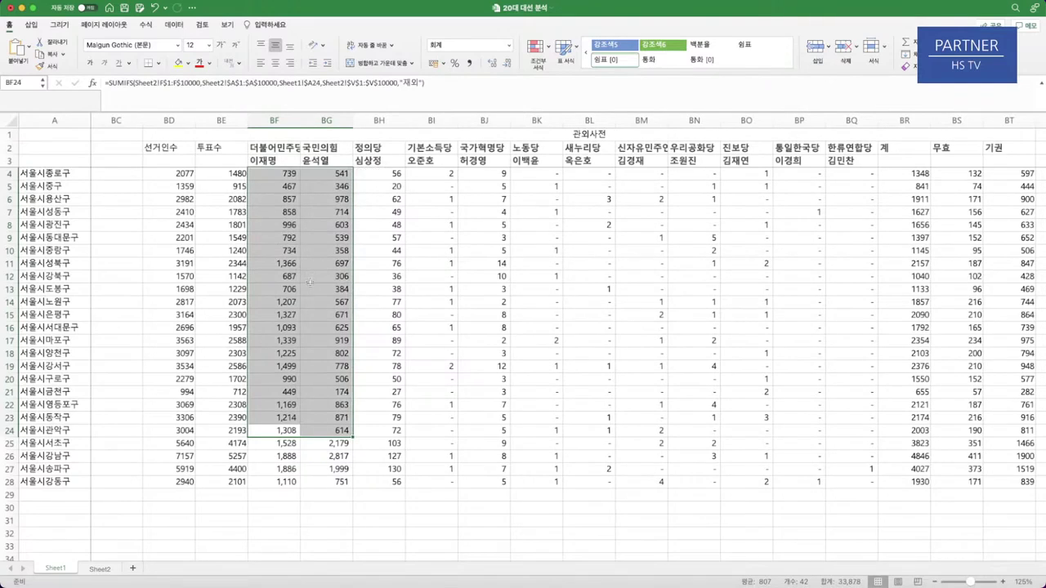
pyautogui.click(283, 263)
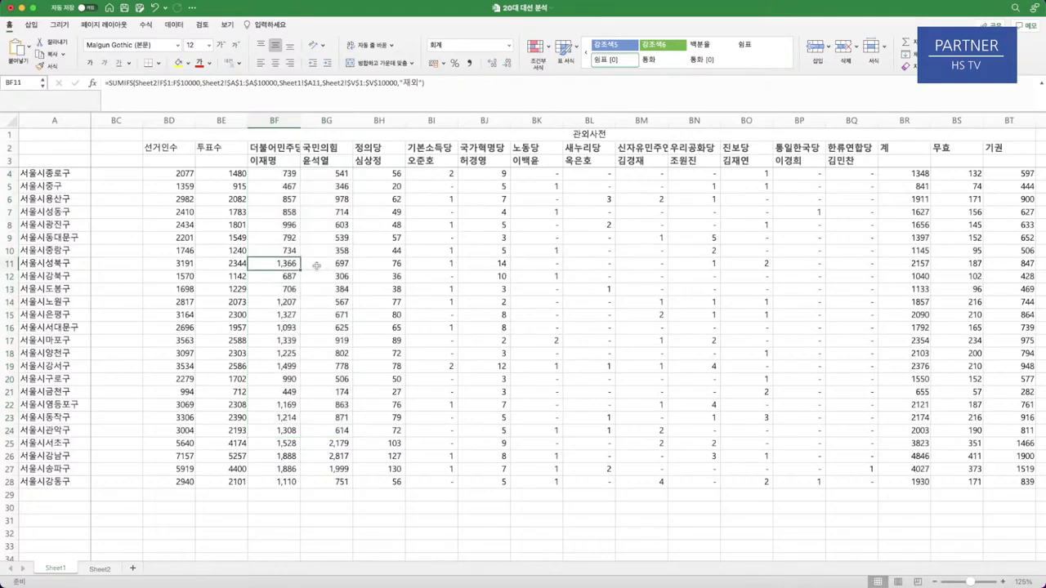
pyautogui.click(290, 278)
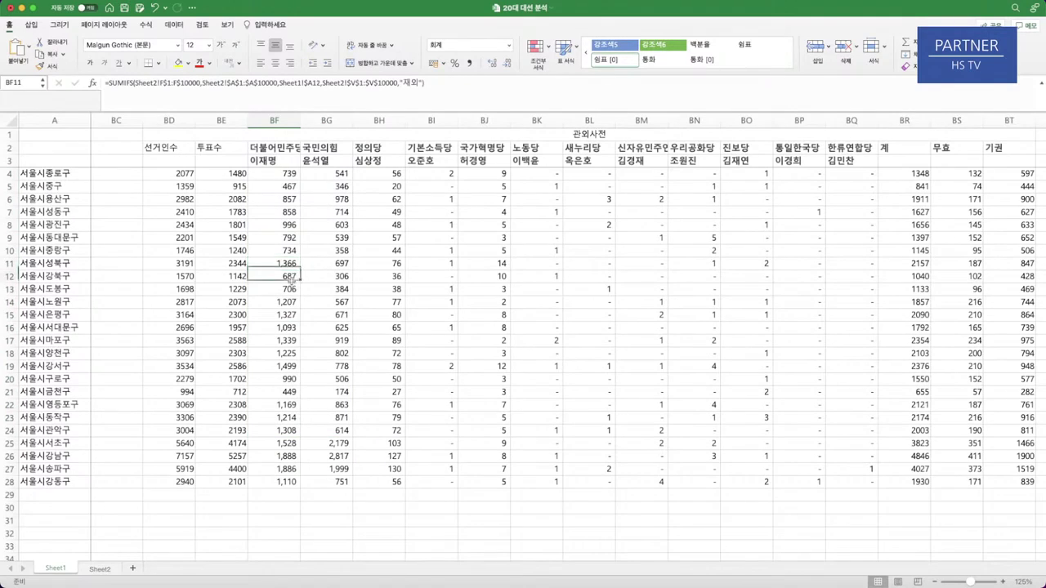
pyautogui.click(278, 291)
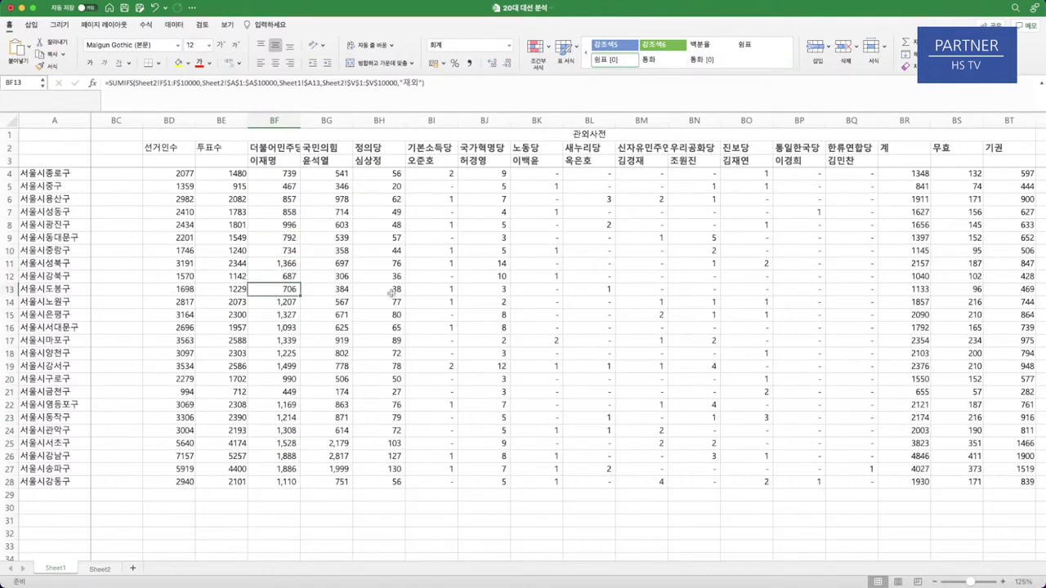
pyautogui.click(289, 305)
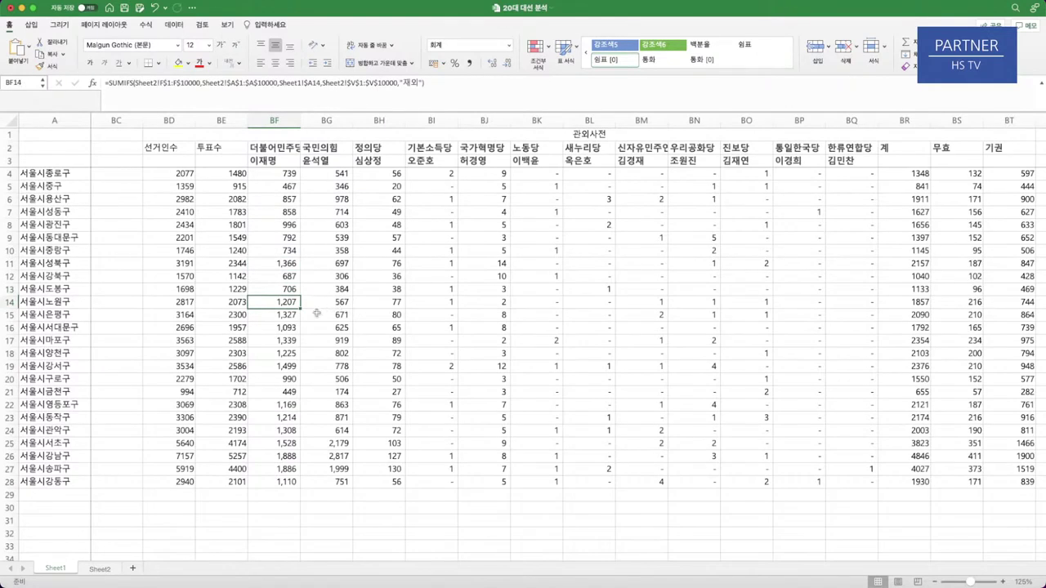
pyautogui.click(288, 315)
pyautogui.click(287, 330)
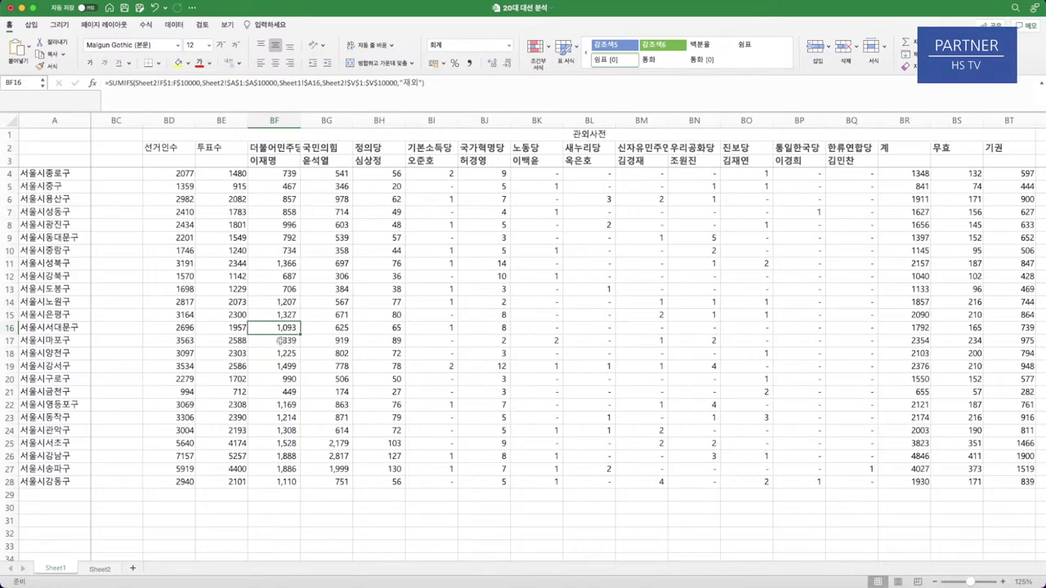
pyautogui.click(288, 343)
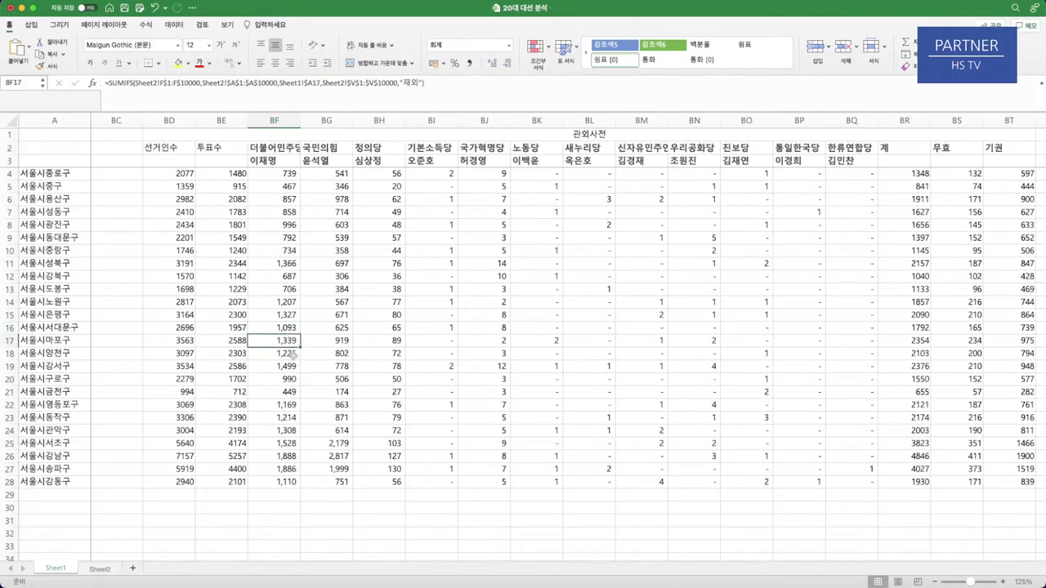
pyautogui.scroll(-1, 291, 357)
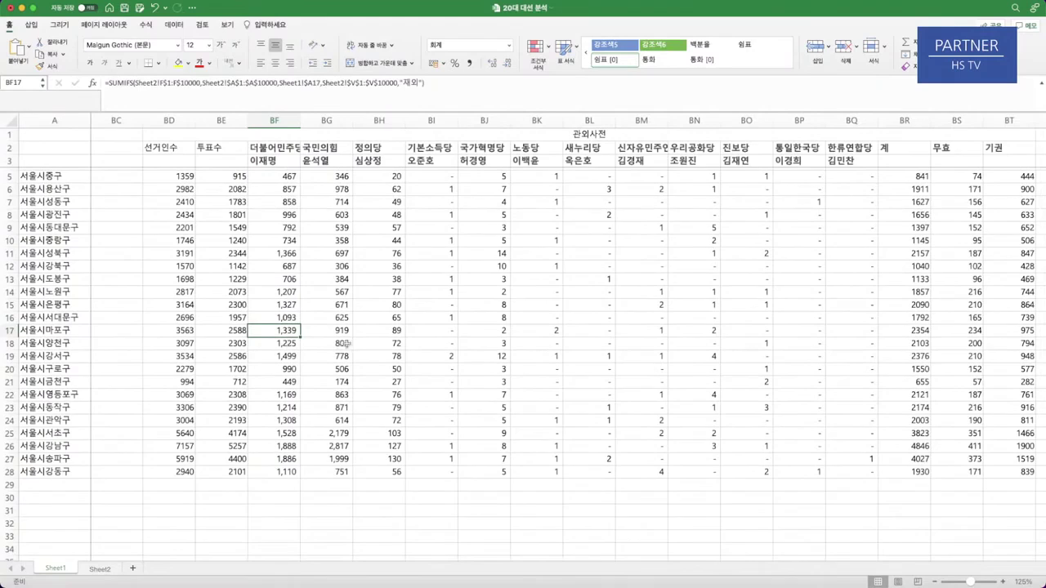
pyautogui.scroll(1, 349, 342)
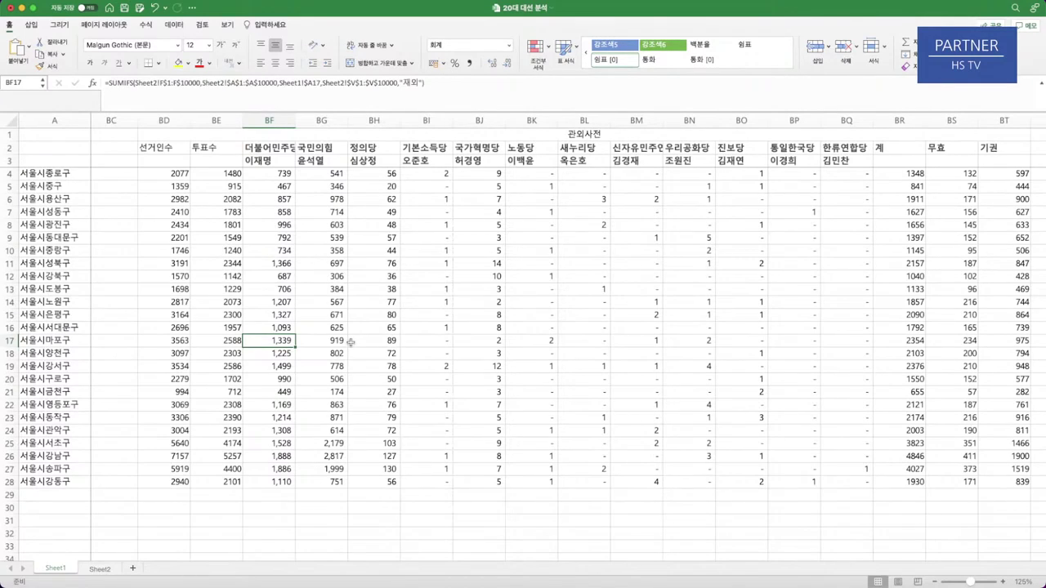
# - Replace the merged heading in BD1 above the overseas vote table with 재외국민
pyautogui.click(577, 135)
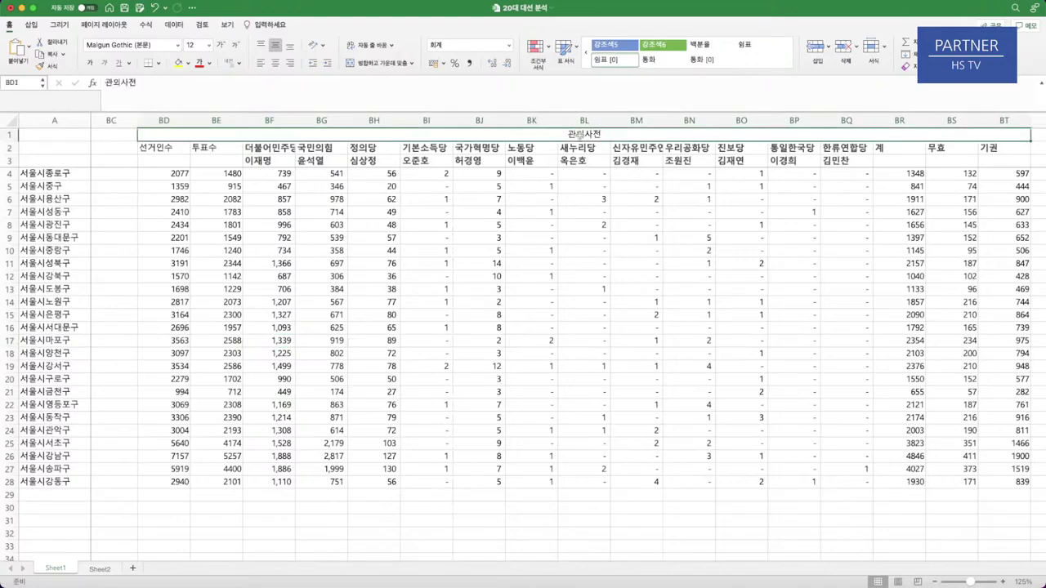
pyautogui.press('Delete')
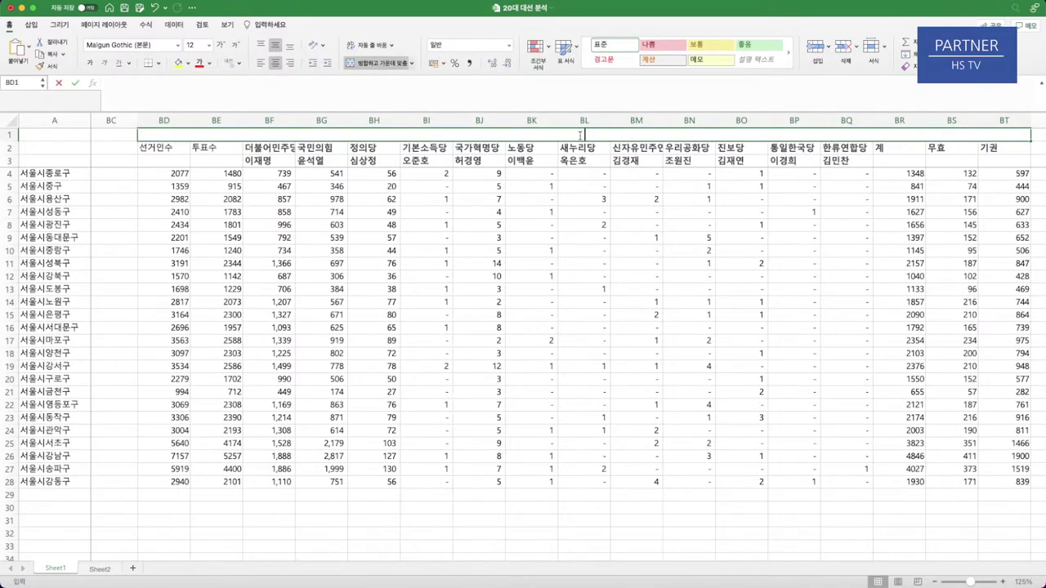
pyautogui.doubleClick(581, 135)
pyautogui.write('재외국민')
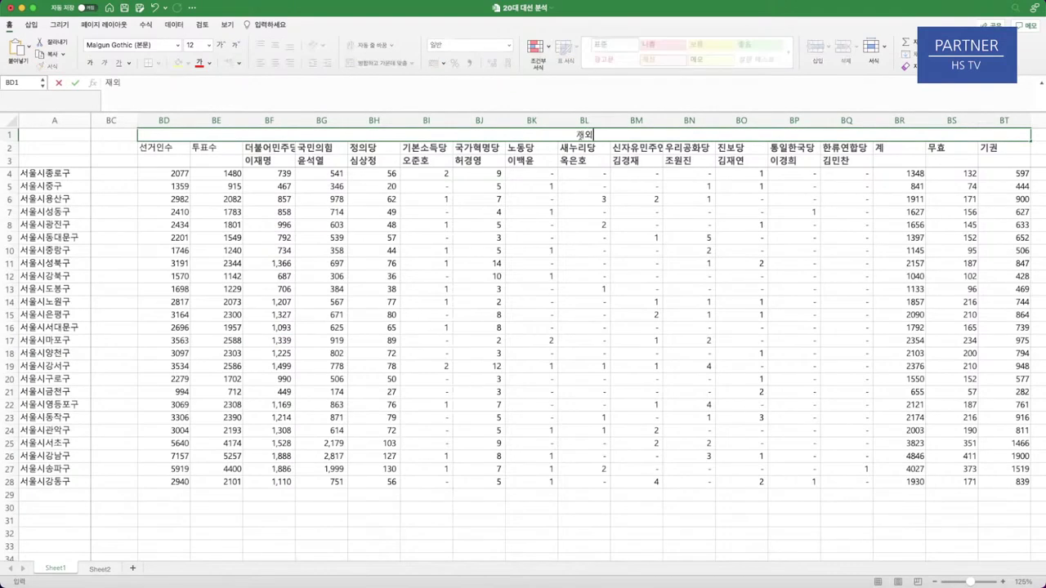
pyautogui.press('Return')
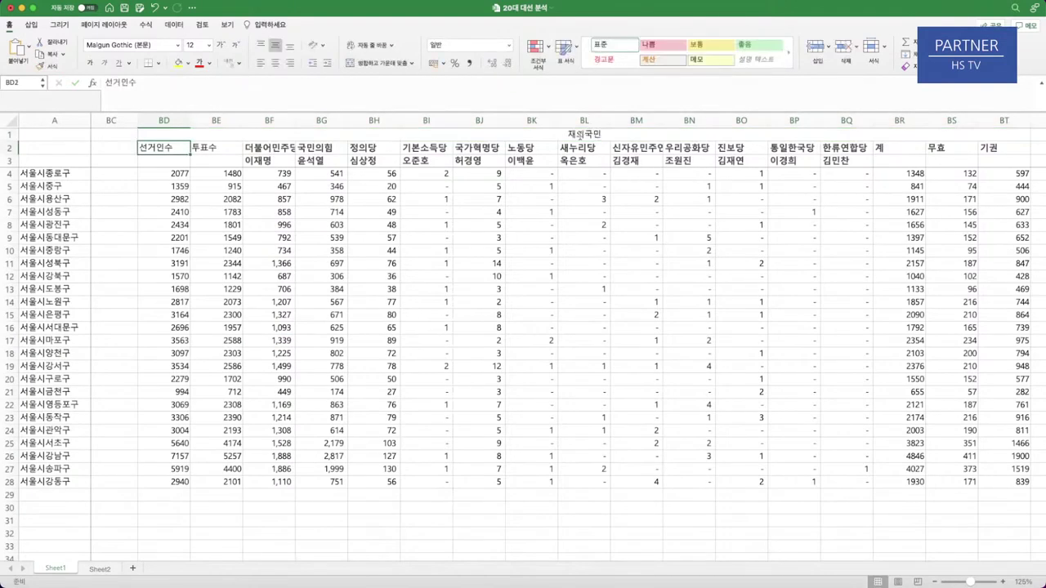
pyautogui.click(292, 174)
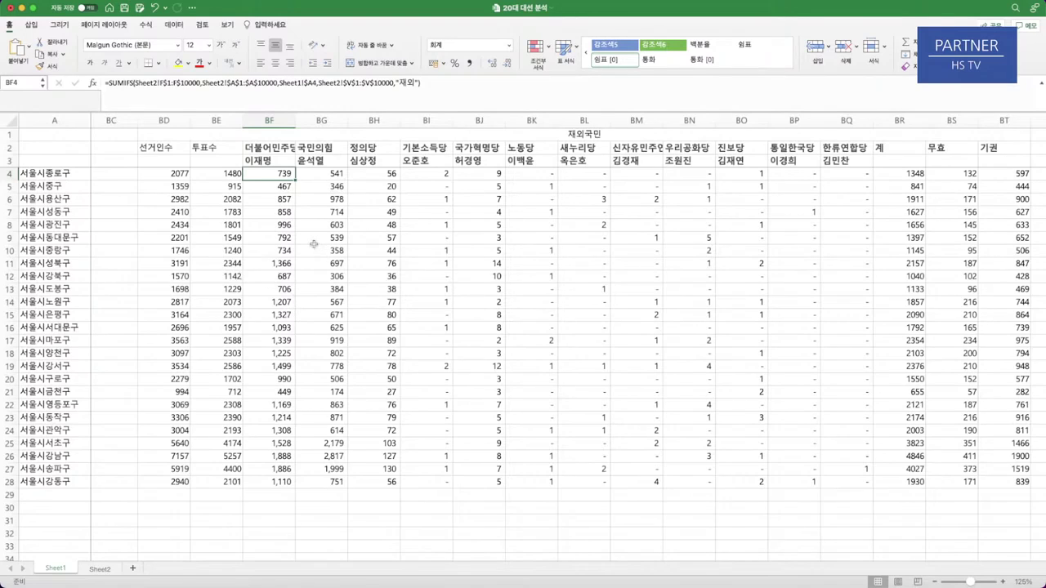
pyautogui.hscroll(-2, 313, 244)
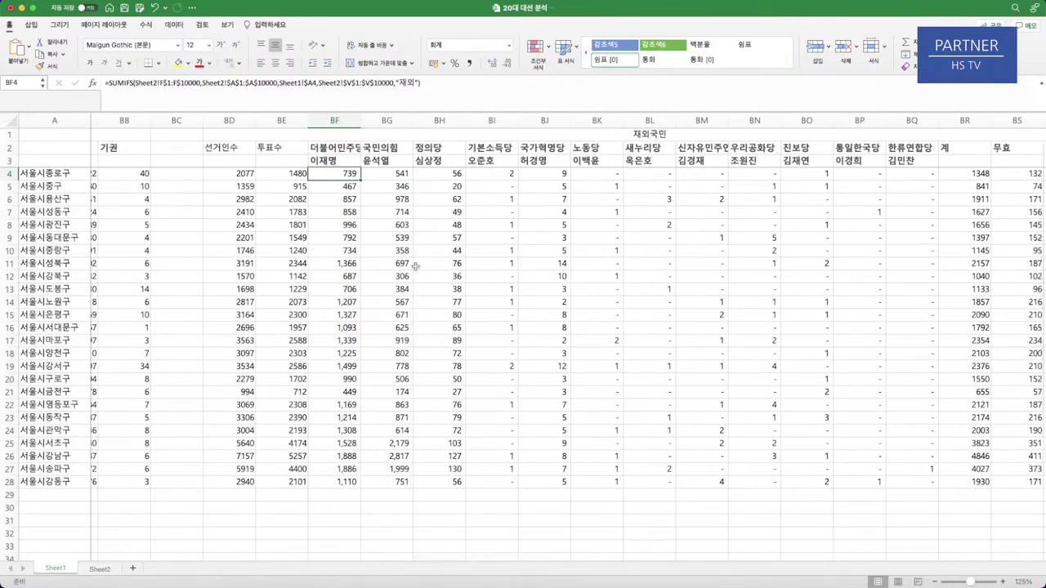
pyautogui.hscroll(-3, 507, 309)
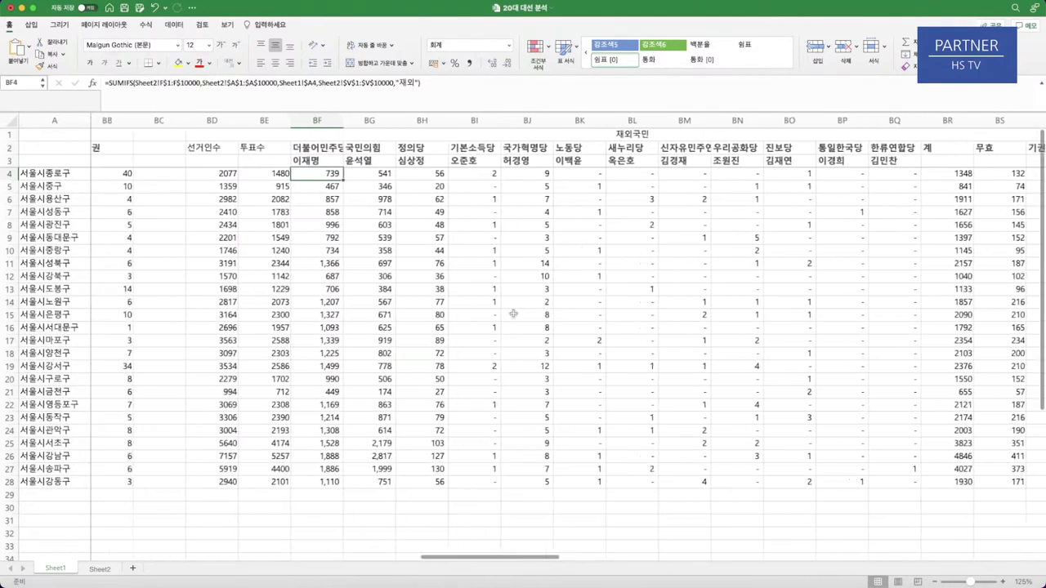
pyautogui.hscroll(-2, 514, 314)
pyautogui.hscroll(4, 514, 313)
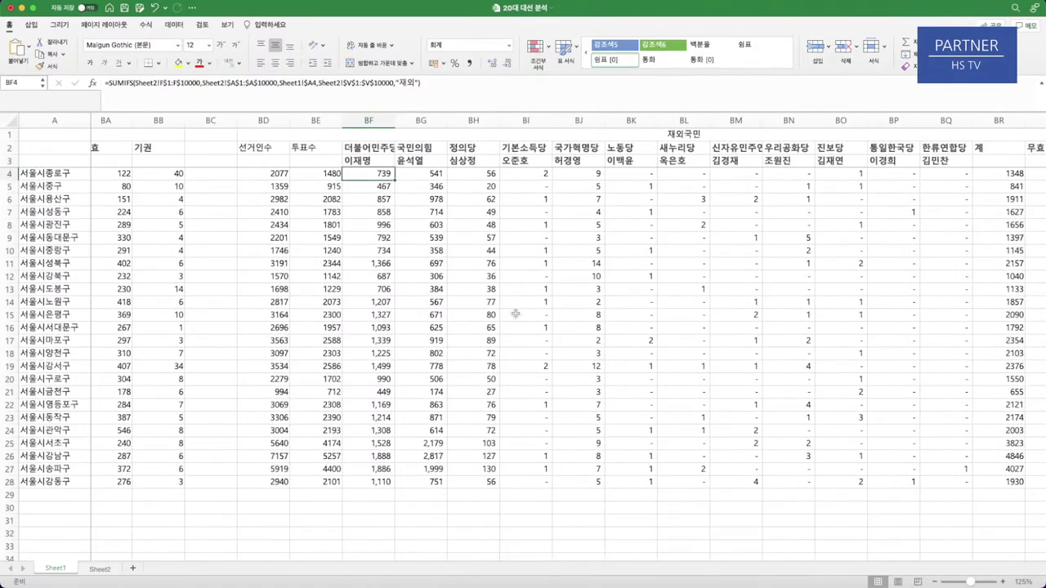
# - Check the 재외국민 totals over rows 4 to 28 for 선거인수, 투표수 and the votes of 이재명 and 윤석열 (columns BD to BG)
pyautogui.hscroll(3, 516, 314)
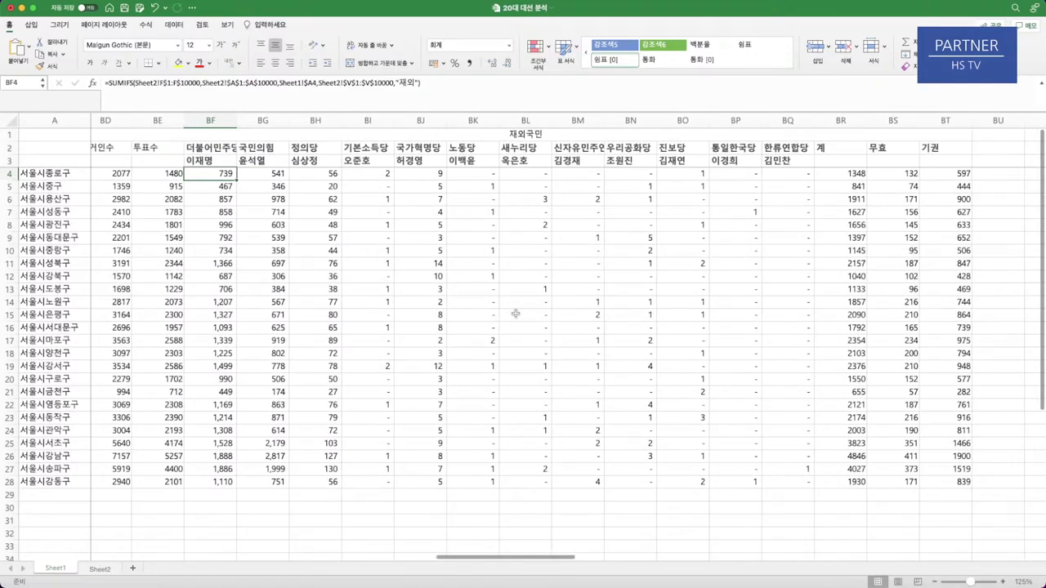
pyautogui.hscroll(-1, 515, 314)
pyautogui.moveTo(160, 173); pyautogui.dragTo(168, 481)
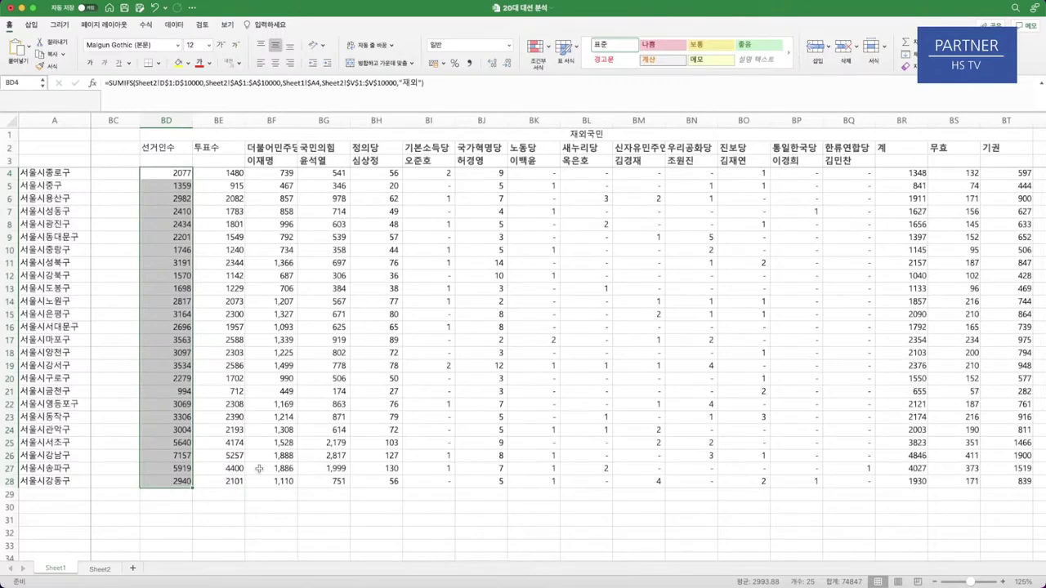
pyautogui.moveTo(267, 174); pyautogui.dragTo(267, 482)
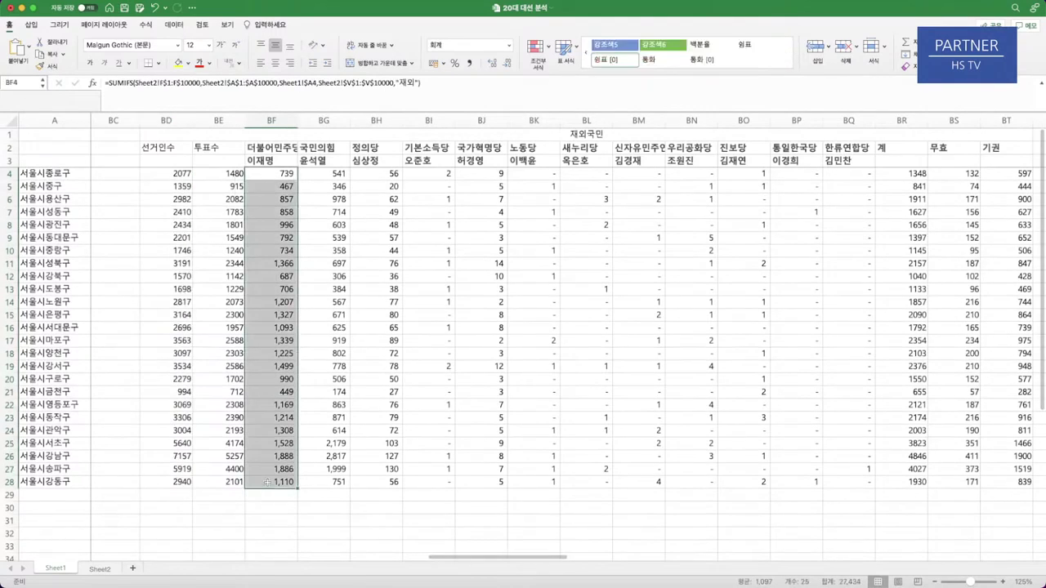
pyautogui.click(239, 175)
pyautogui.moveTo(239, 174); pyautogui.dragTo(209, 482)
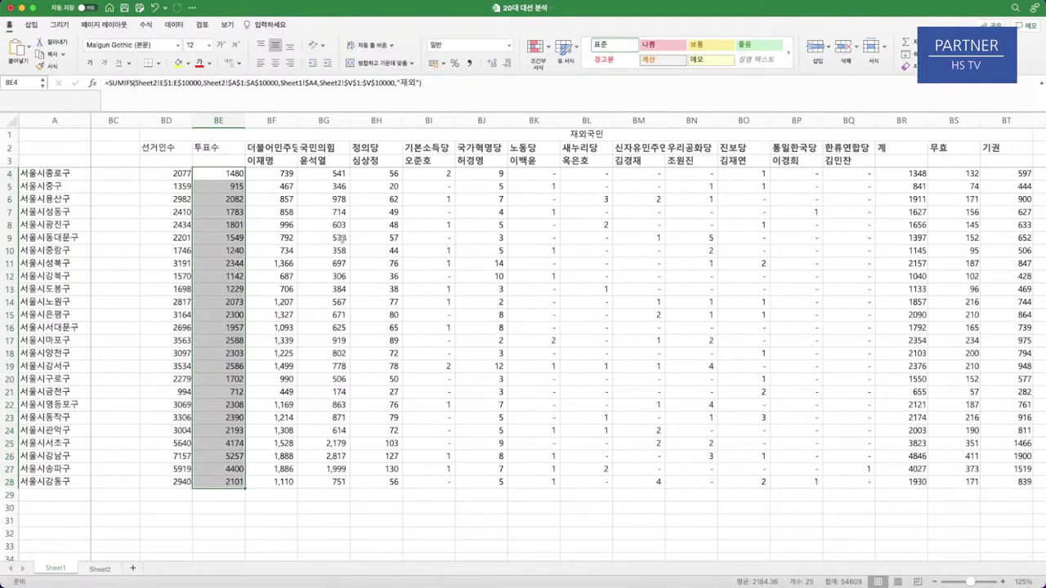
pyautogui.click(338, 174)
pyautogui.moveTo(338, 174); pyautogui.dragTo(325, 480)
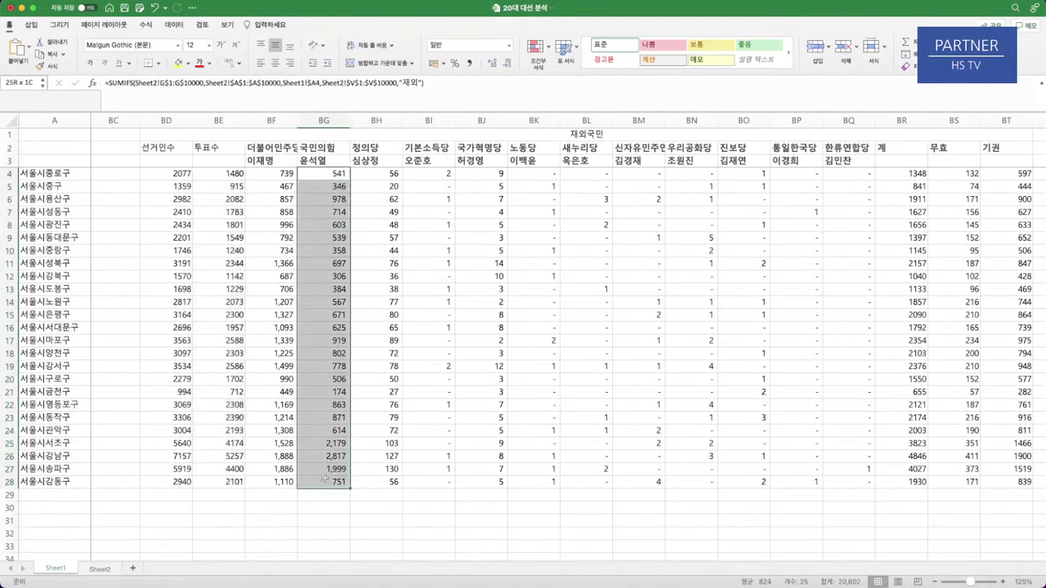
pyautogui.moveTo(281, 174); pyautogui.dragTo(278, 483)
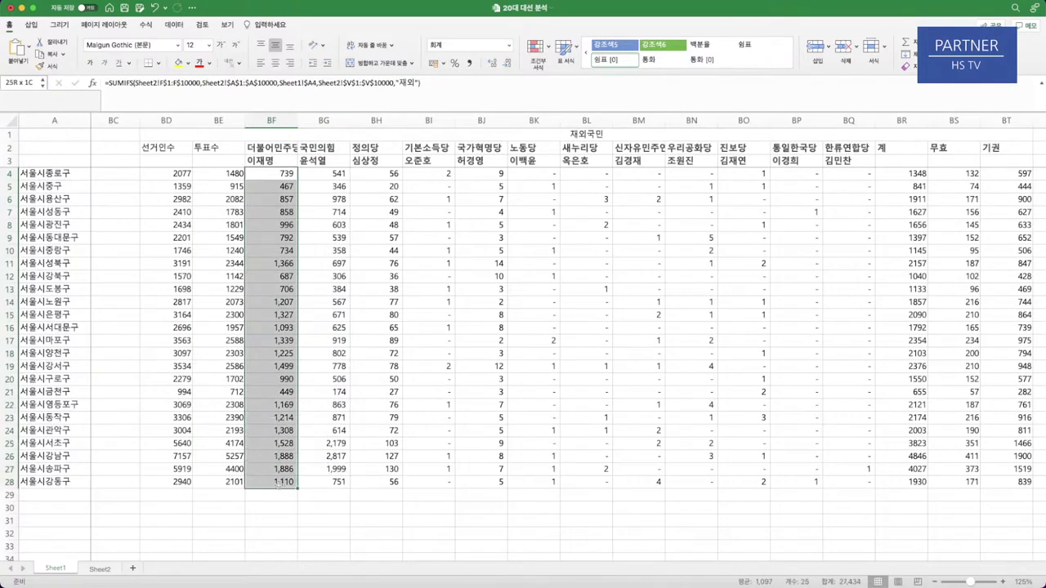
pyautogui.click(330, 458)
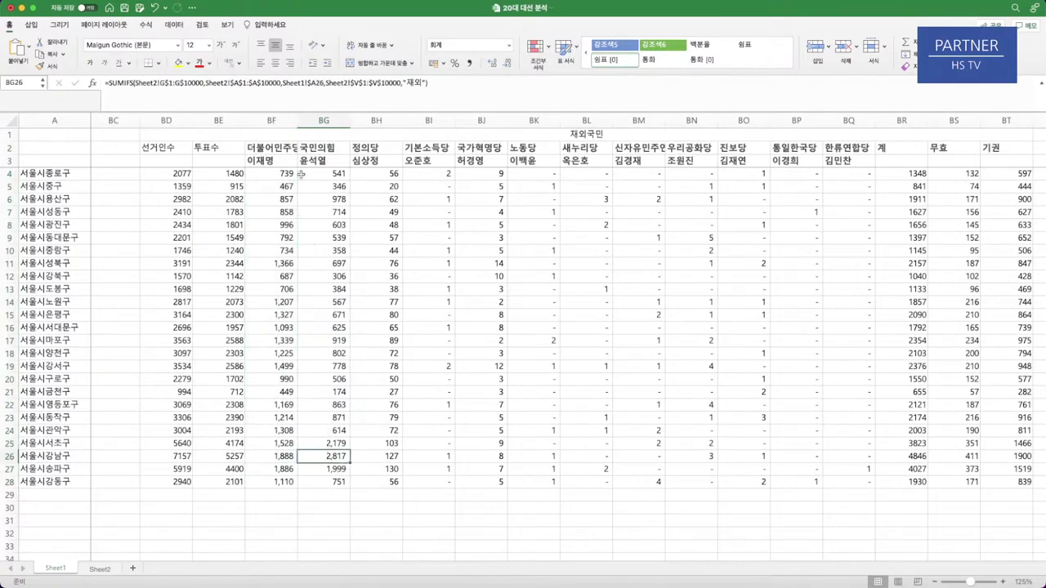
pyautogui.click(261, 174)
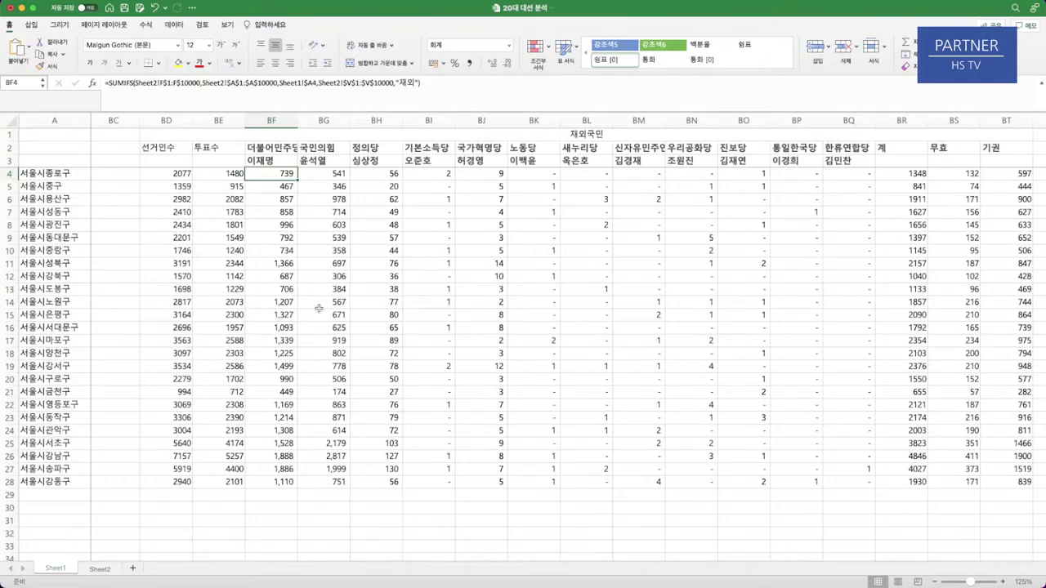
# - Review the 당일투표, 관내사전, 관외사전 and 재외국민 tables in turn, ending at the 당일득표율 table starting in column BW
pyautogui.hscroll(-1, 320, 307)
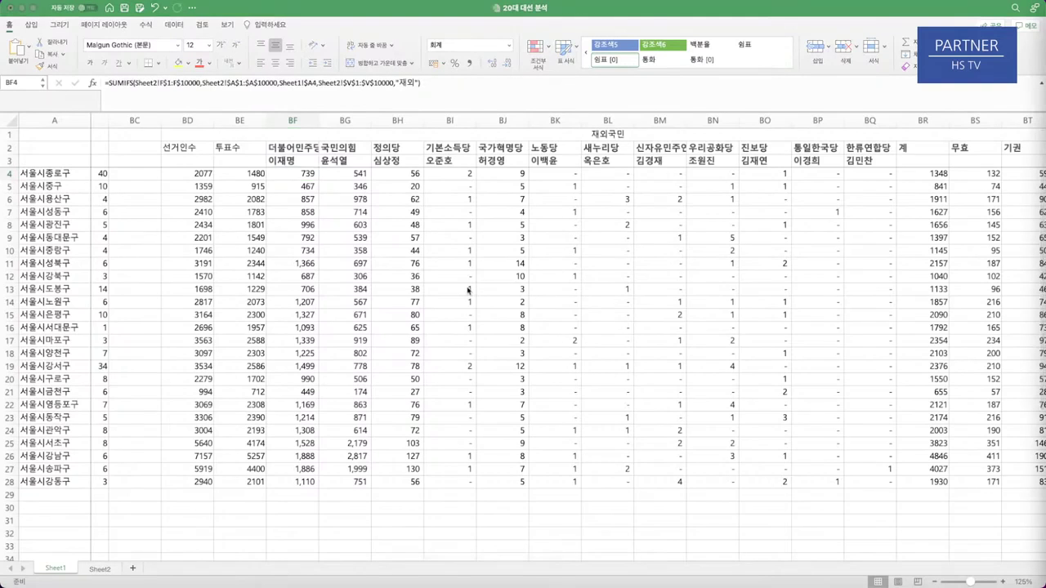
pyautogui.hscroll(5, 468, 290)
pyautogui.hscroll(-3, 466, 290)
pyautogui.hscroll(-10, 465, 290)
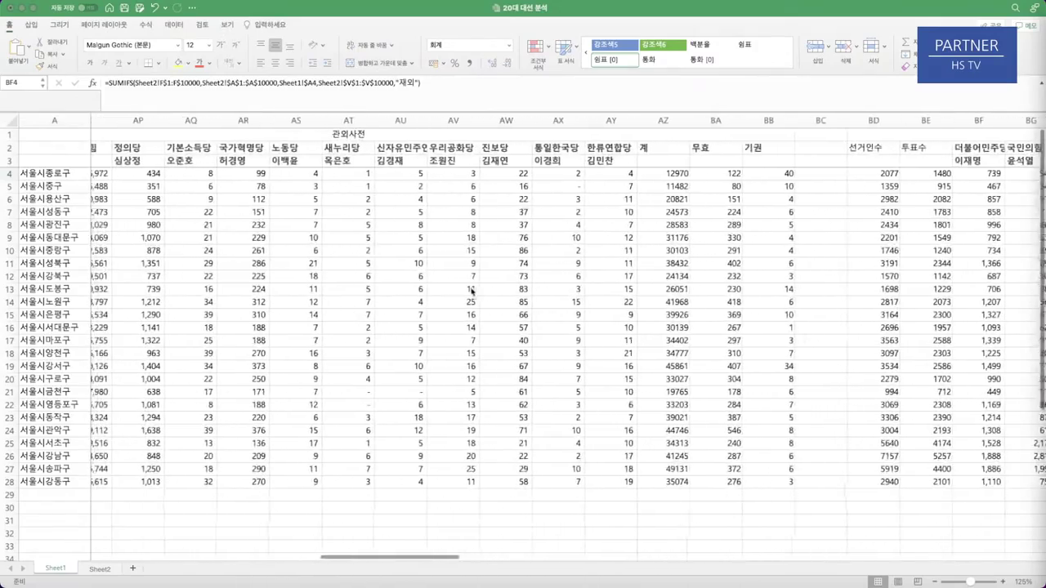
pyautogui.hscroll(-8, 473, 290)
pyautogui.hscroll(-15, 474, 291)
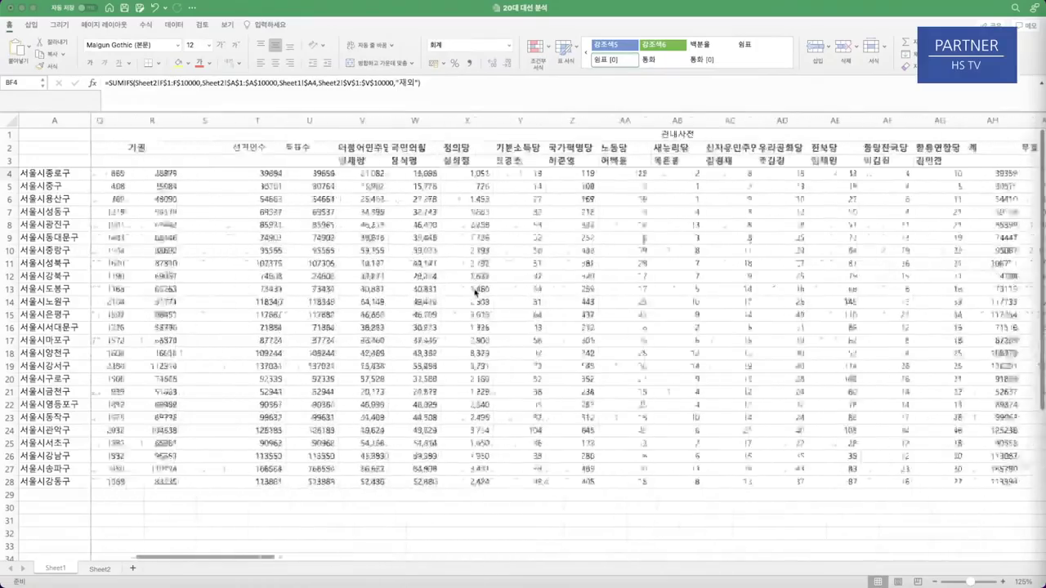
pyautogui.hscroll(-4, 475, 292)
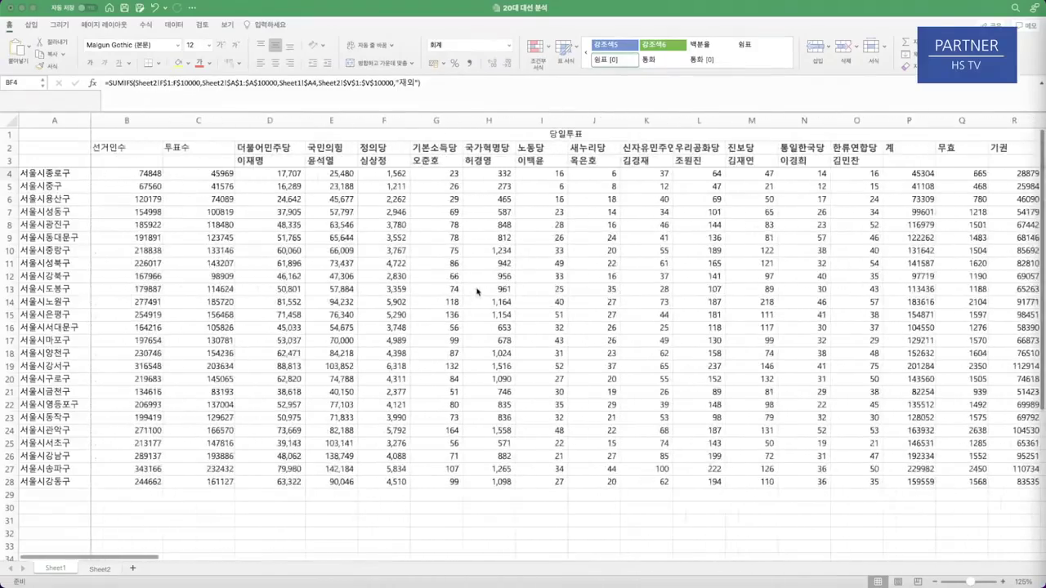
pyautogui.hscroll(20, 477, 292)
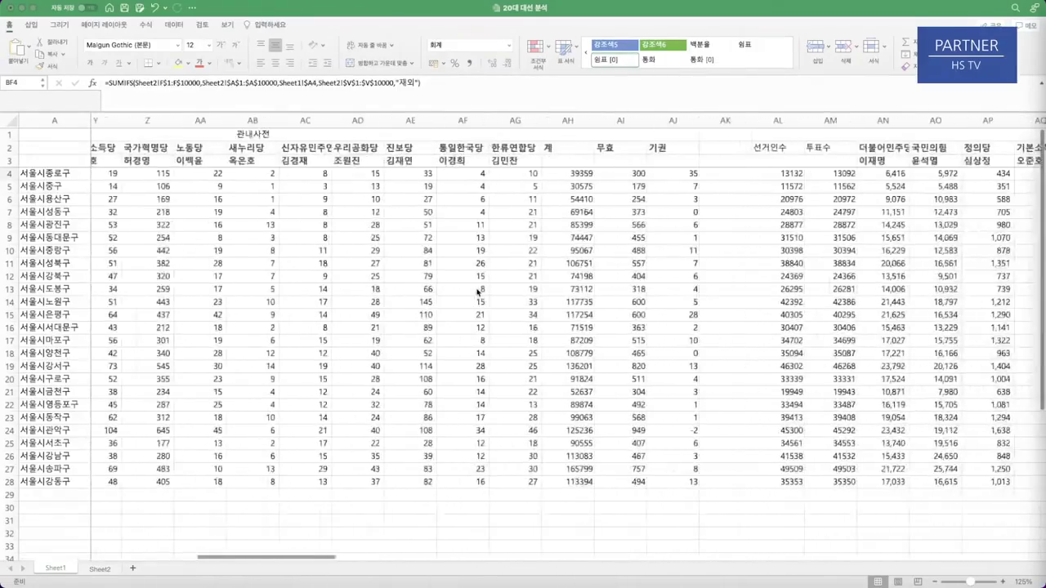
pyautogui.hscroll(10, 478, 291)
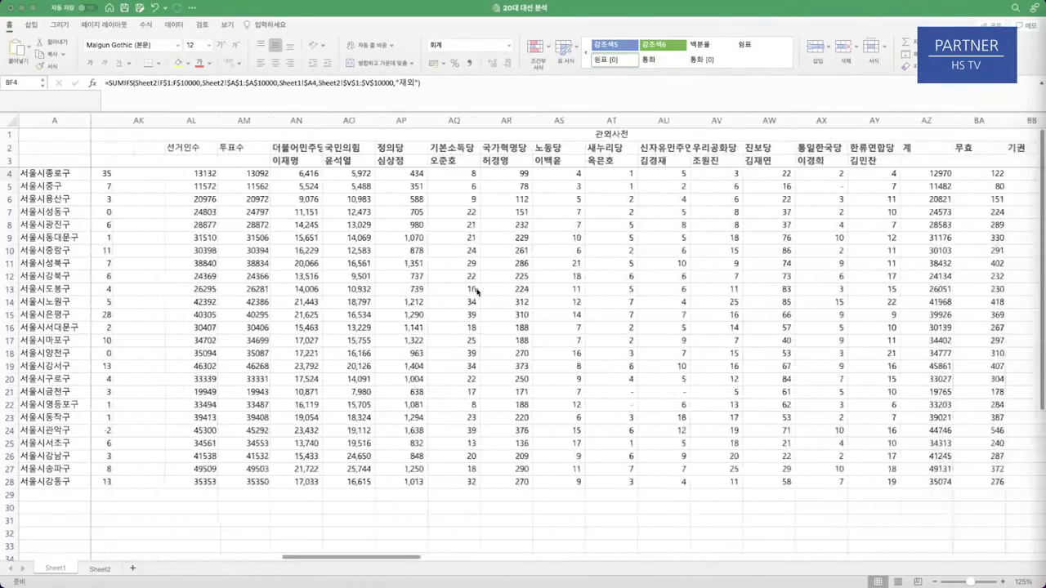
pyautogui.hscroll(12, 478, 292)
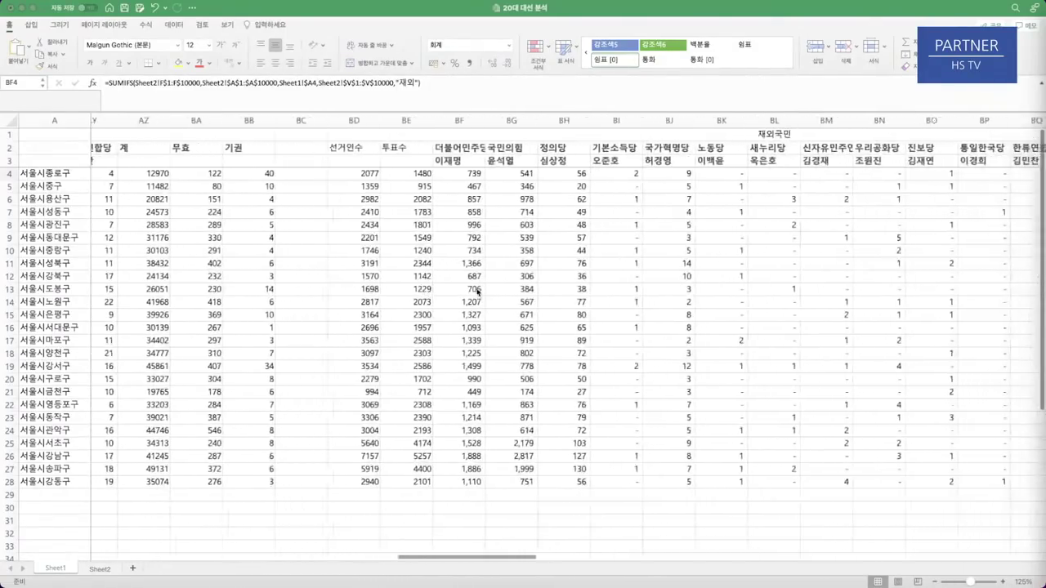
pyautogui.hscroll(14, 477, 291)
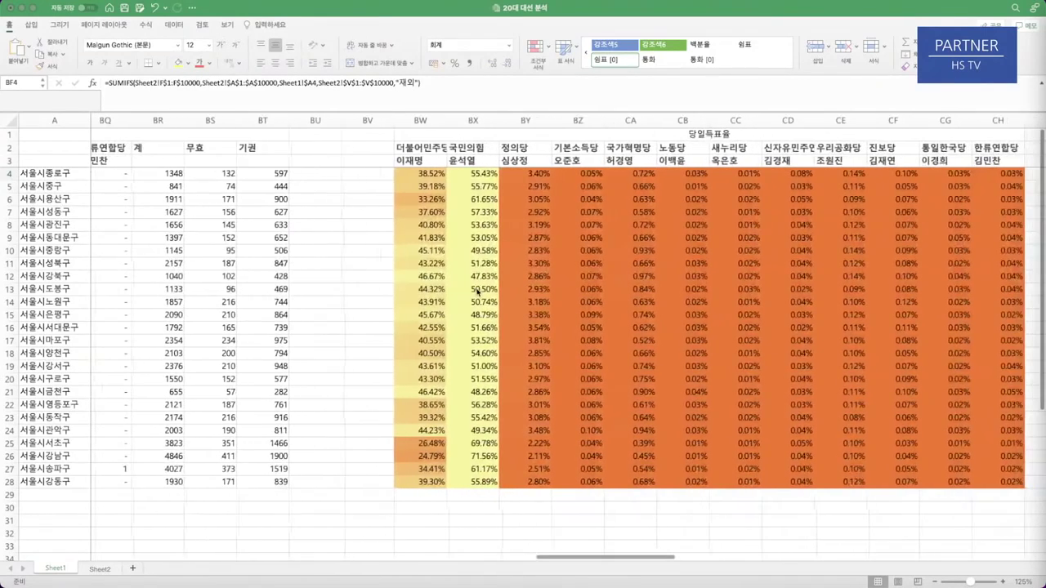